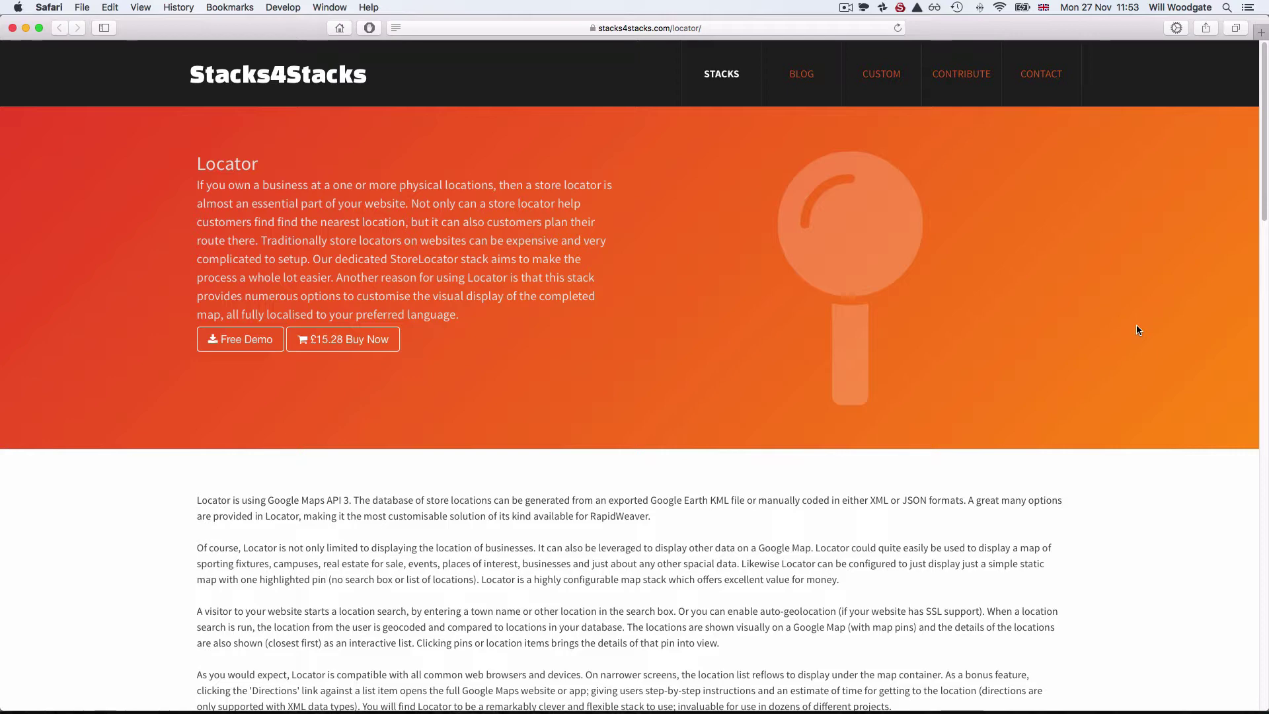
Go to the working Locator example and open the details of marker A on the map, closing them again.
scroll(1140, 329, "down", 8)
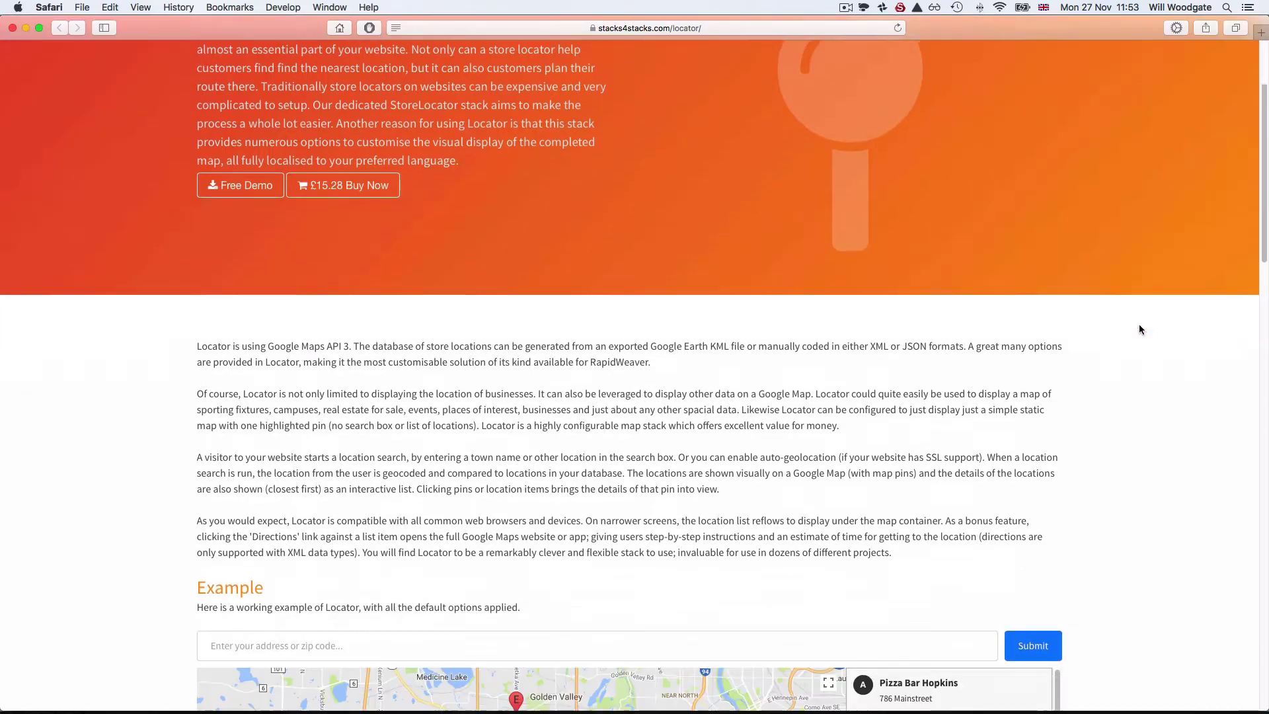
scroll(1139, 330, "down", 2)
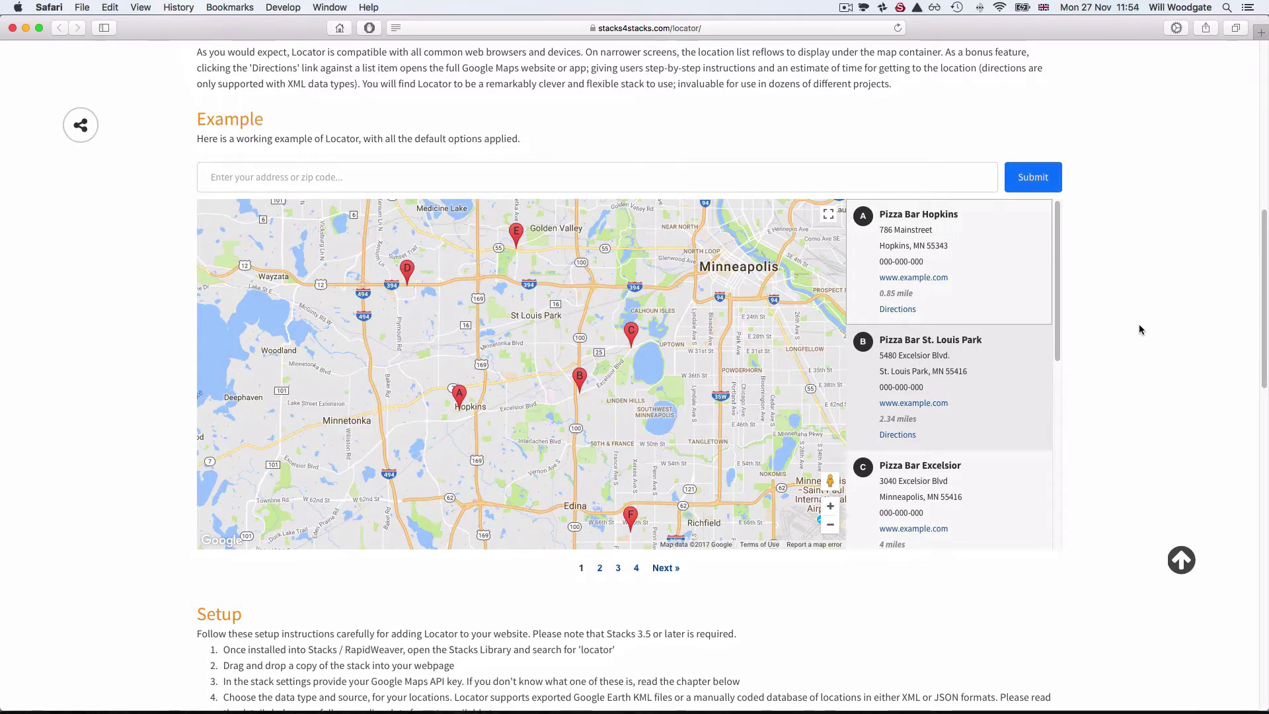
left_click(310, 173)
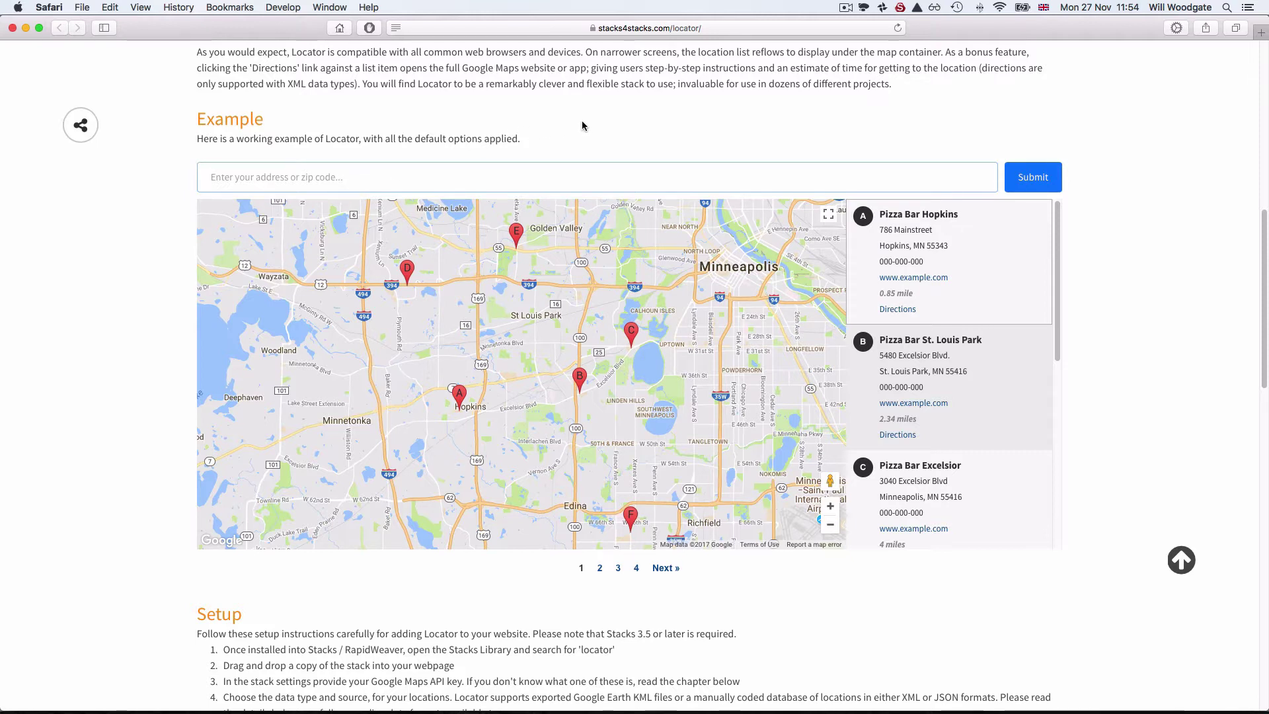
left_click(1134, 212)
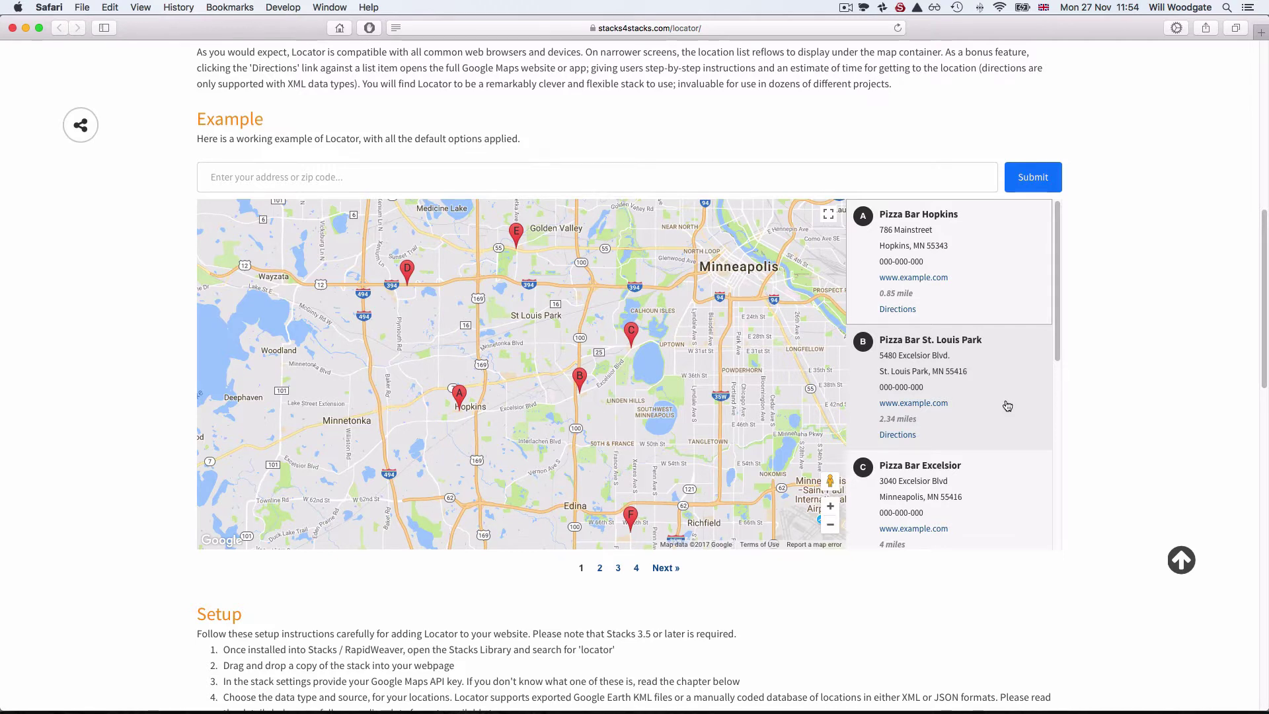
left_click(458, 393)
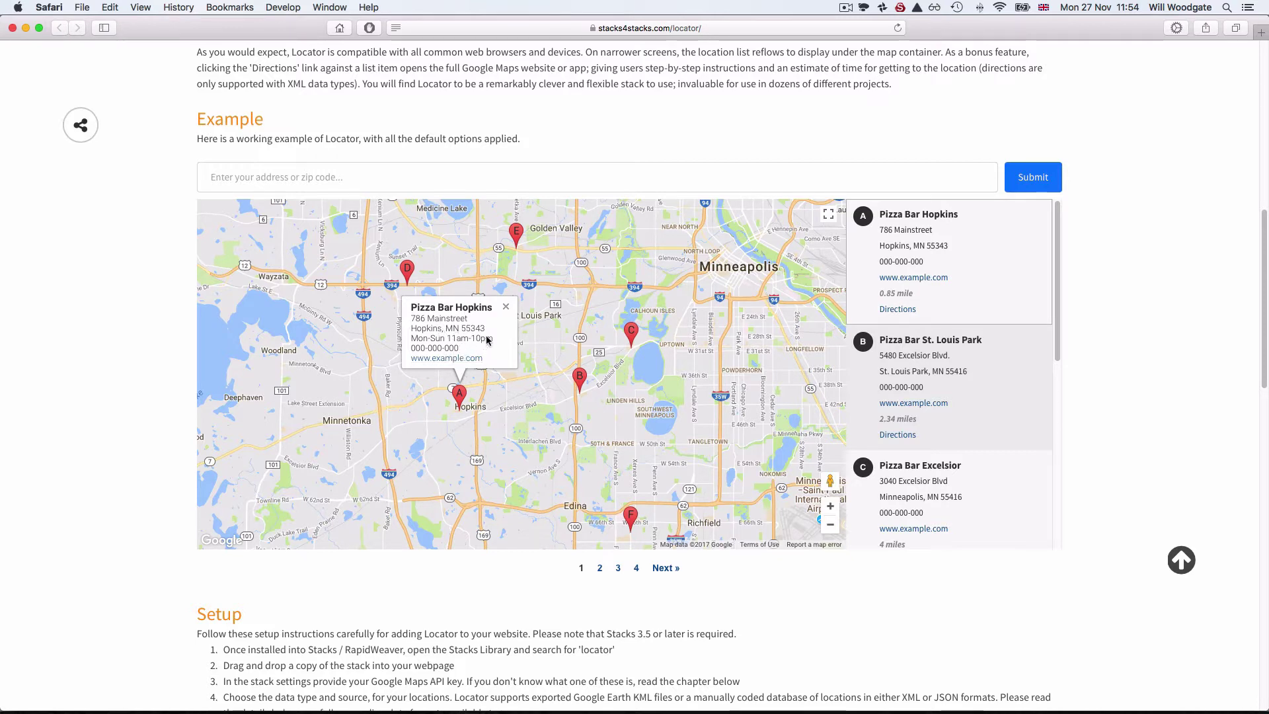
left_click(505, 309)
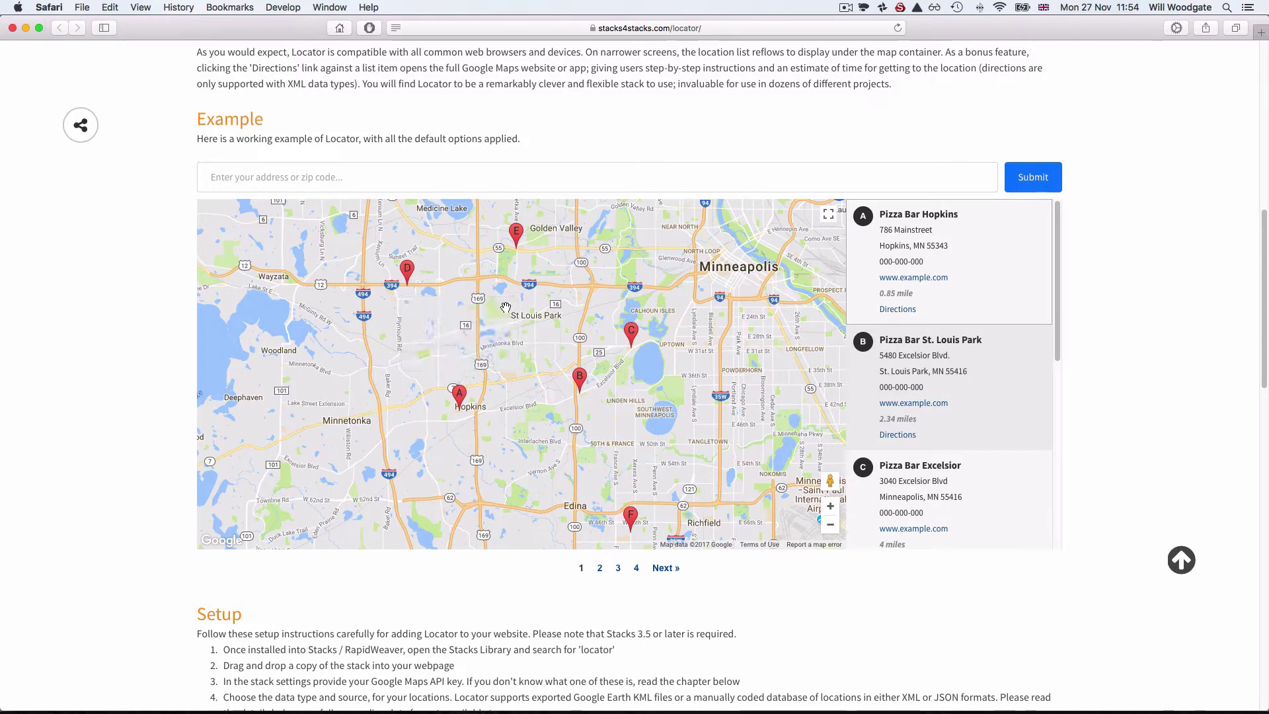
Open the map details of Pizza Bar Excelsior from the location list and close them again.
scroll(984, 383, "down", 5)
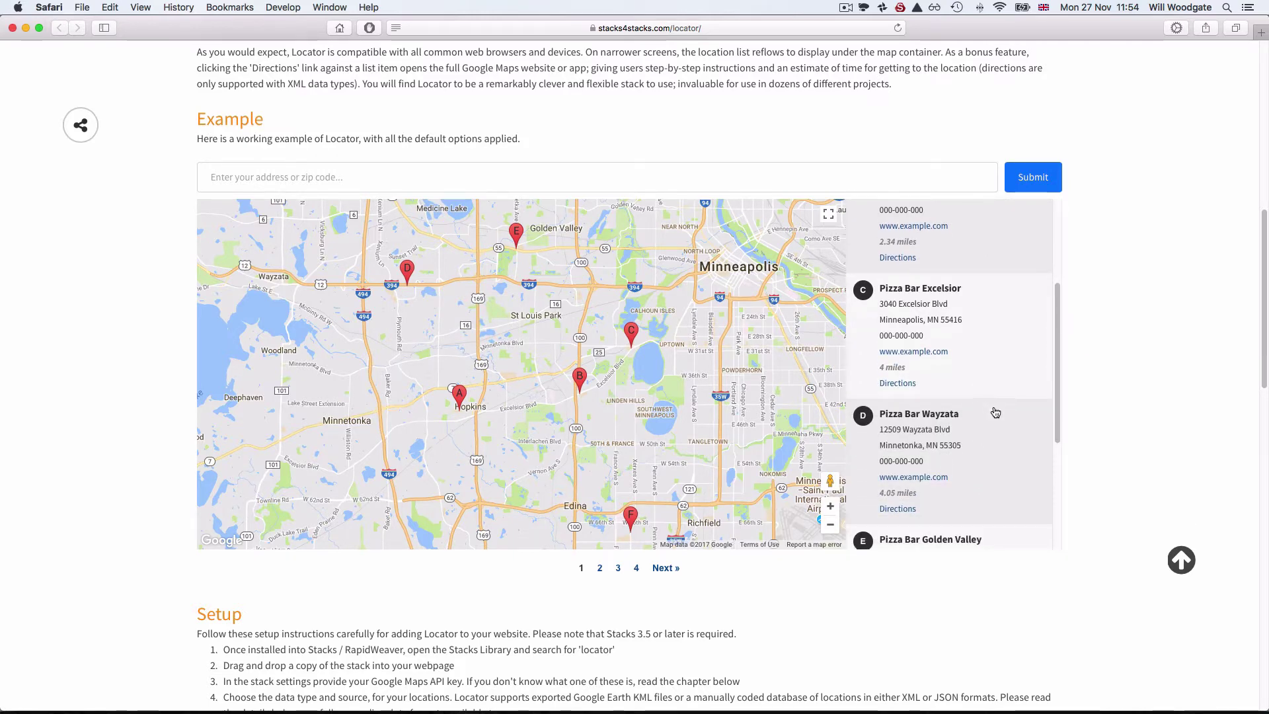
left_click(976, 348)
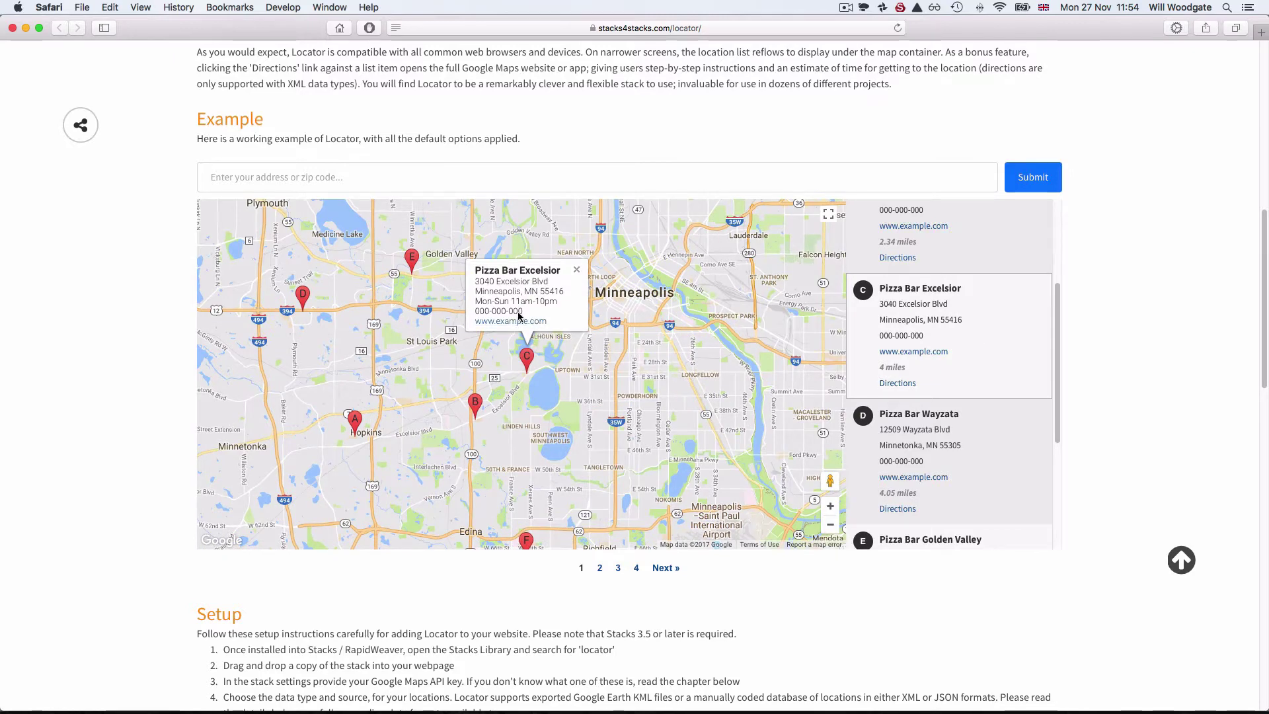
left_click(577, 272)
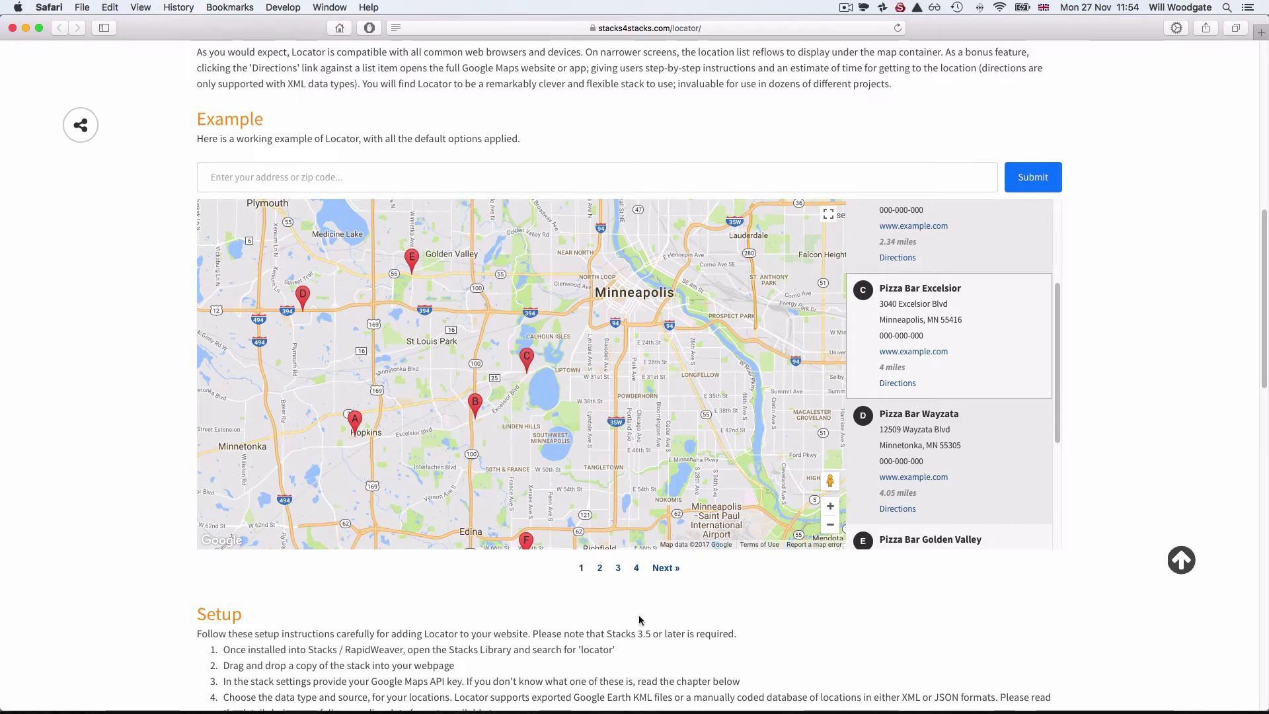
Go through the example's location result pages 2, 3, 4 and 1, and return to page 4.
left_click(600, 569)
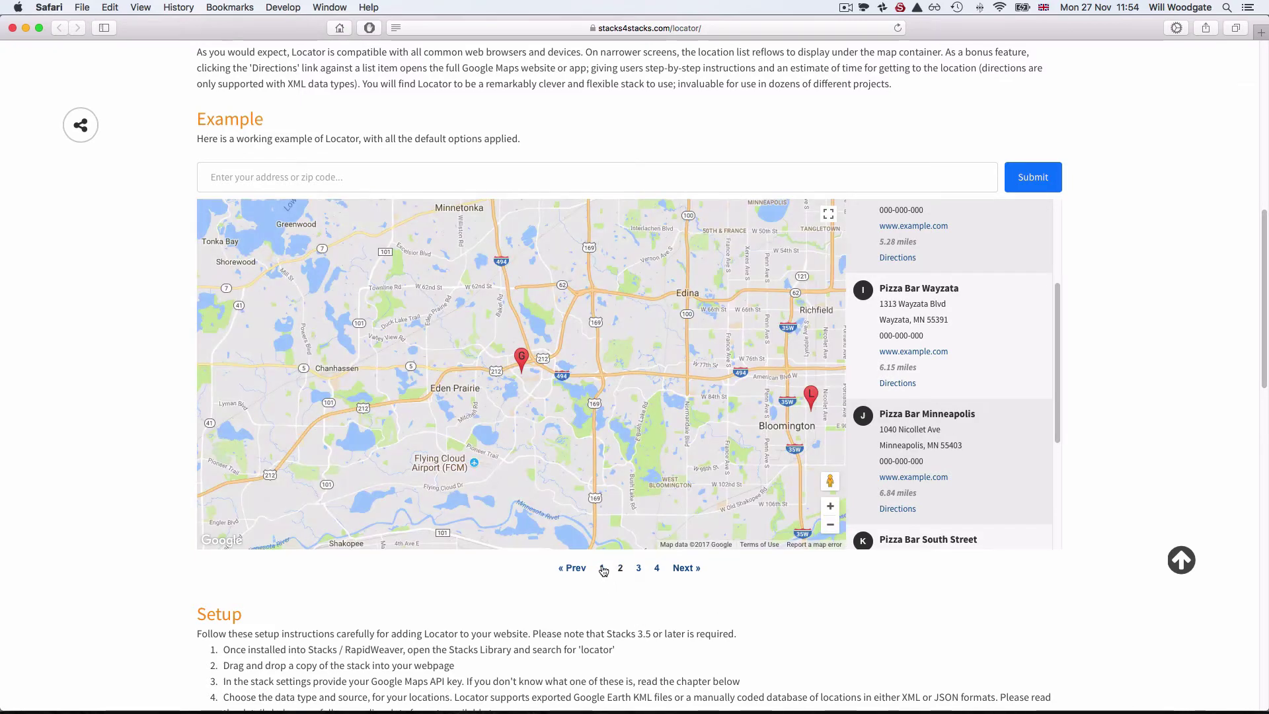
left_click(639, 568)
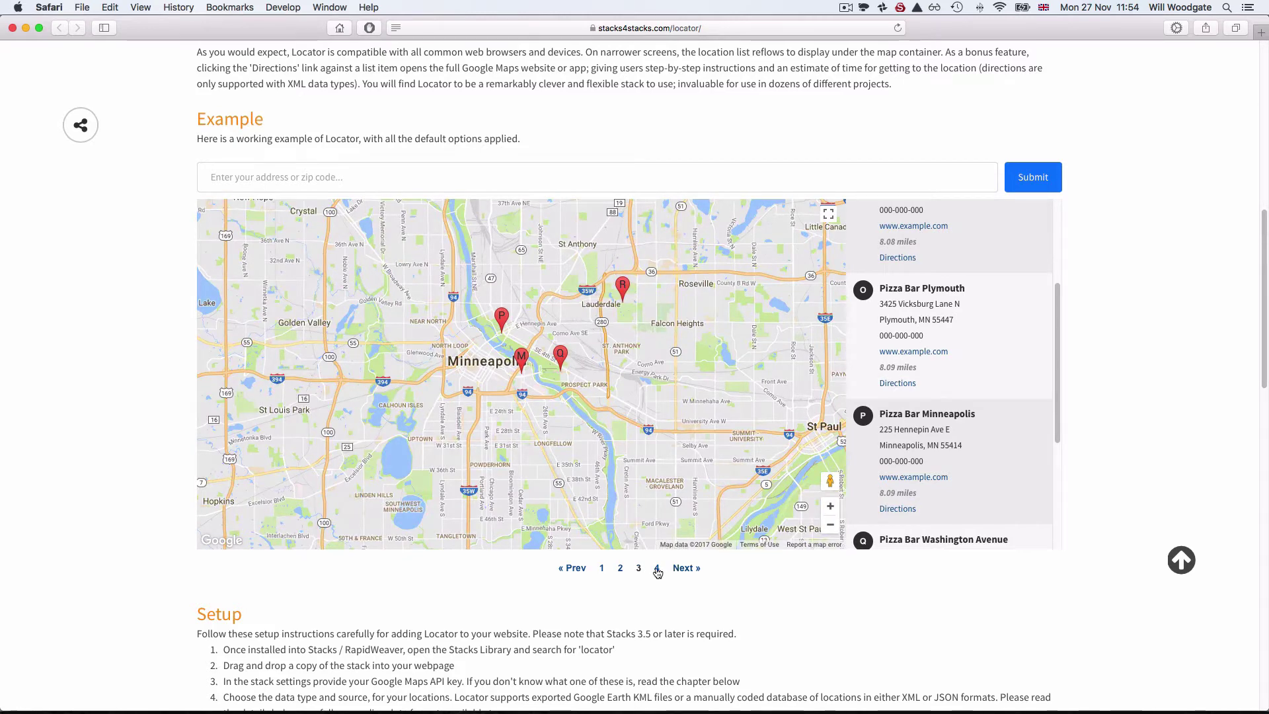
left_click(657, 570)
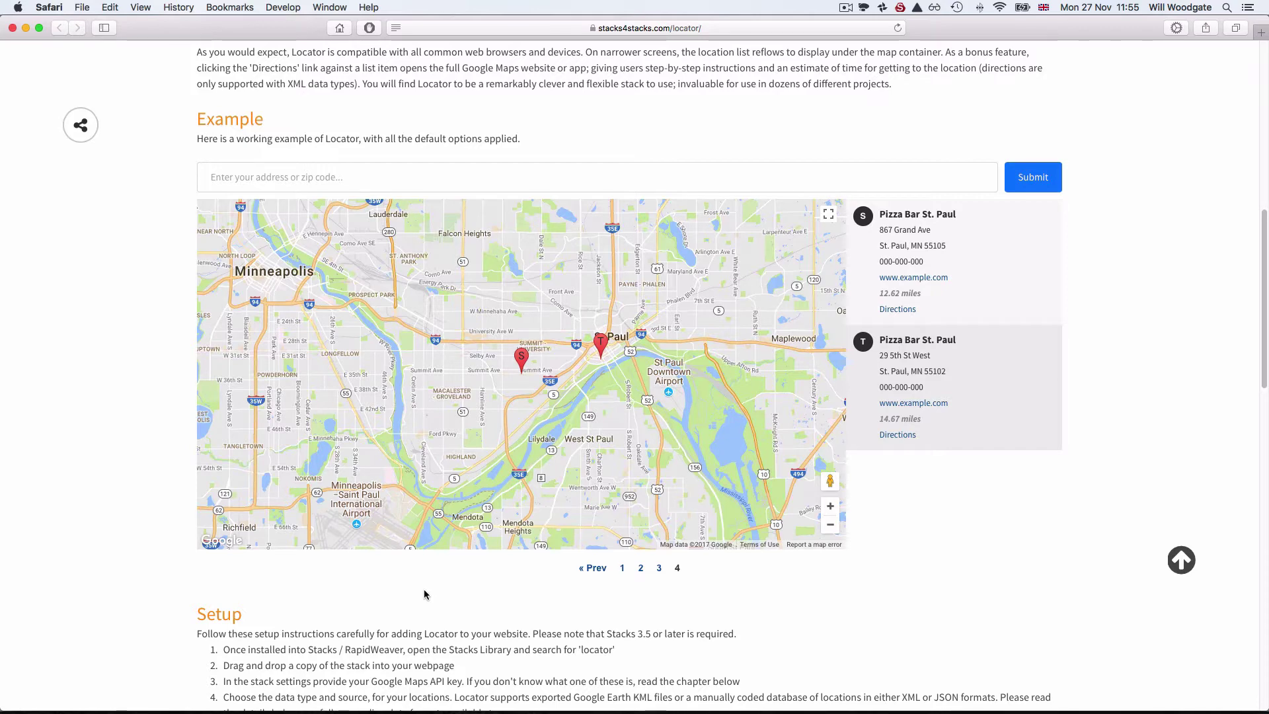
left_click(623, 570)
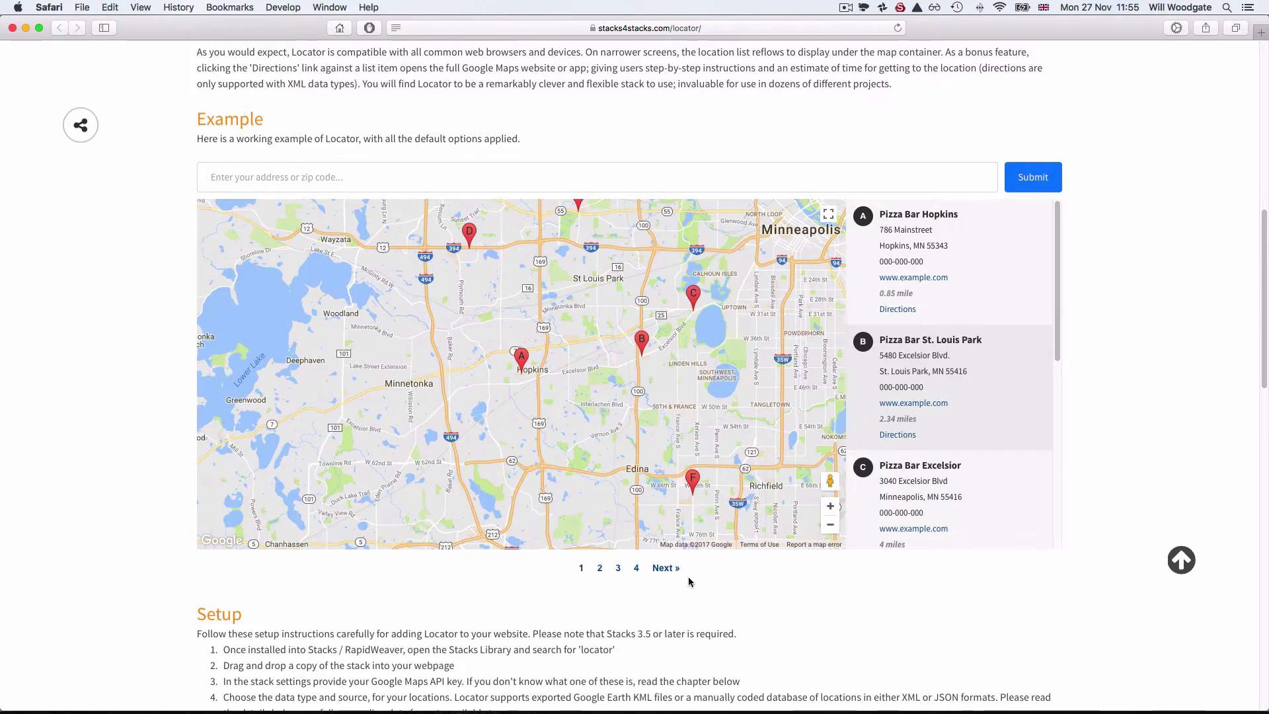
left_click(637, 570)
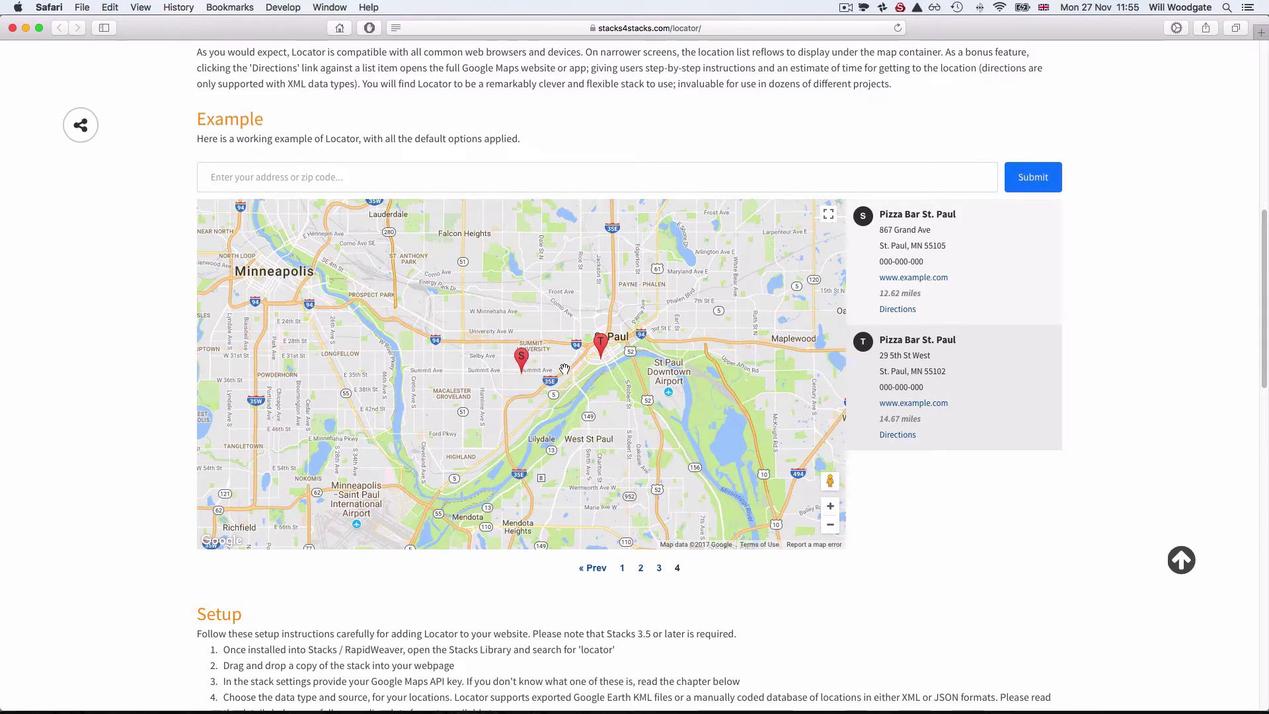
Open the directions to the first Pizza Bar St. Paul location, and close them to return to the Locator example.
left_click(904, 311)
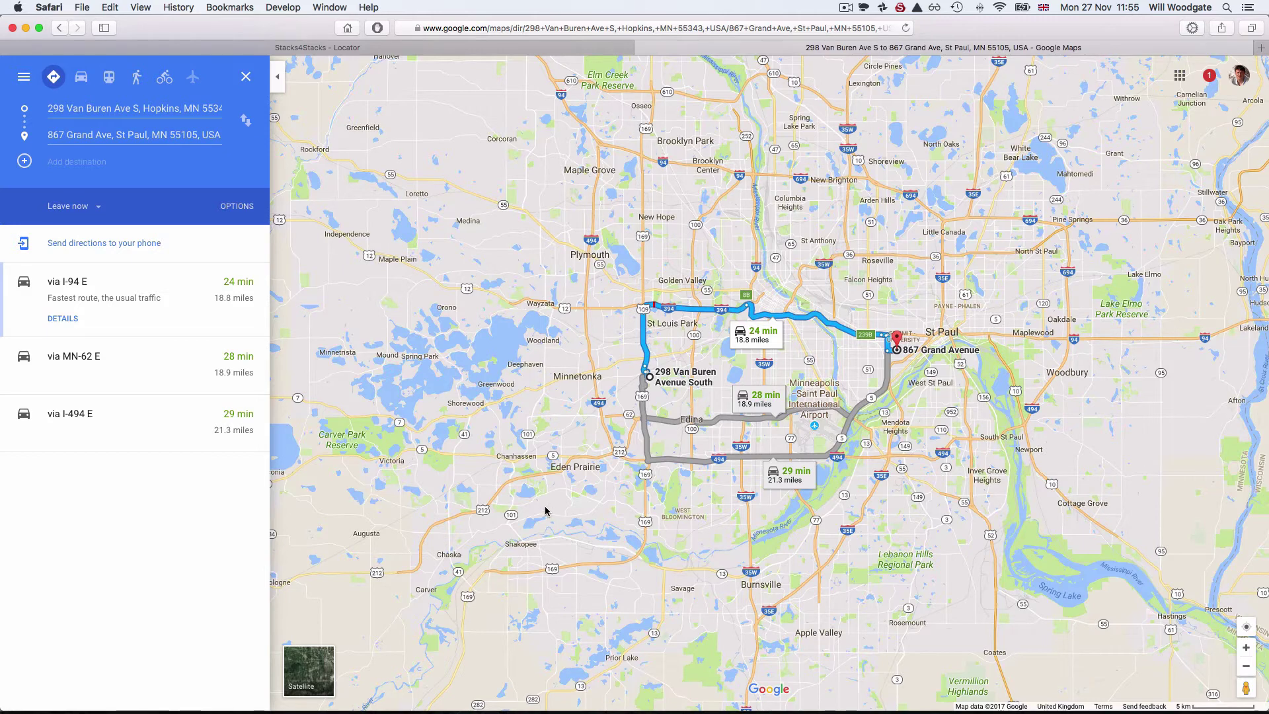
left_click(643, 49)
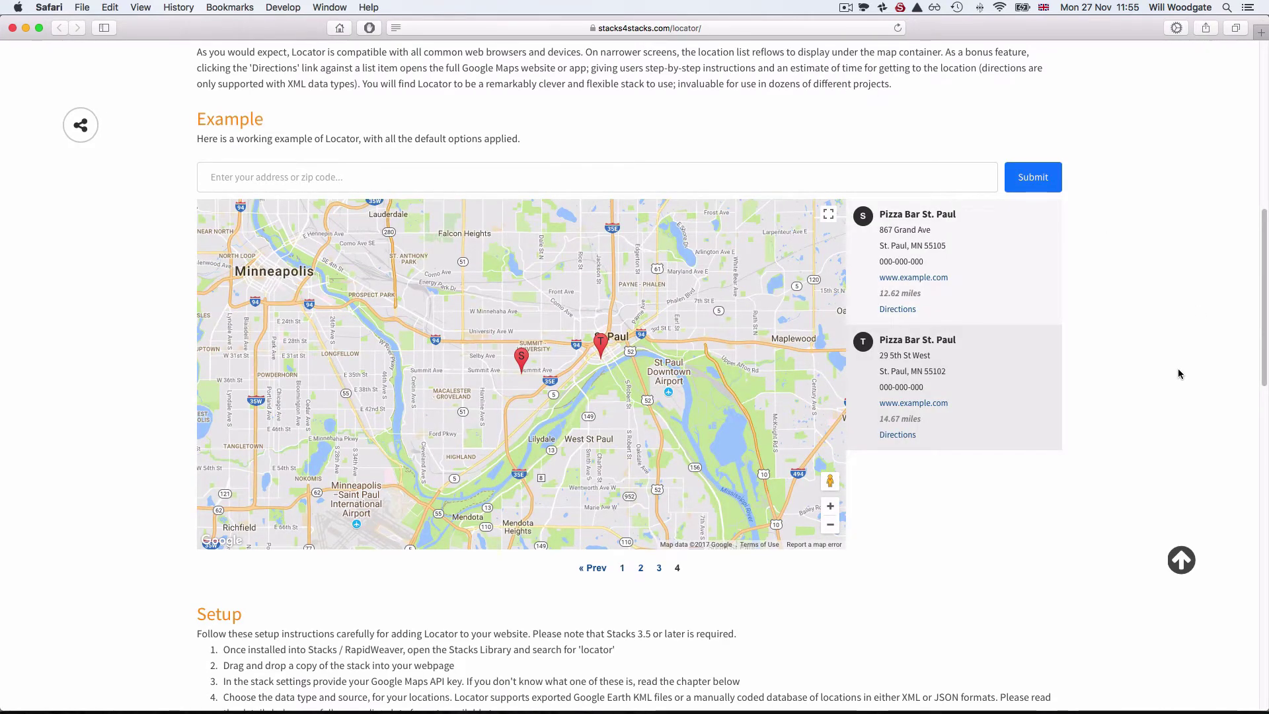
scroll(1178, 374, "down", 2)
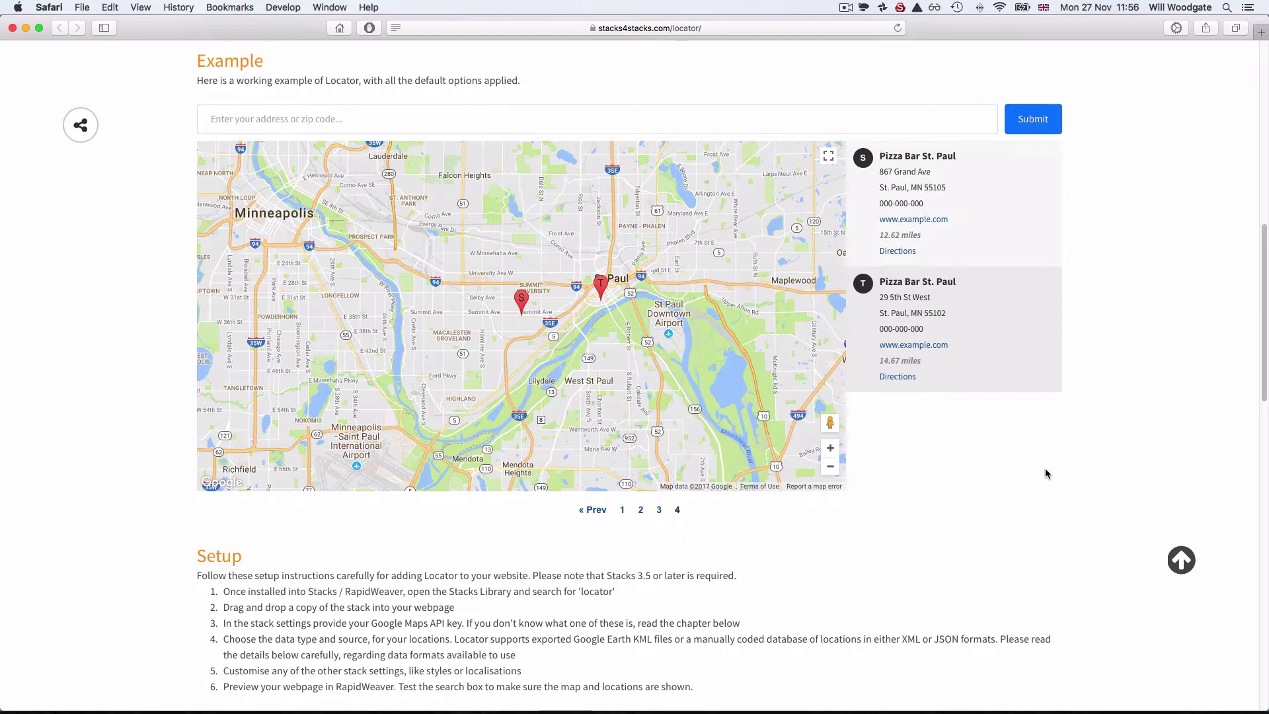
Switch to RapidWeaver and add the Locator stack from the stacks library to the empty Test page, hiding the library again.
key("super+Tab")
key("super+Tab")
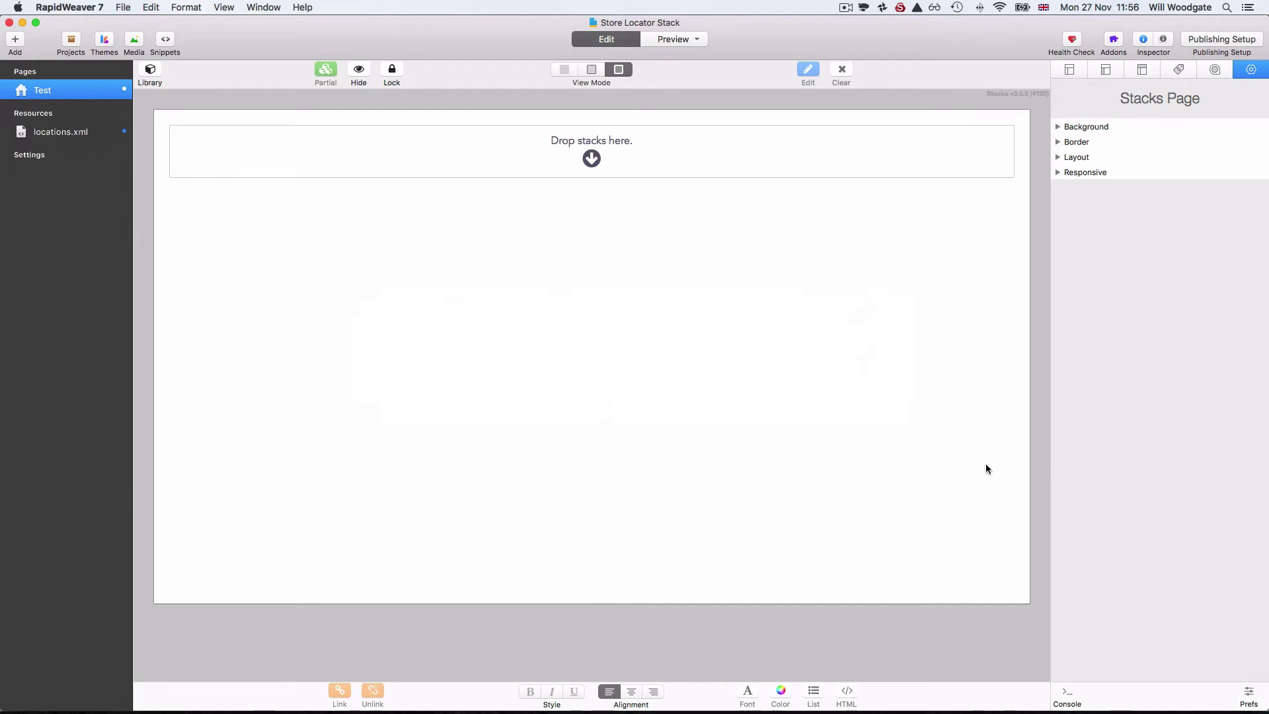
left_click(155, 77)
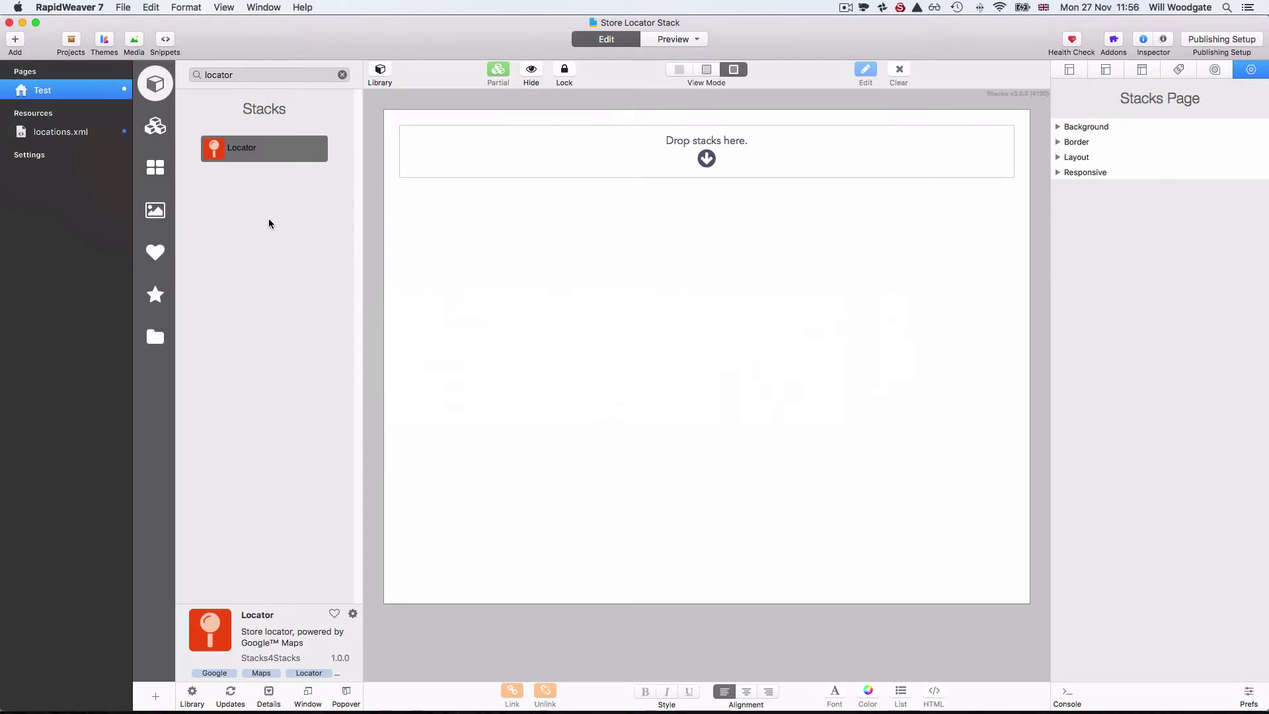
left_click(216, 153)
left_click_drag(216, 152, 421, 155)
left_click(378, 71)
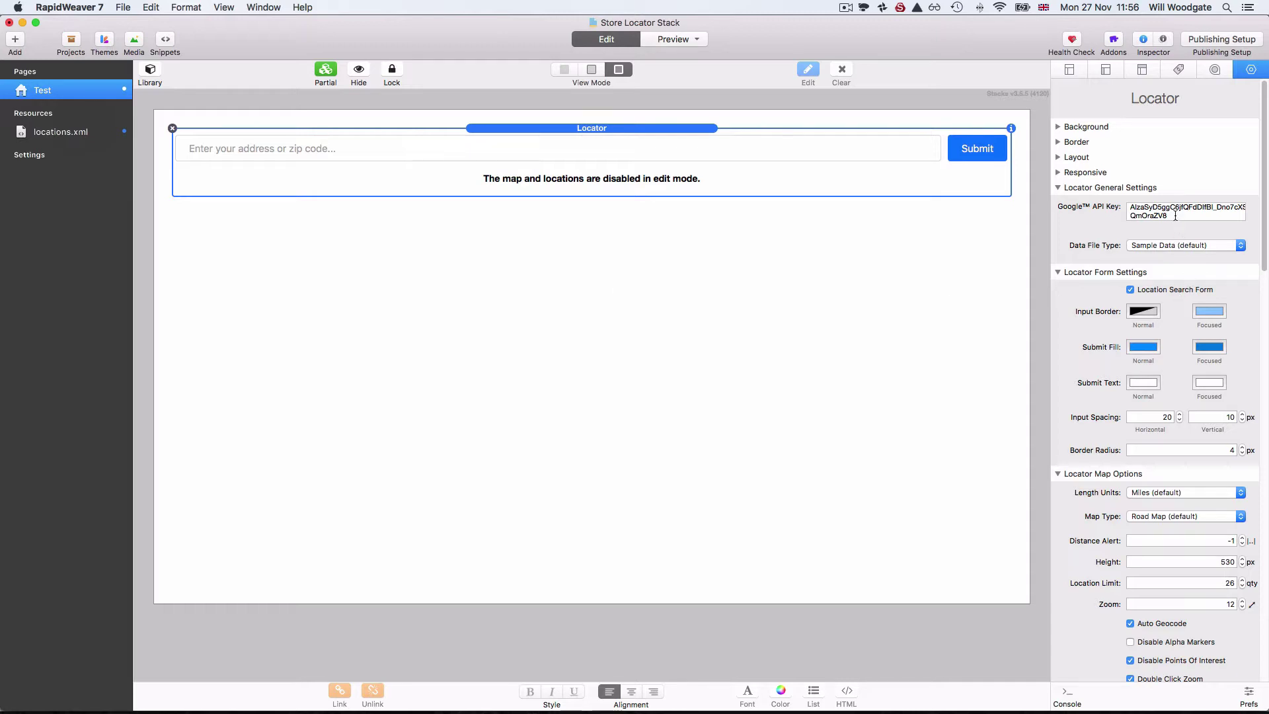
Examine the Locator stack's Google API key setting and the available data file types, keeping Sample Data.
left_click_drag(1178, 215, 1131, 208)
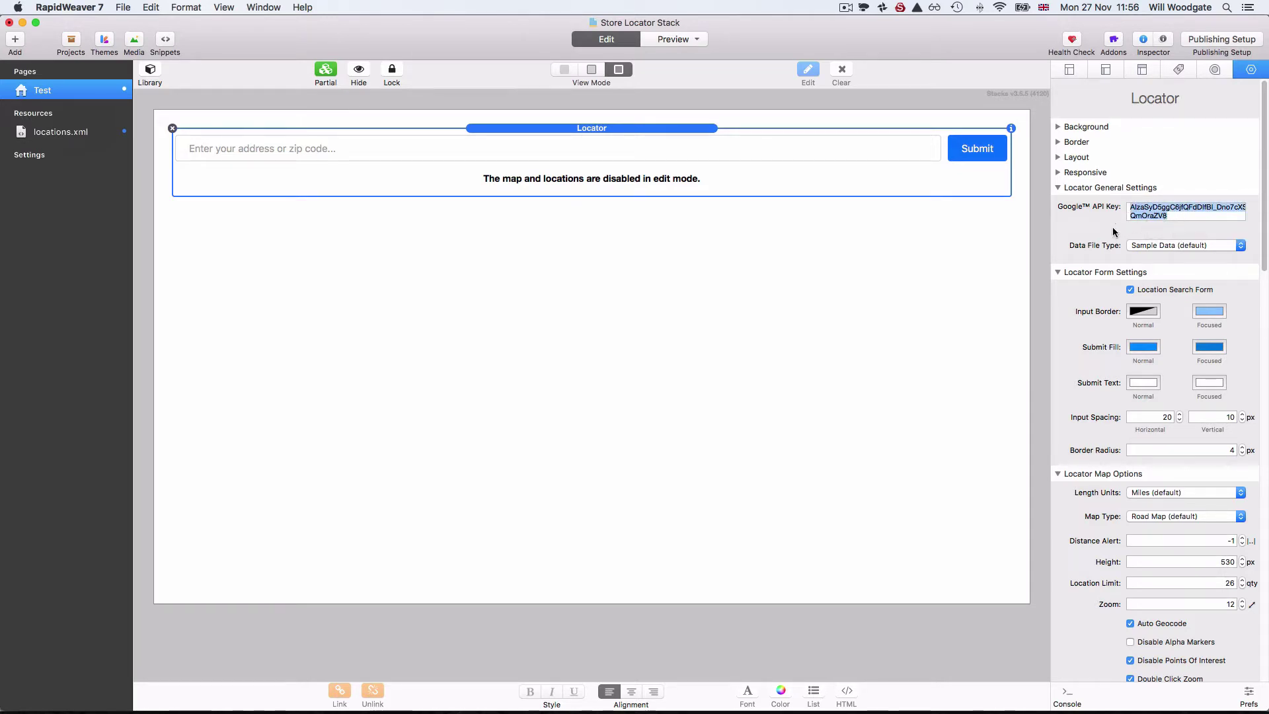
left_click(1169, 214)
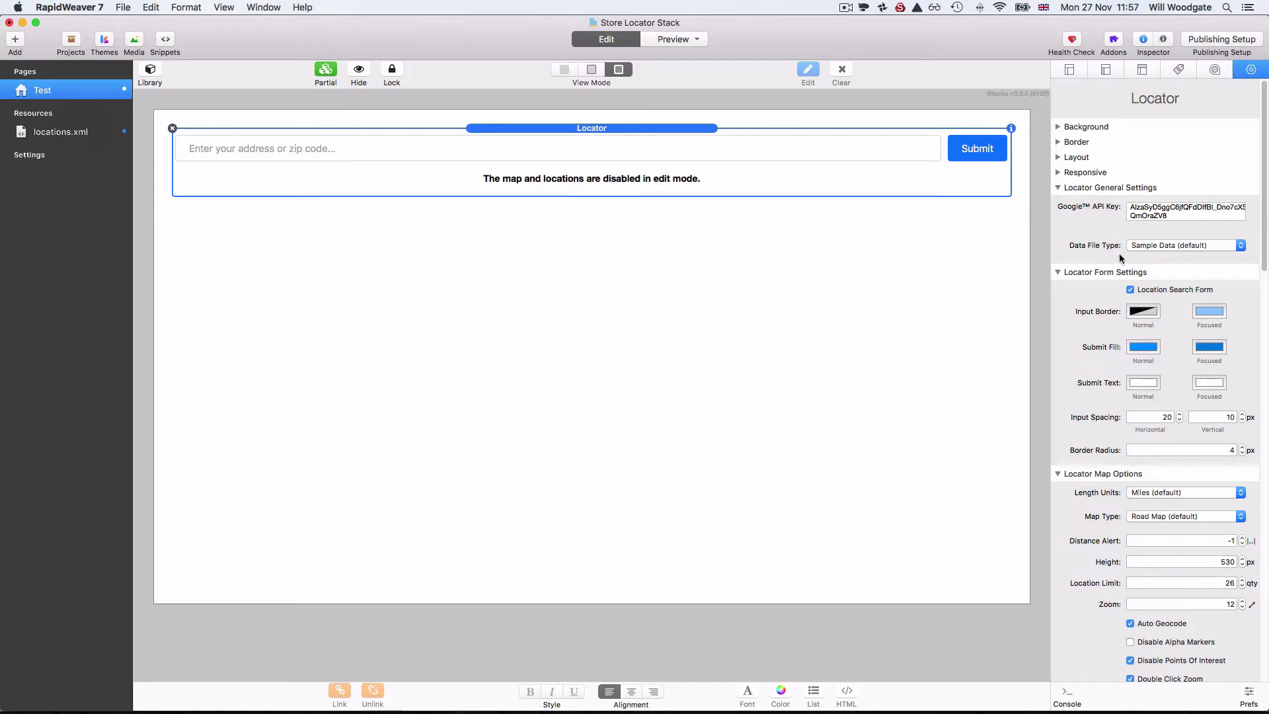
left_click(1190, 247)
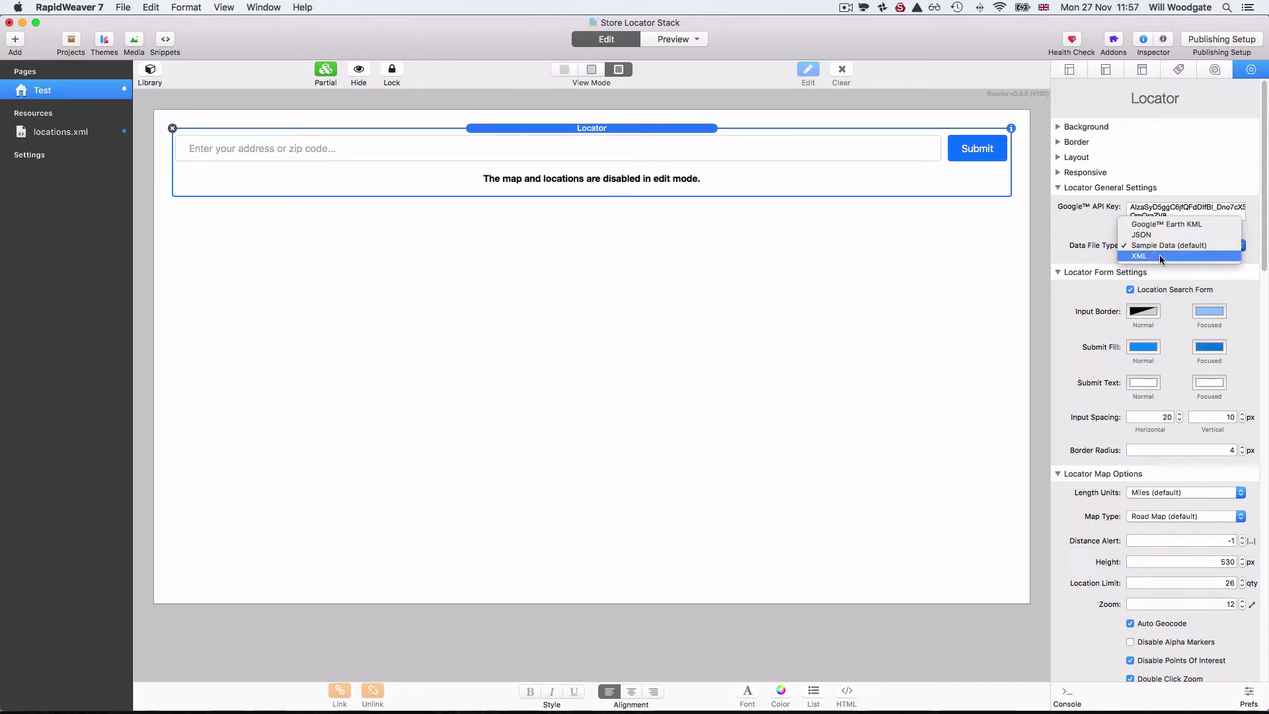
left_click(1091, 258)
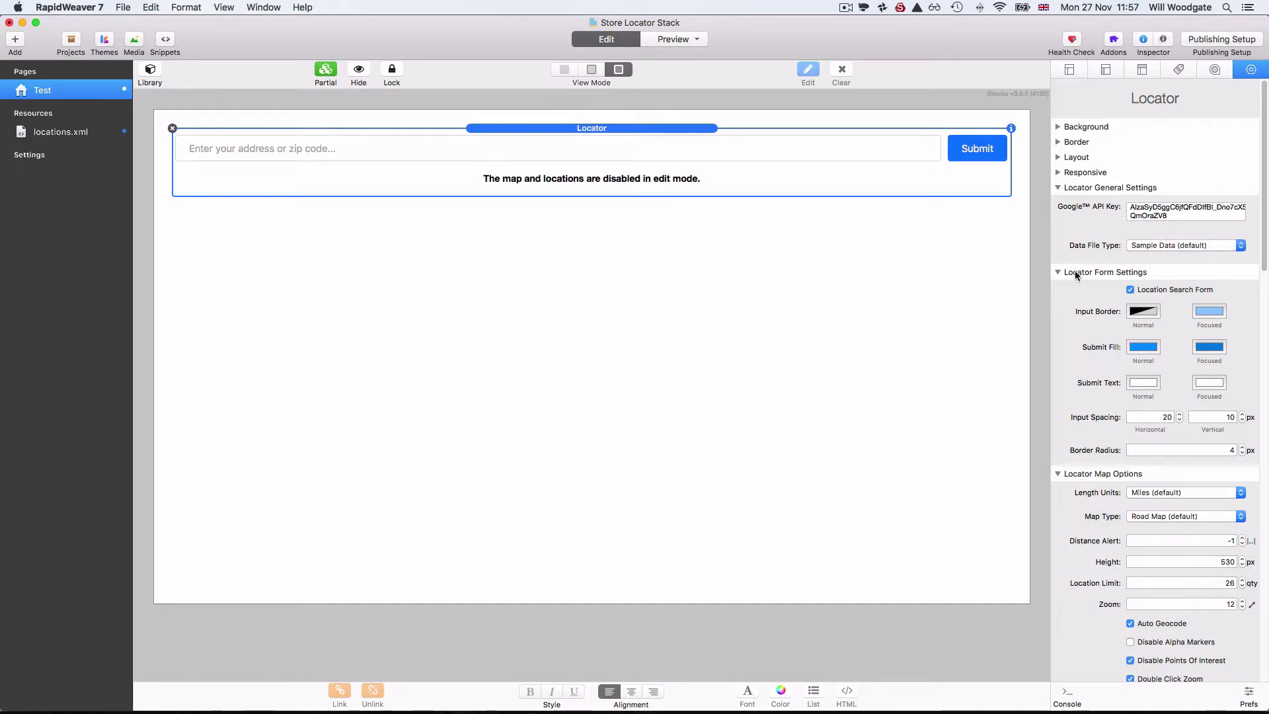
Look through the Locator stack's form, map, list and localisation settings, and return to the map options.
scroll(1068, 324, "down", 3)
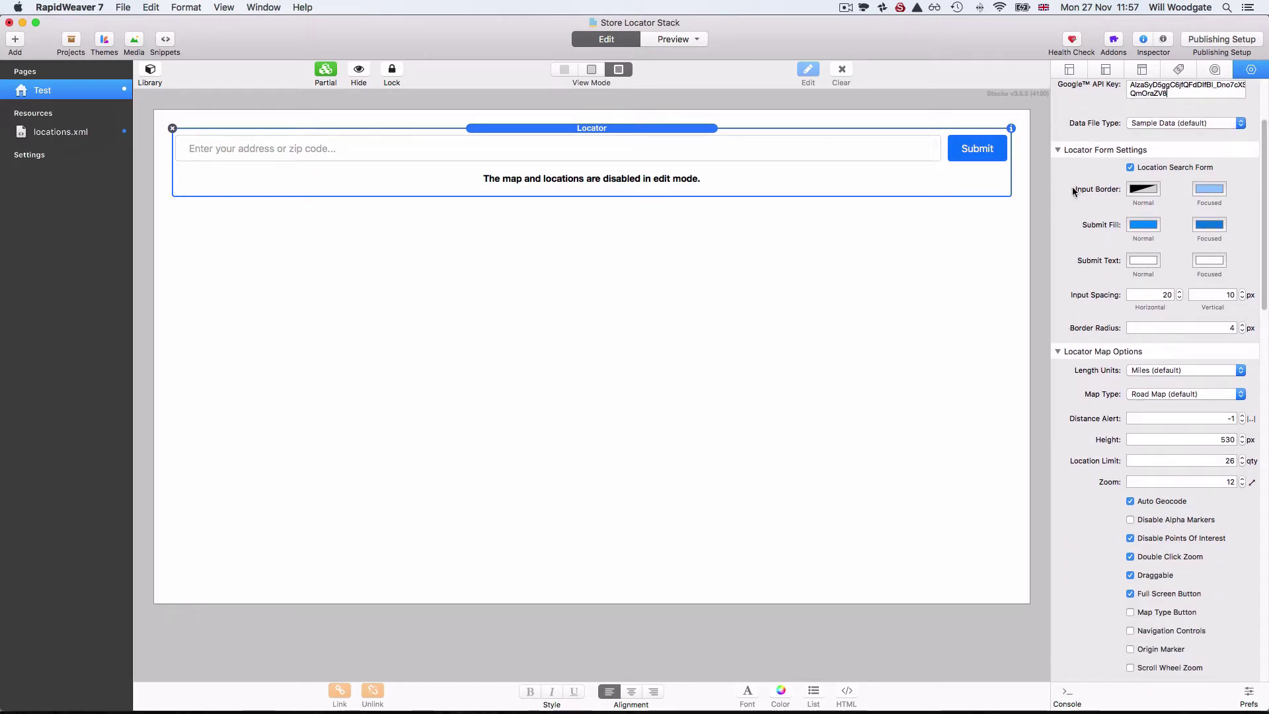
scroll(1097, 281, "down", 5)
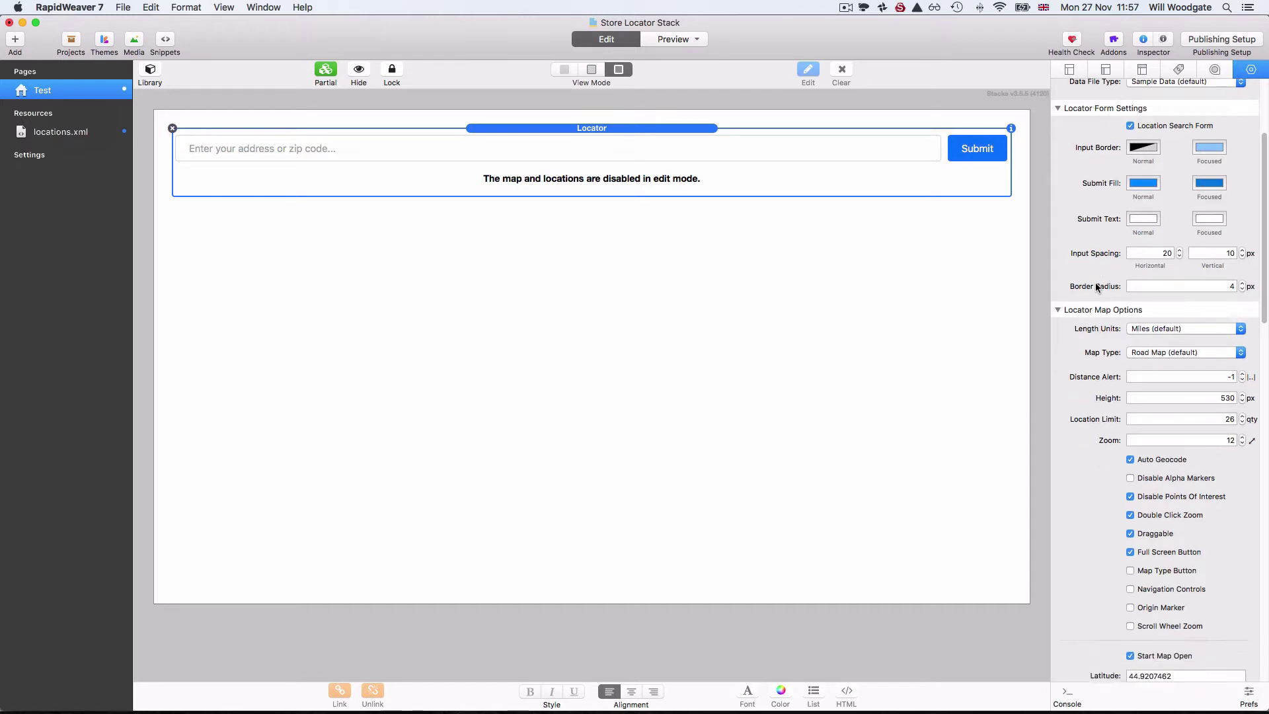
scroll(1085, 344, "down", 15)
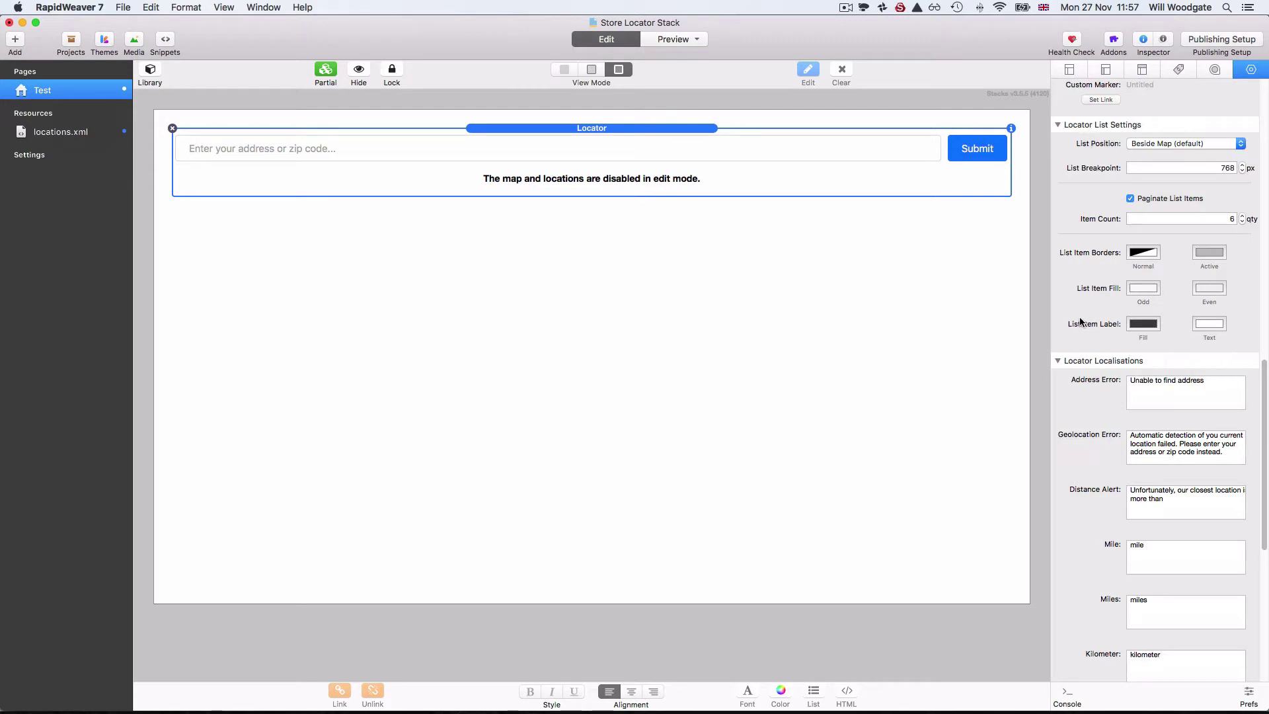
scroll(1084, 328, "down", 4)
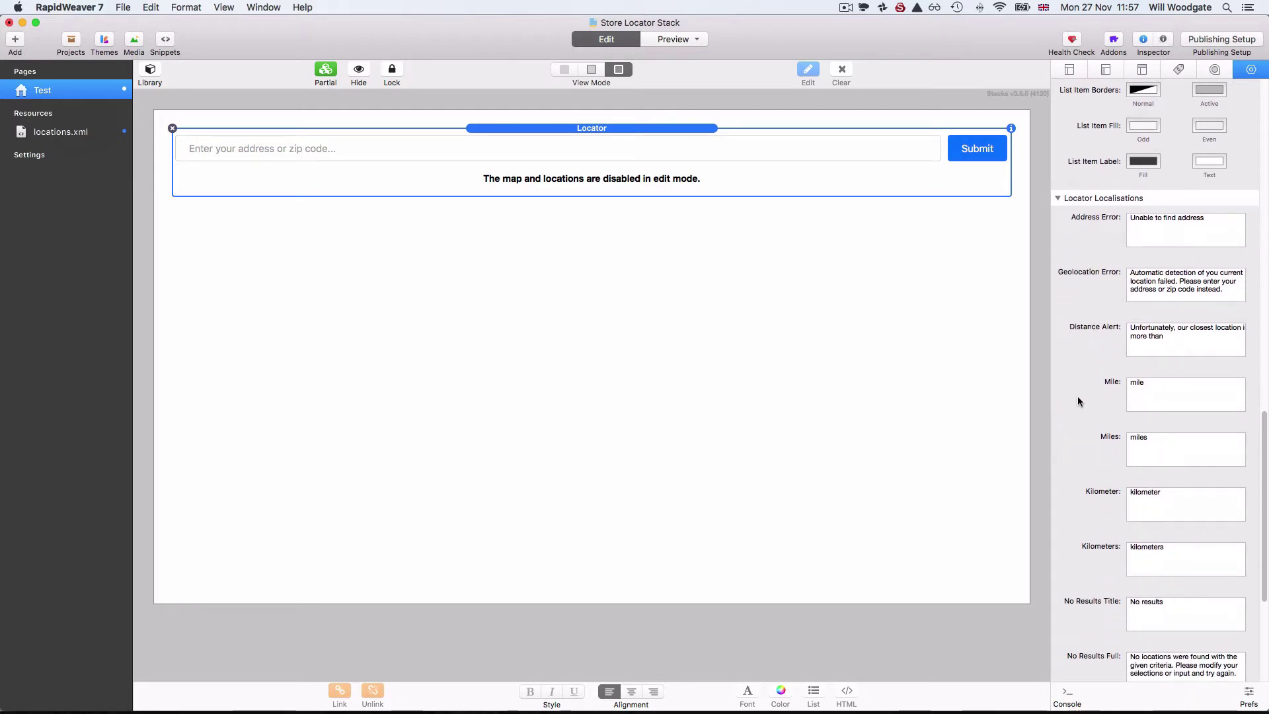
scroll(1084, 357, "down", 4)
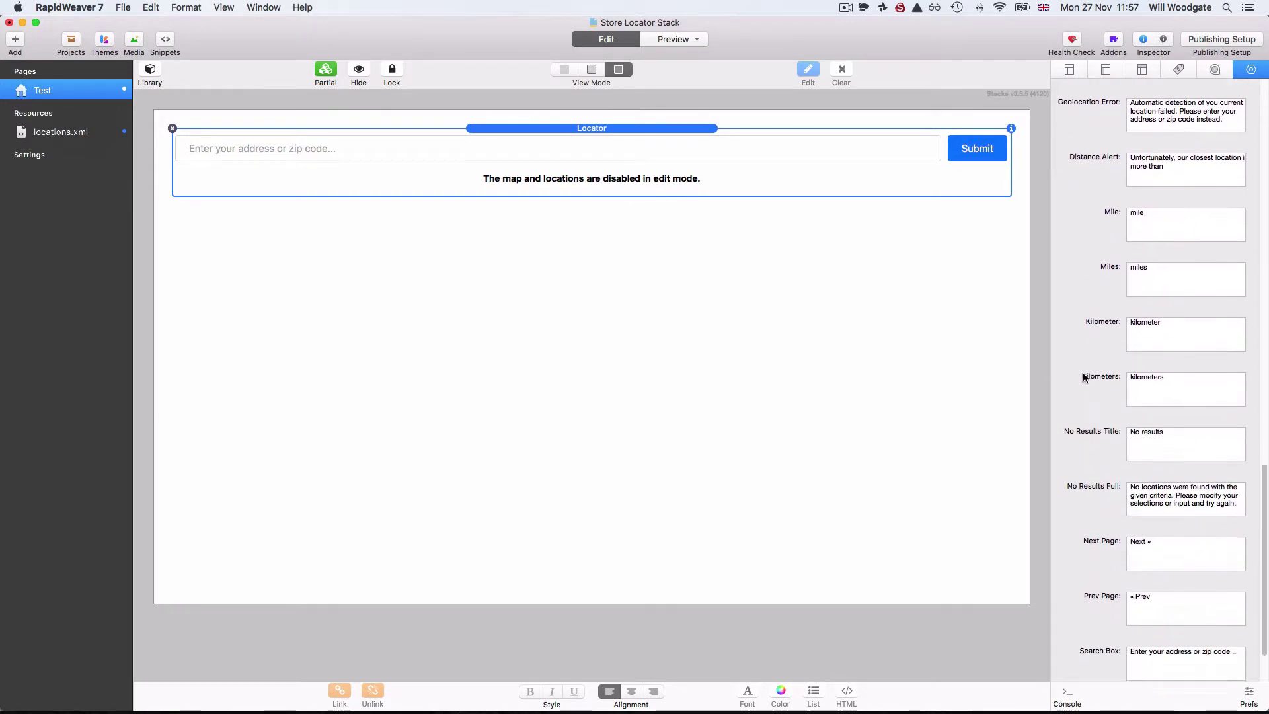
scroll(1085, 548, "down", 2)
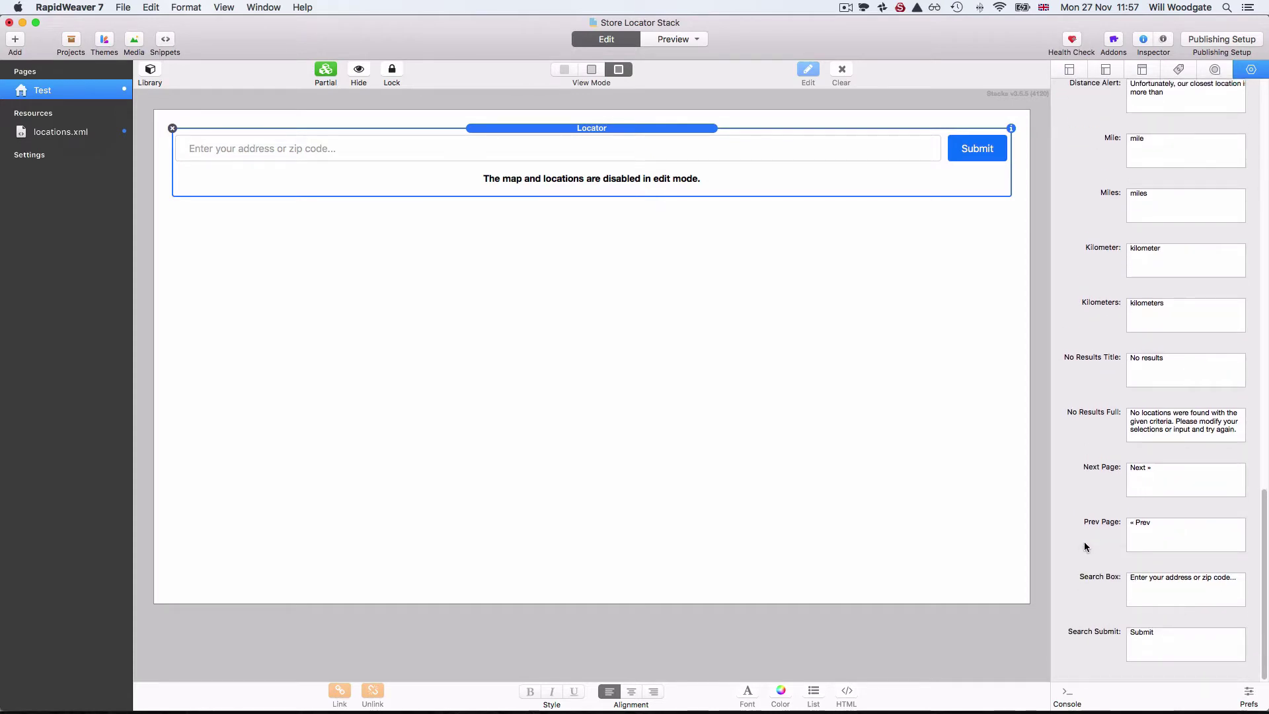
scroll(1071, 429, "up", 4)
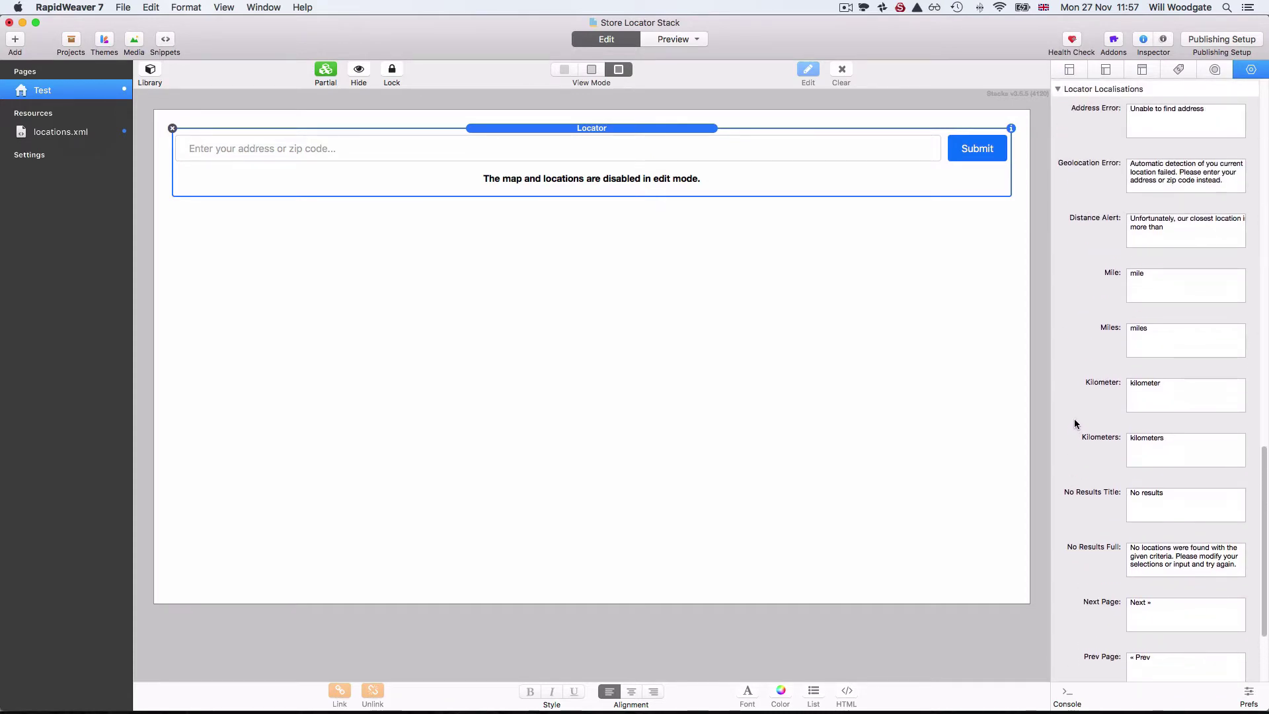
scroll(1068, 347, "up", 5)
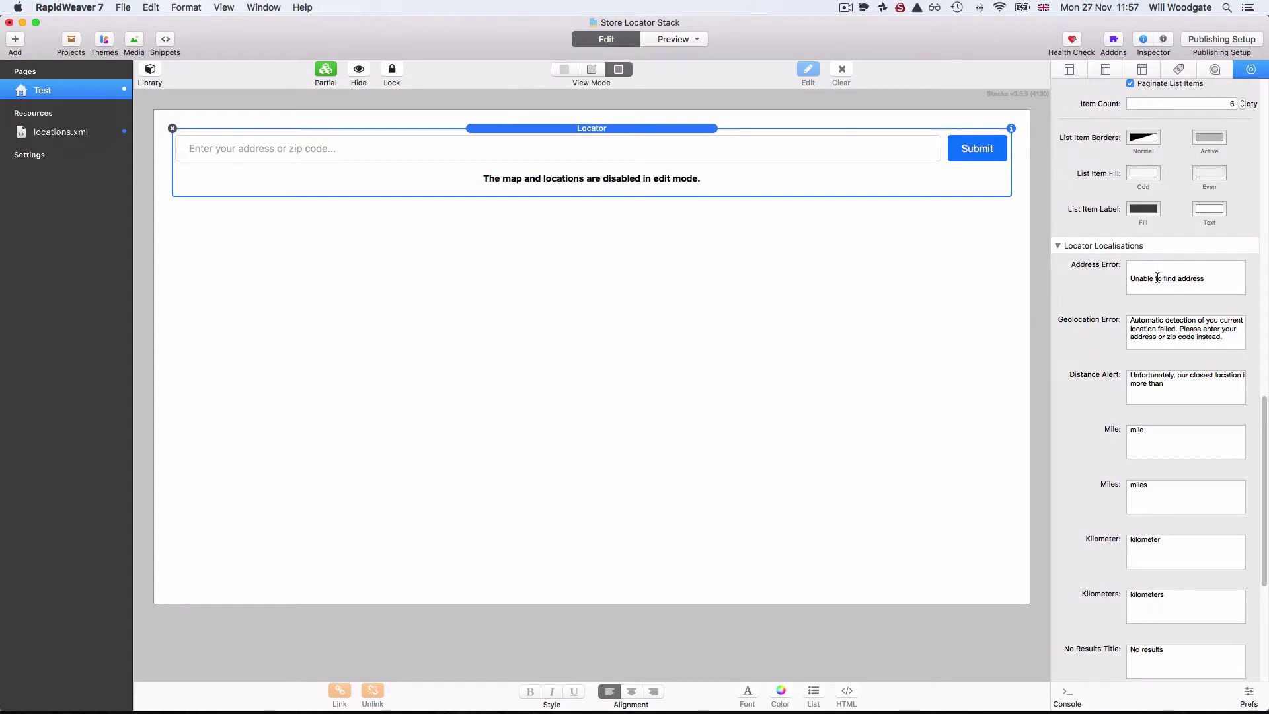
scroll(1120, 303, "up", 10)
scroll(1090, 305, "up", 1)
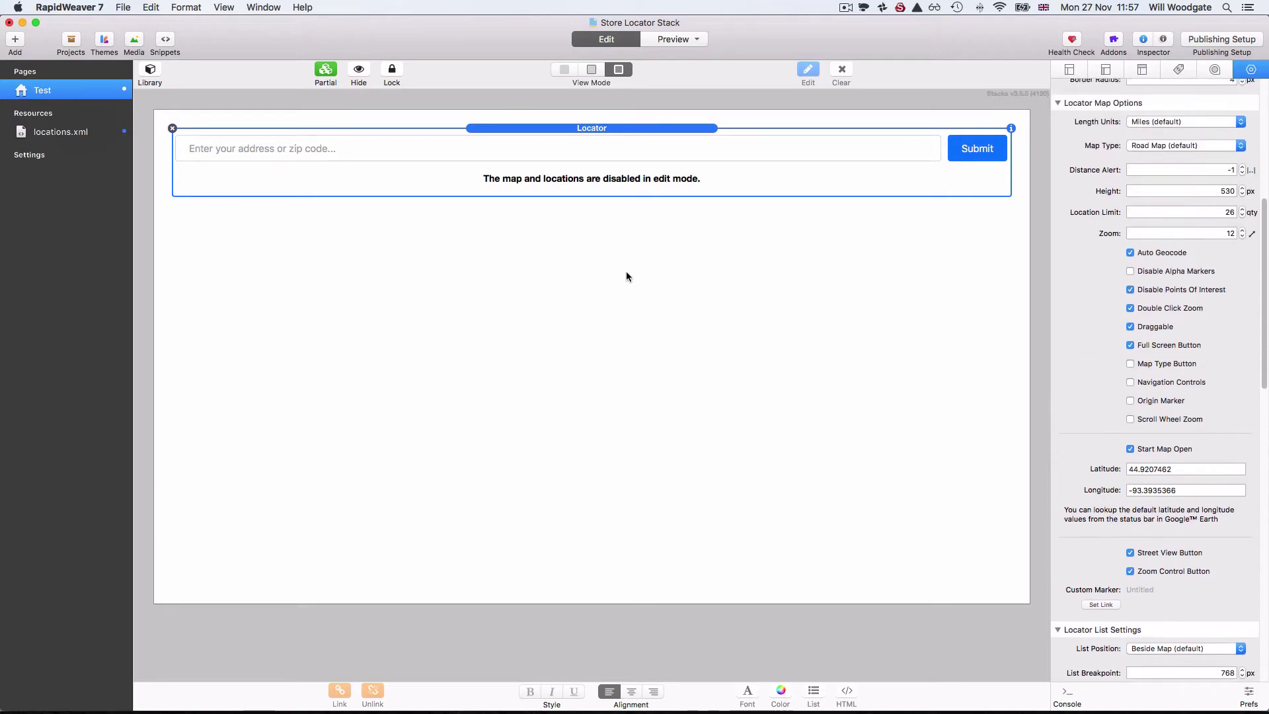
Preview the Test page and look through the location list beside the map.
key("super+r")
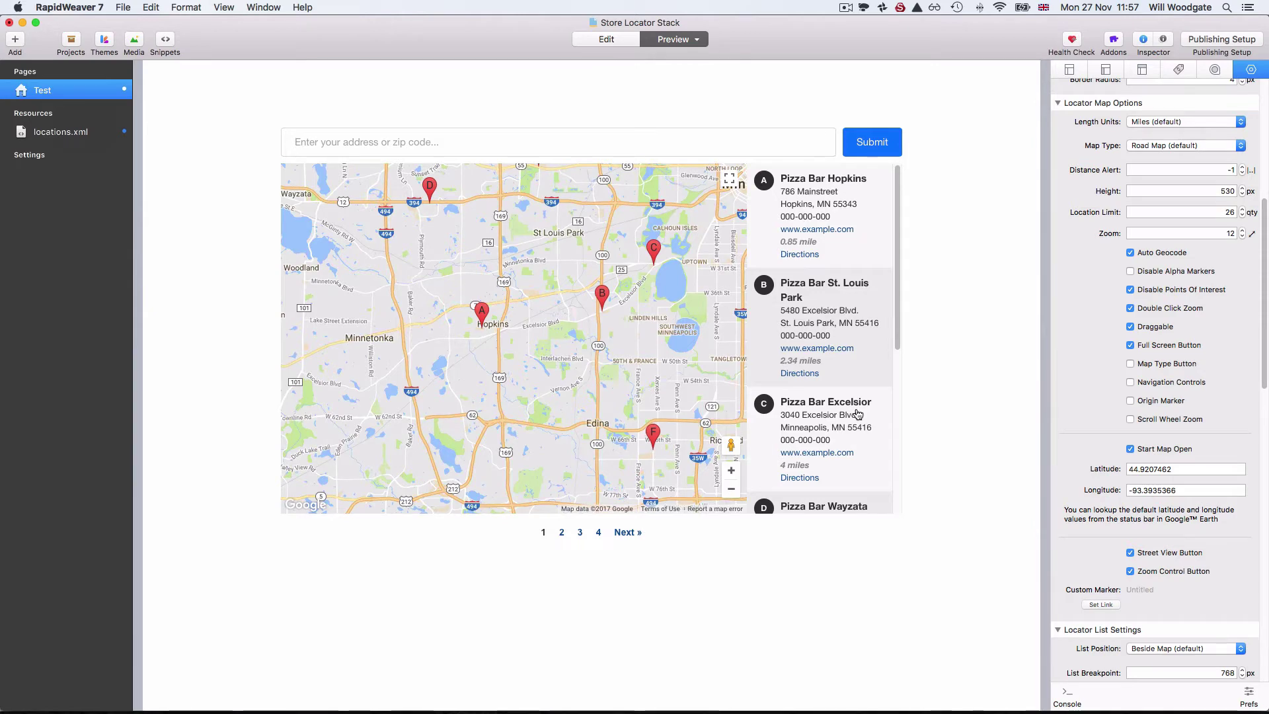
scroll(893, 324, "down", 2)
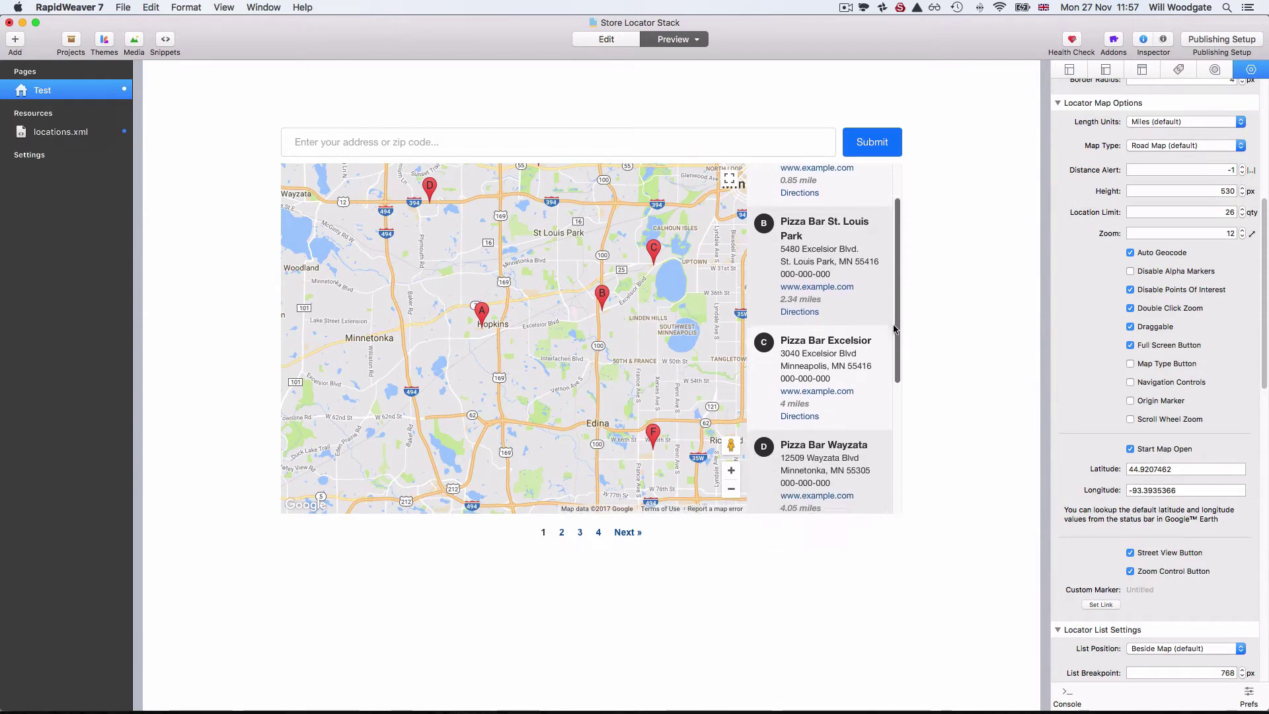
Show the Pizza Bar Excelsior location's details on the preview map from the location list, and close them.
scroll(894, 328, "down", 1)
left_click(840, 331)
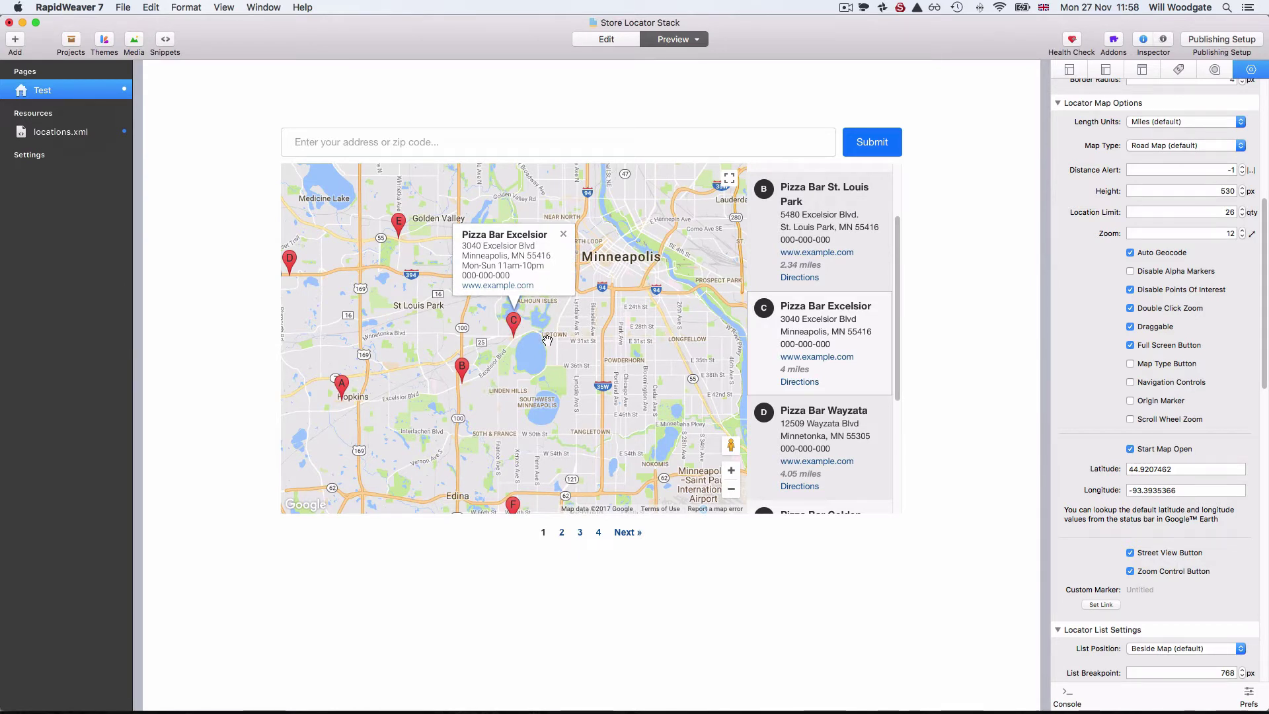
left_click(564, 235)
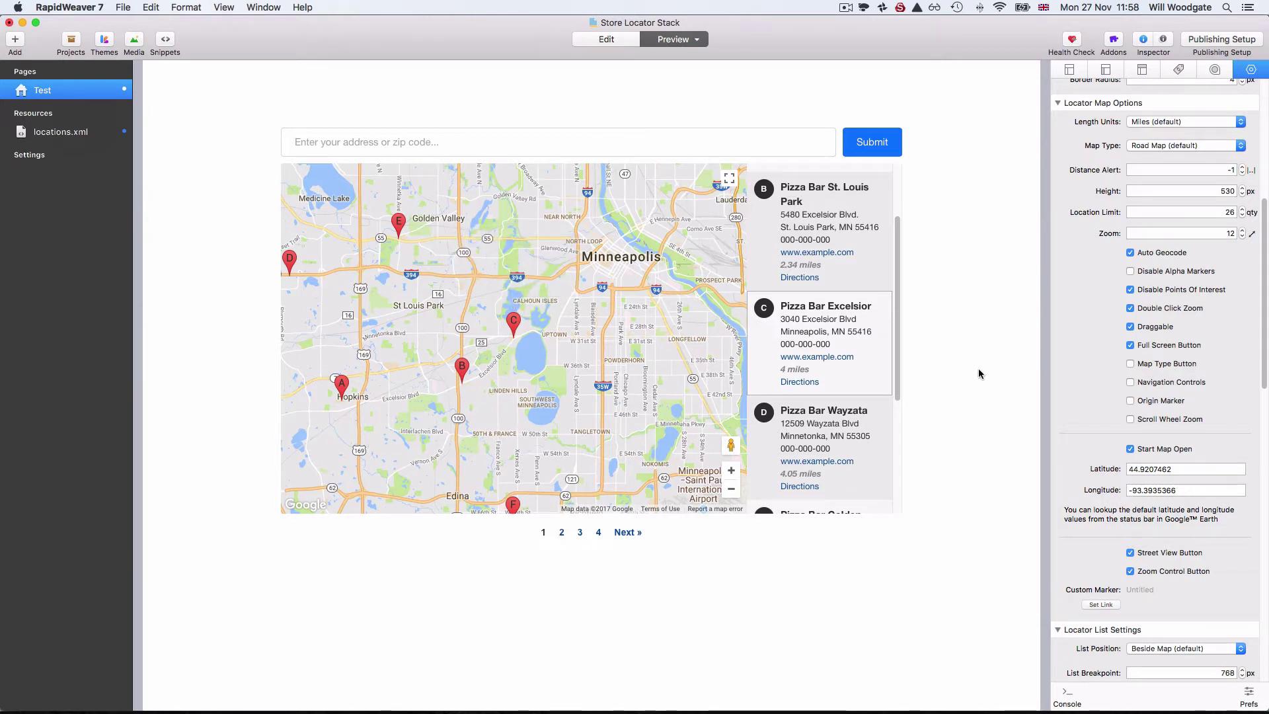
Try the Satellite, Terrain and Hybrid map types in the preview, and restore Road Map (default).
left_click(1166, 146)
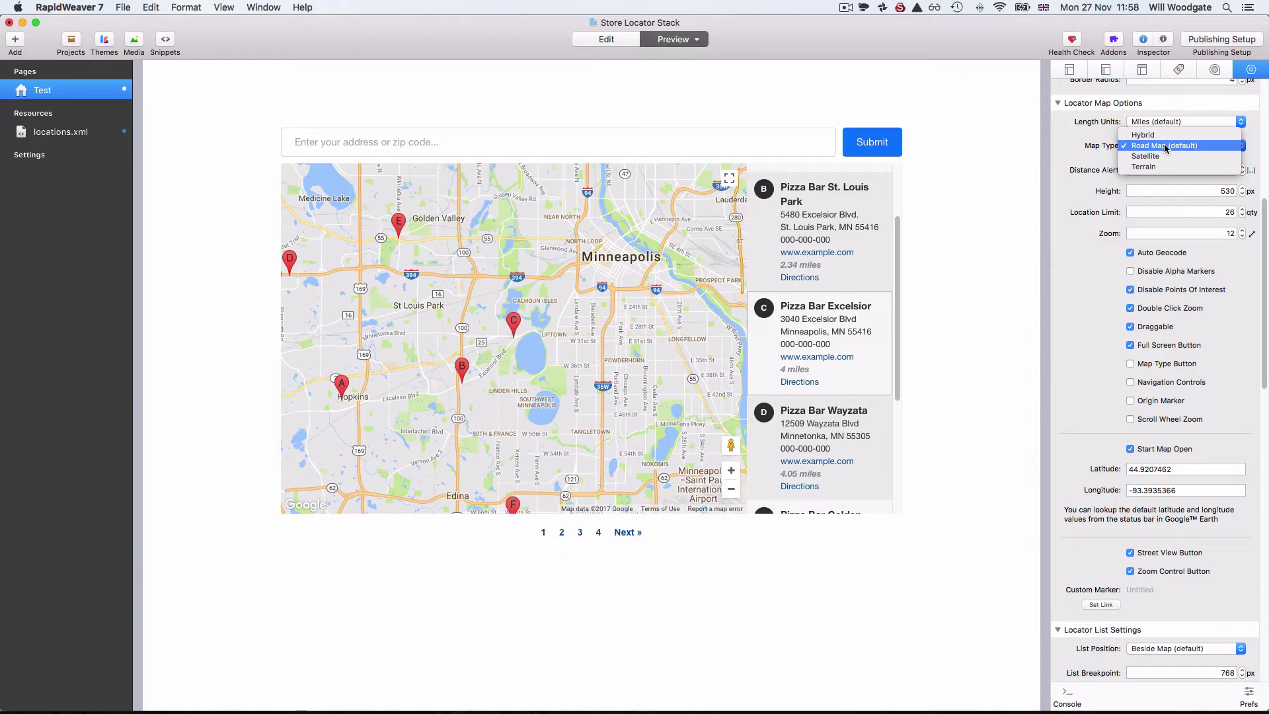
left_click(1166, 157)
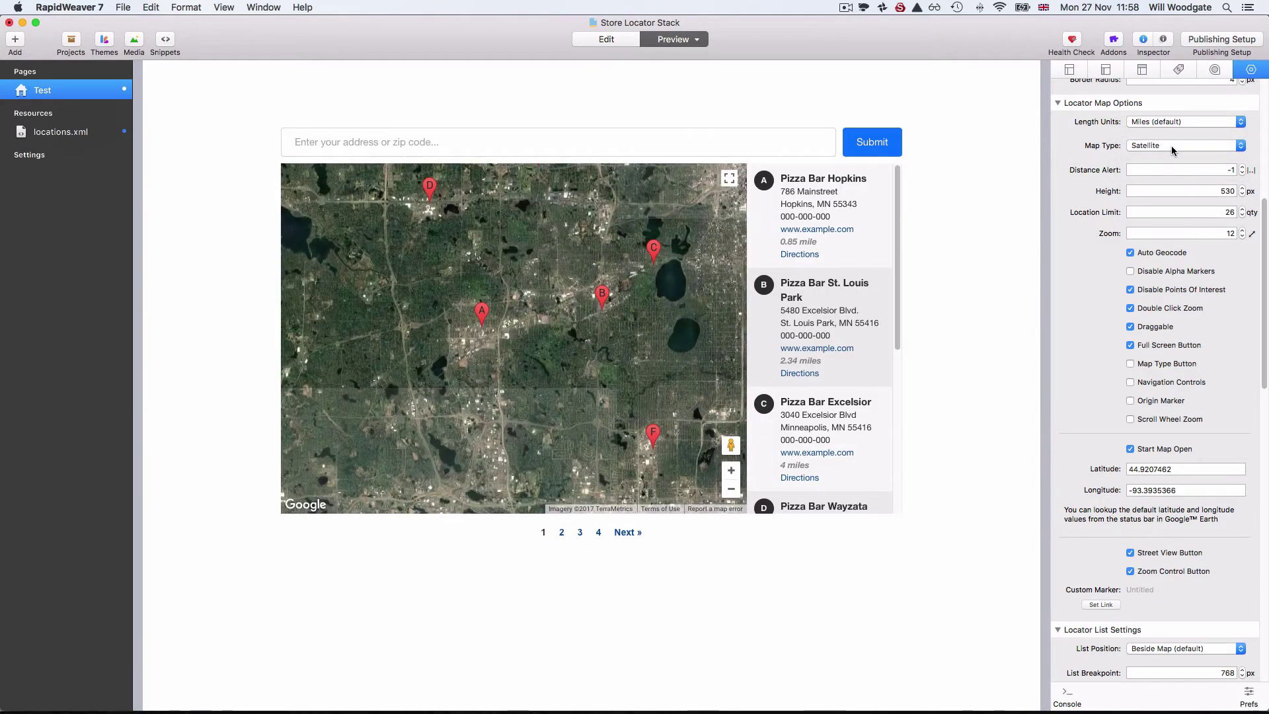
left_click(1171, 145)
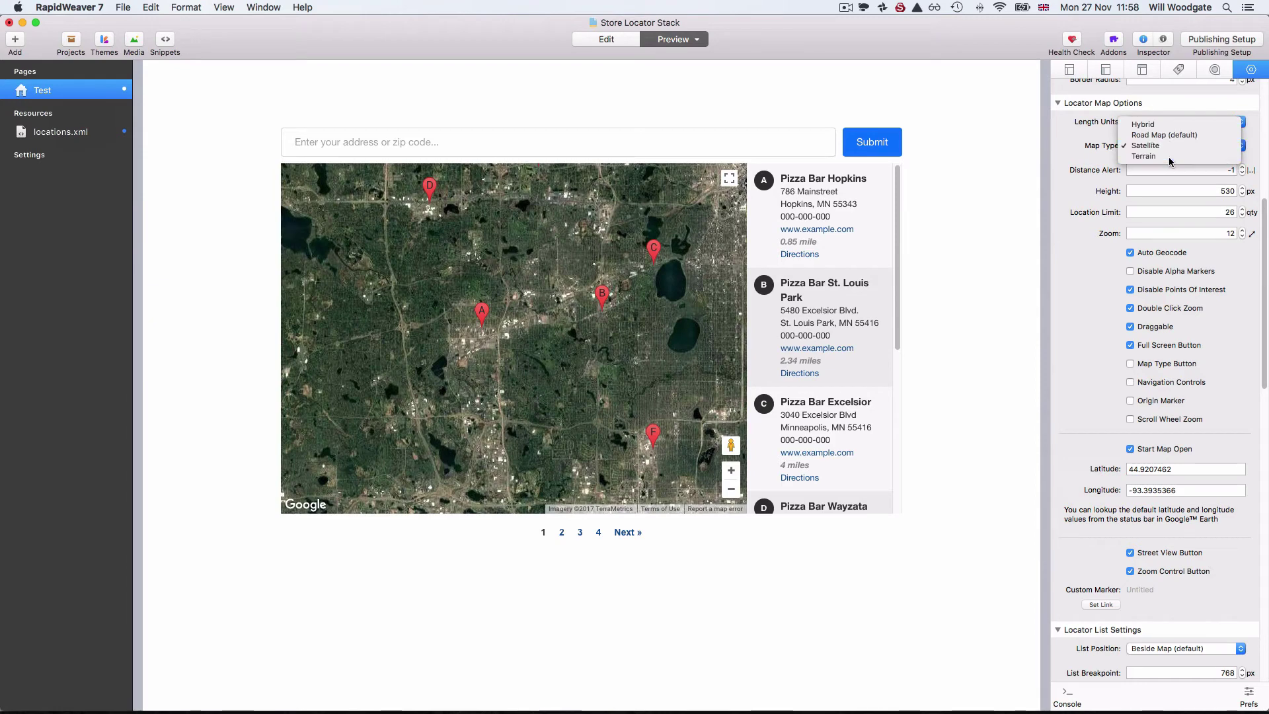
left_click(1169, 156)
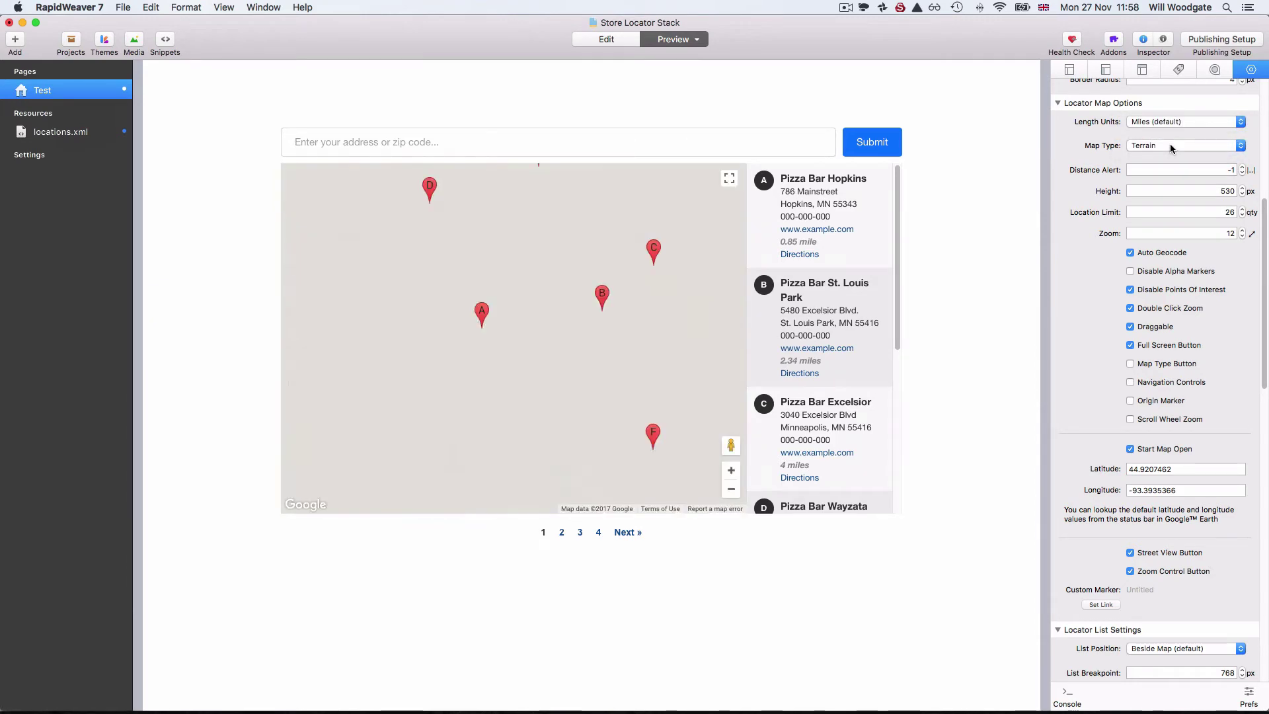
left_click(1170, 144)
left_click(1169, 118)
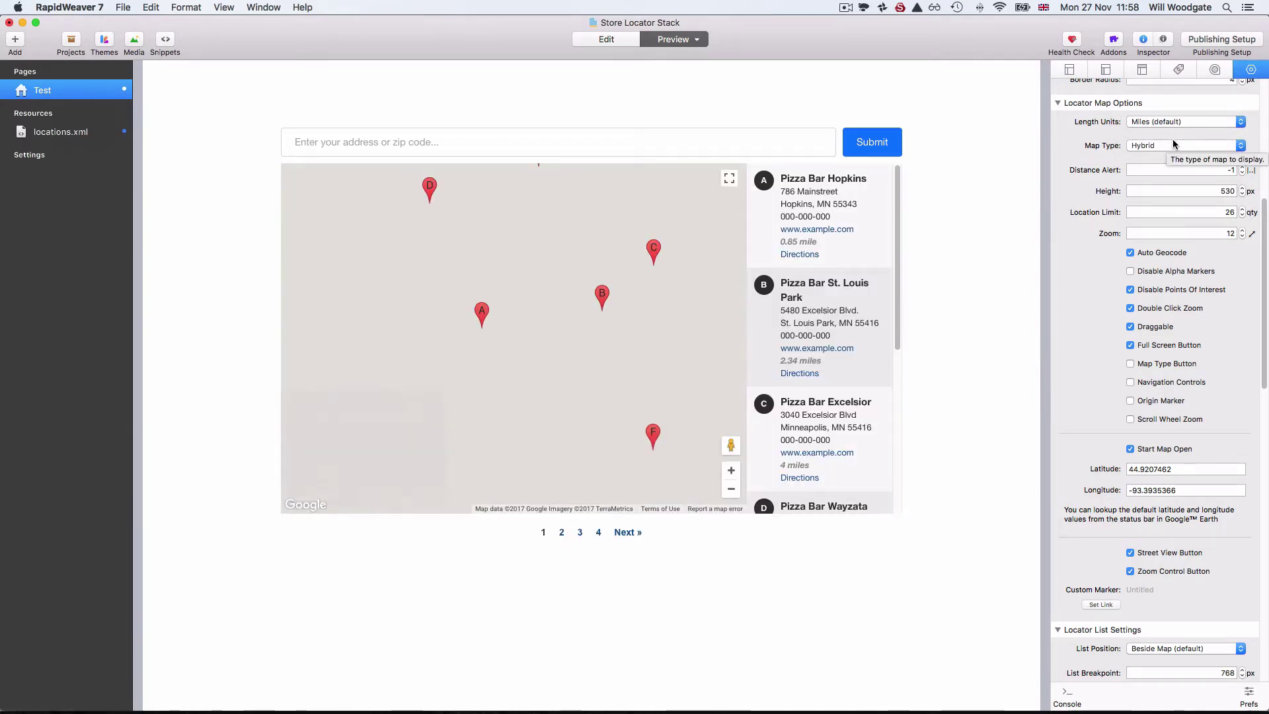
left_click(1175, 146)
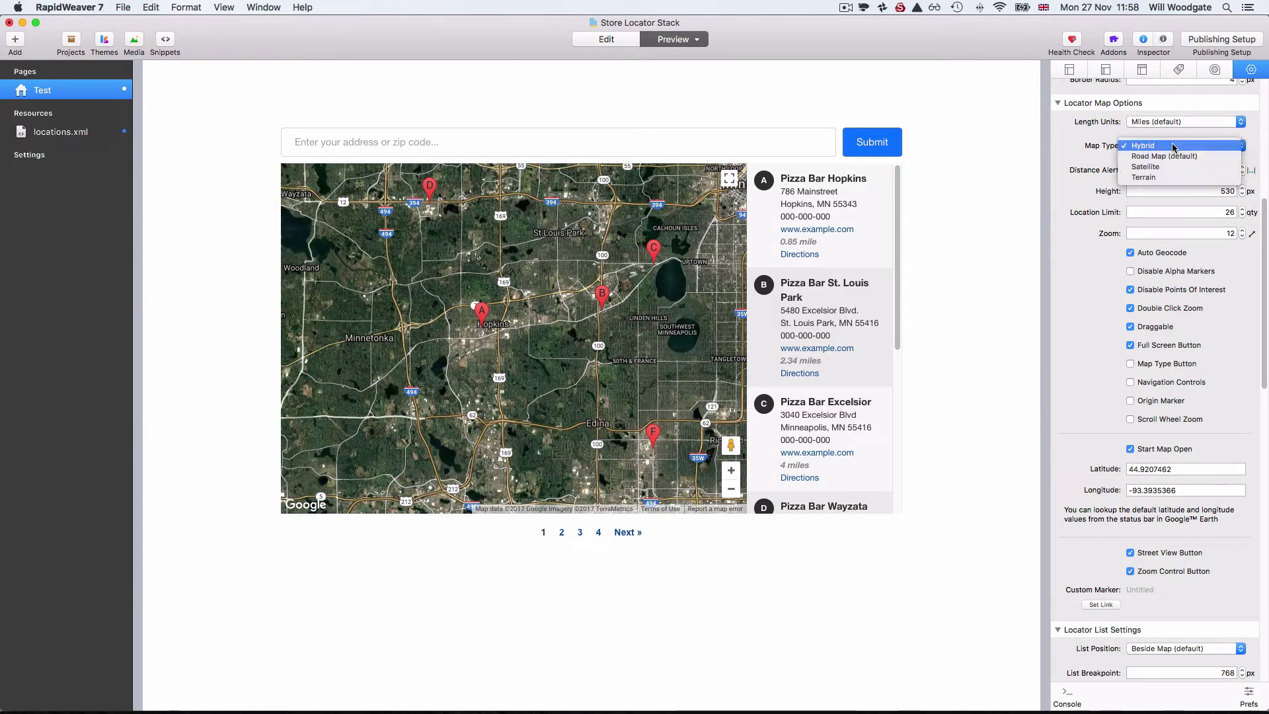
left_click(1165, 156)
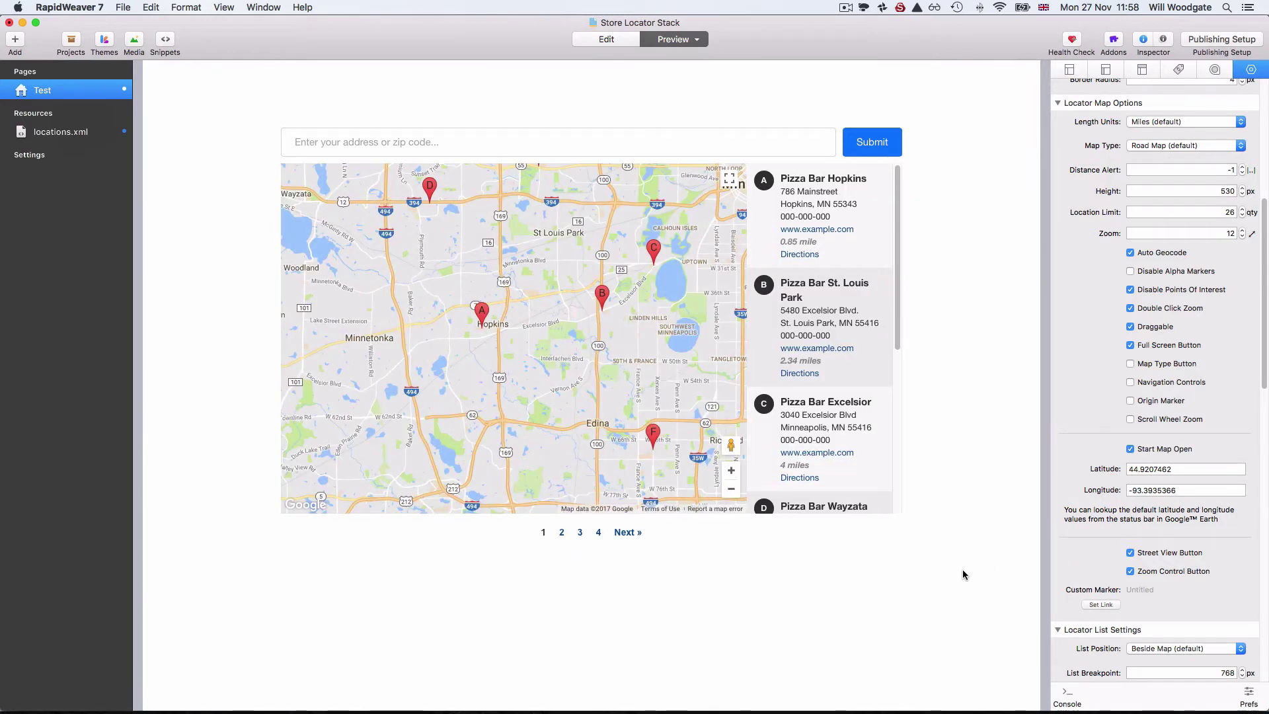
Open Street View near St. Louis Park on the preview map, look around the surroundings, and return to the map.
left_click_drag(728, 446, 592, 311)
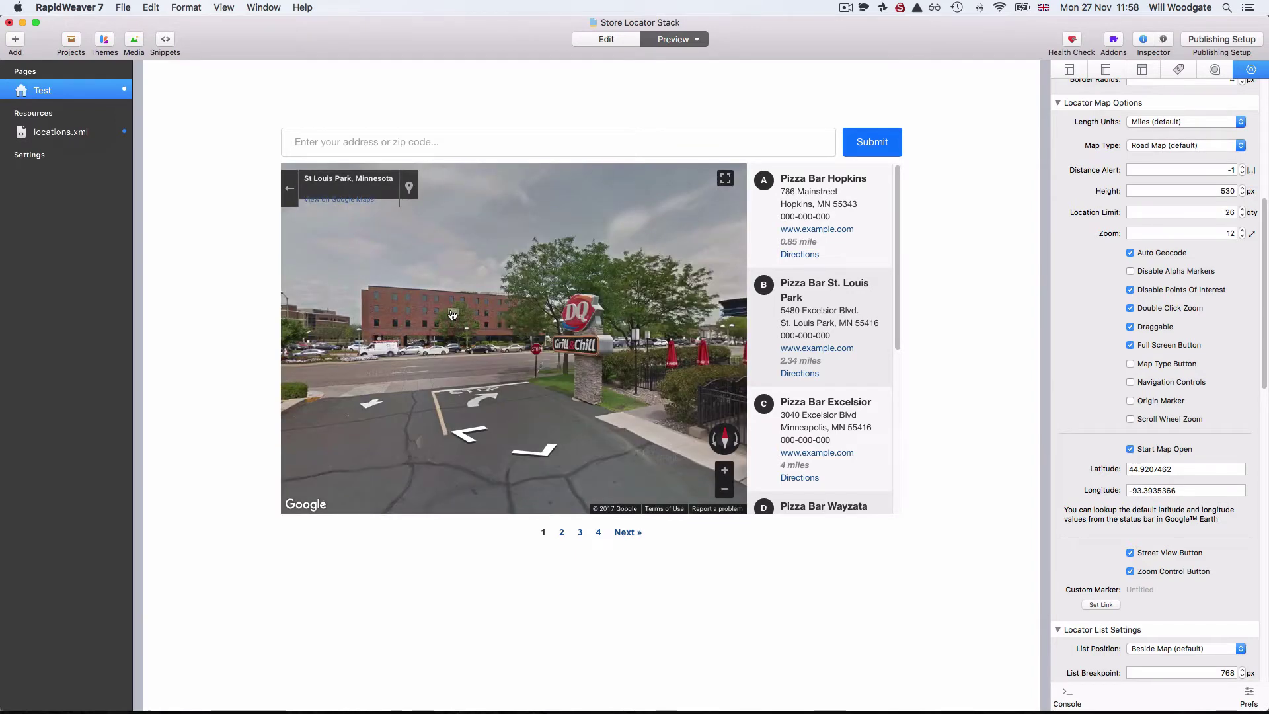
left_click_drag(393, 306, 550, 310)
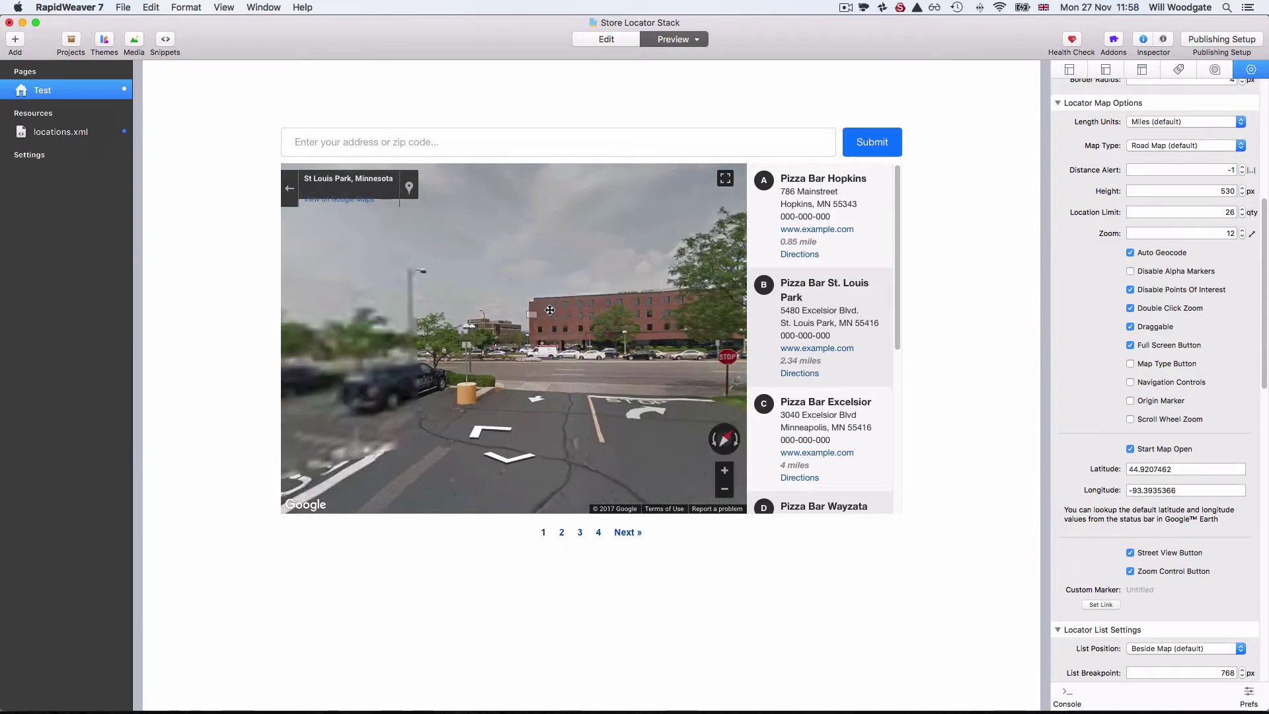
left_click(410, 326)
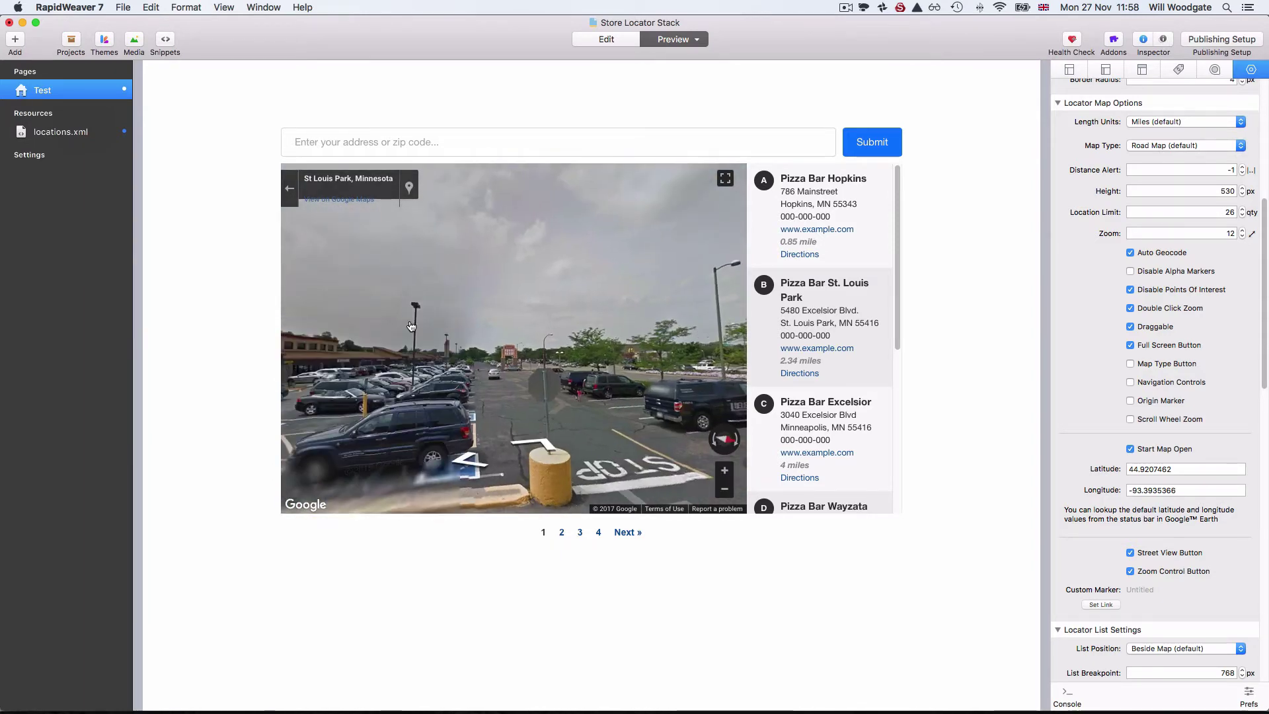
left_click(410, 326)
mouse_move(504, 314)
left_mouse_down()
mouse_move(626, 308)
mouse_move(520, 309)
left_mouse_up()
left_click(520, 309)
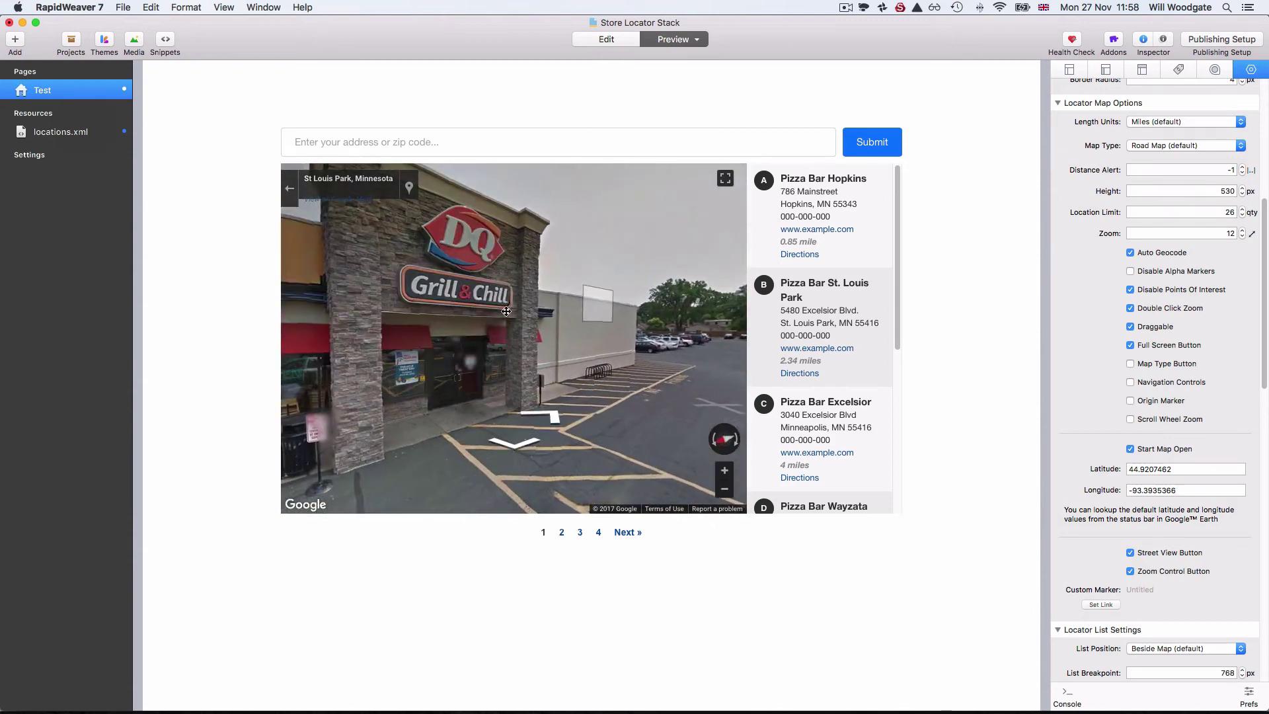
left_click(468, 377)
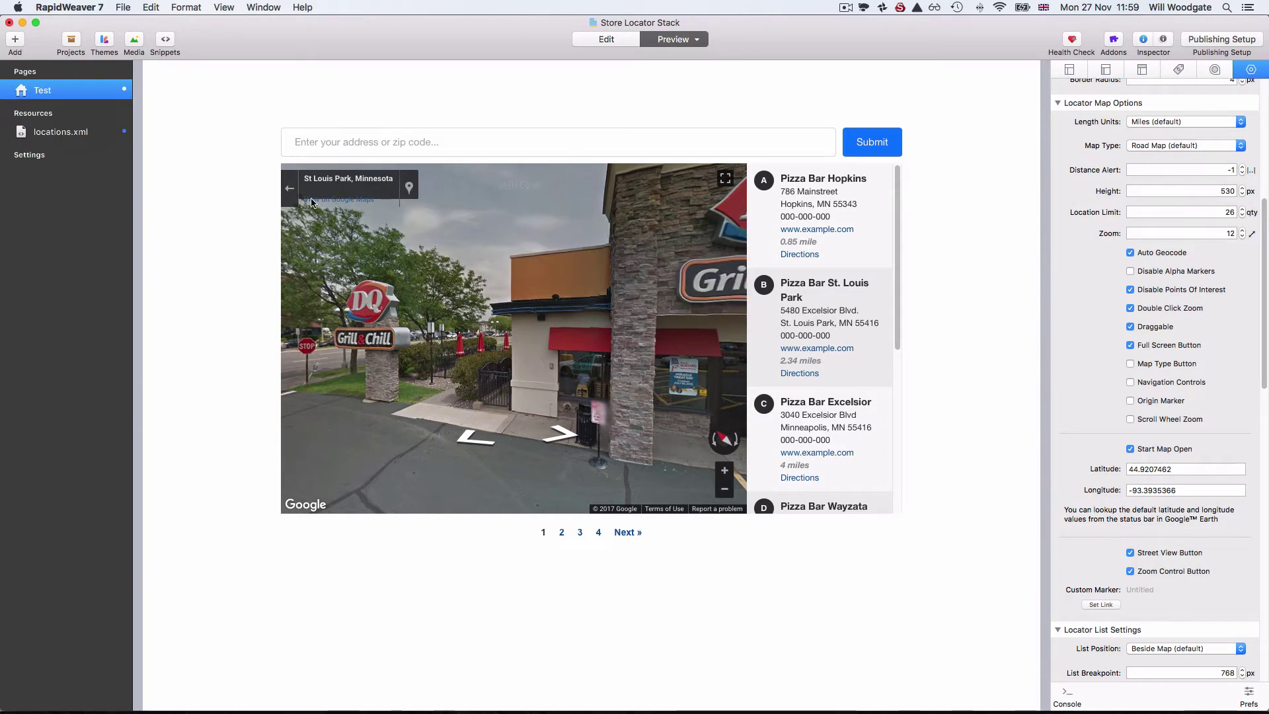
left_click(287, 191)
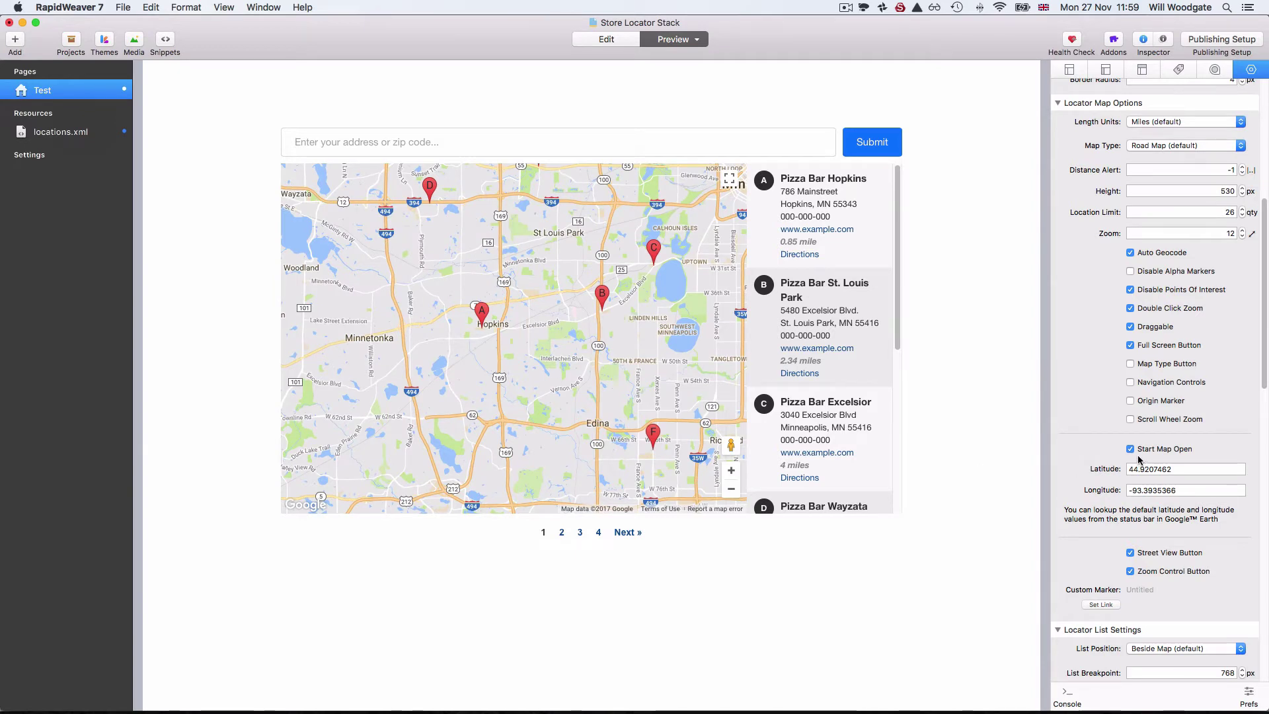
Examine the length unit choices, keeping Miles (default), and read through the remaining Locator map options.
scroll(1099, 425, "up", 1)
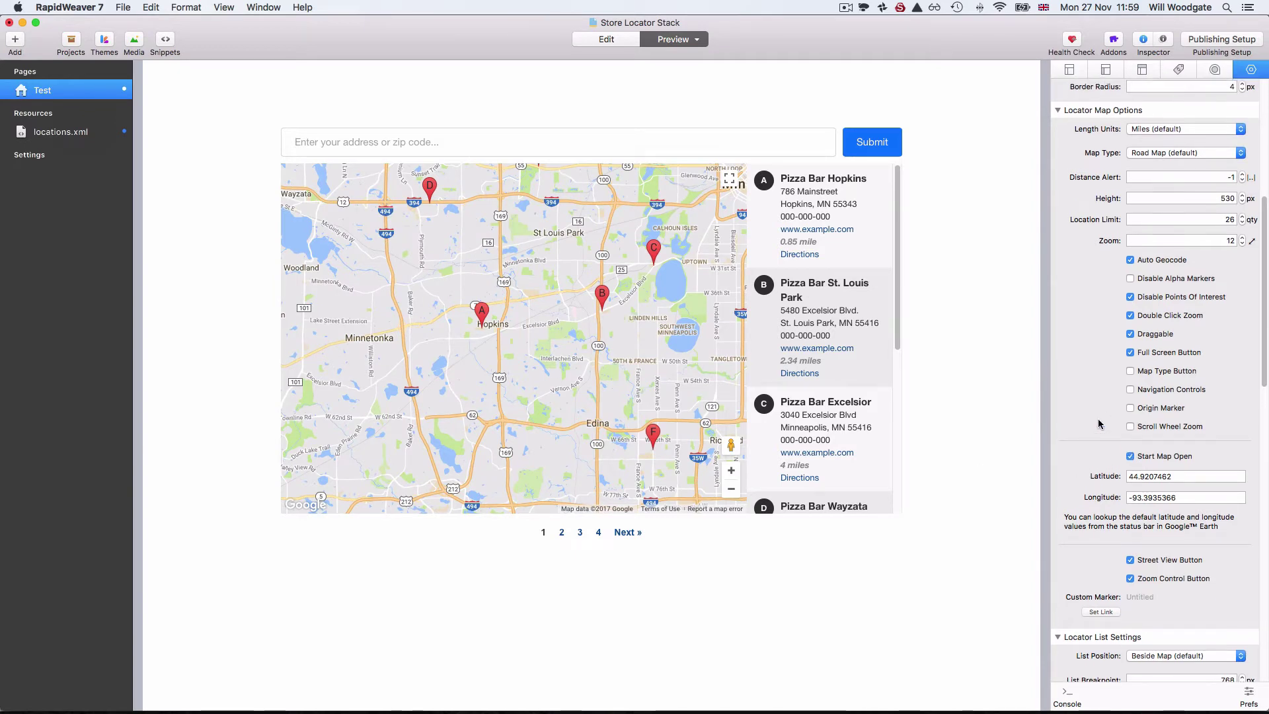
scroll(1097, 410, "up", 4)
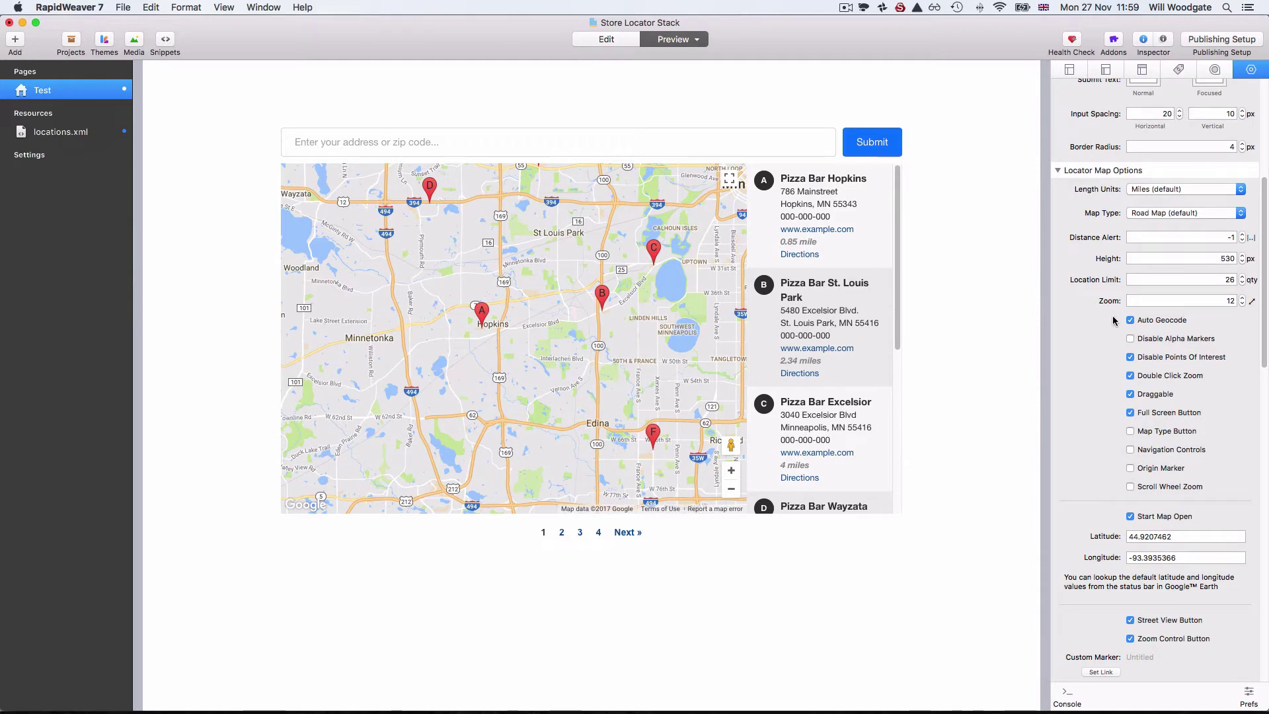
left_click(1172, 192)
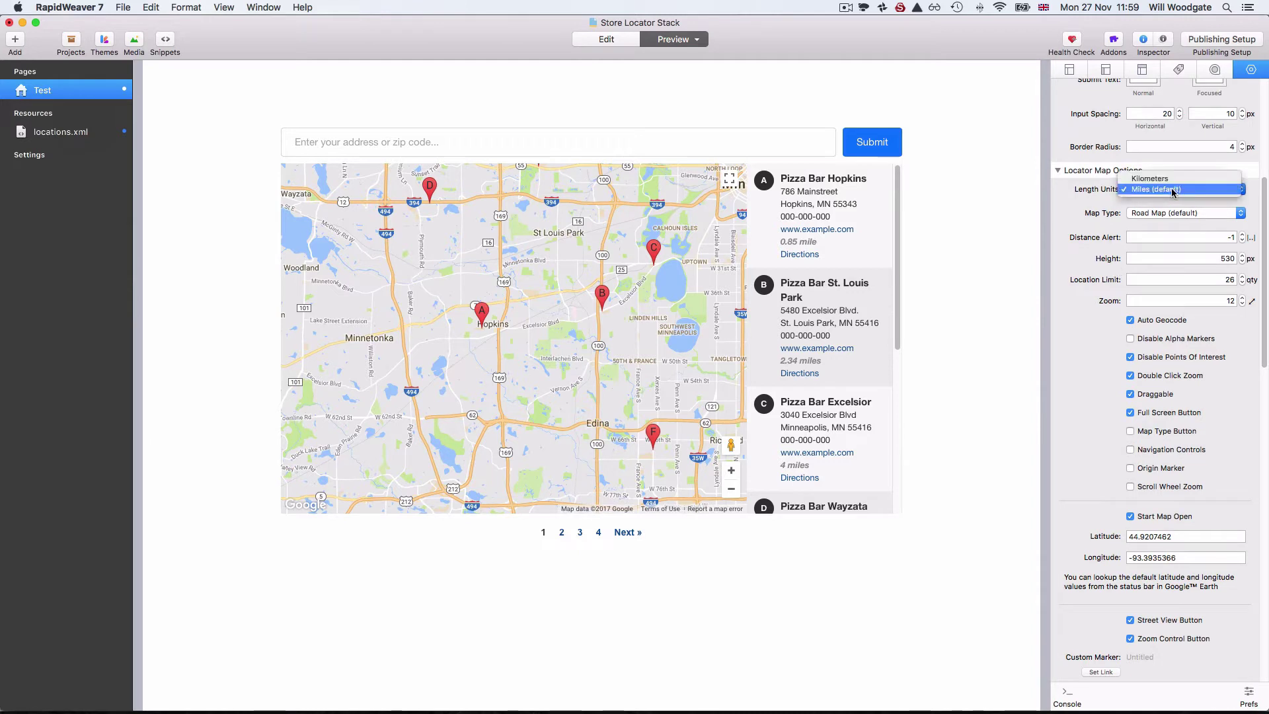
left_click(1069, 309)
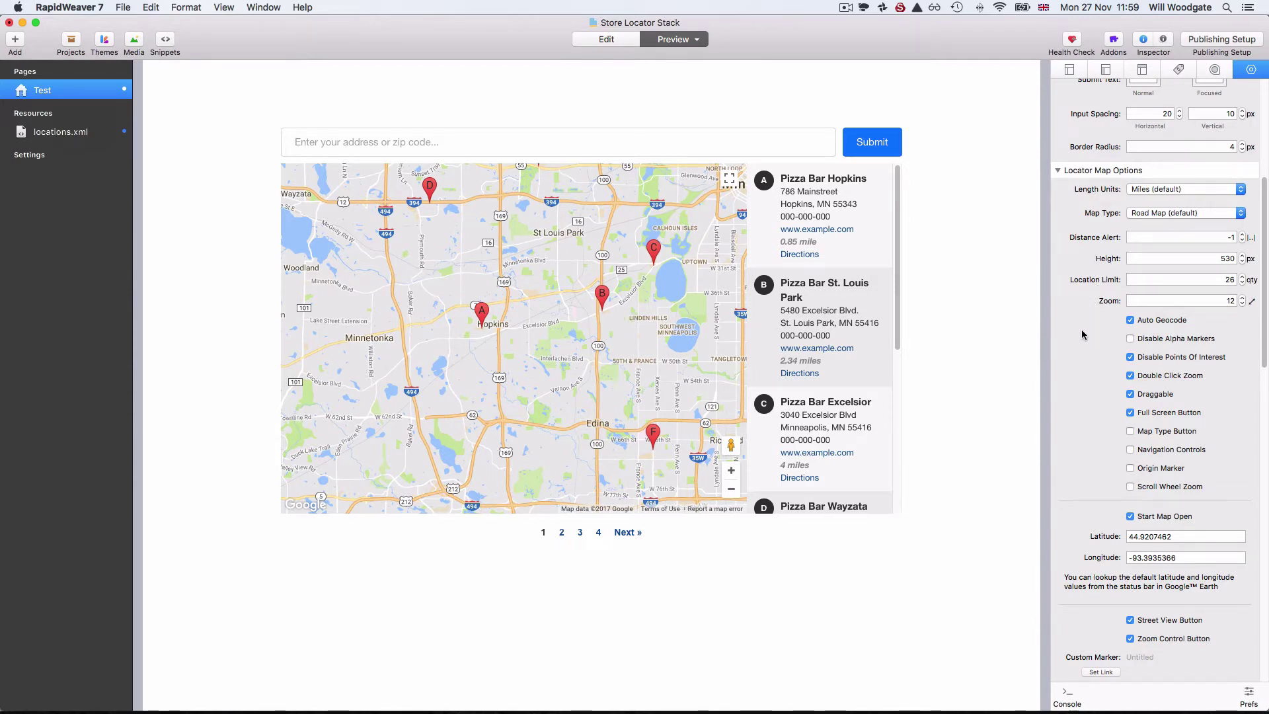
scroll(1082, 341, "down", 3)
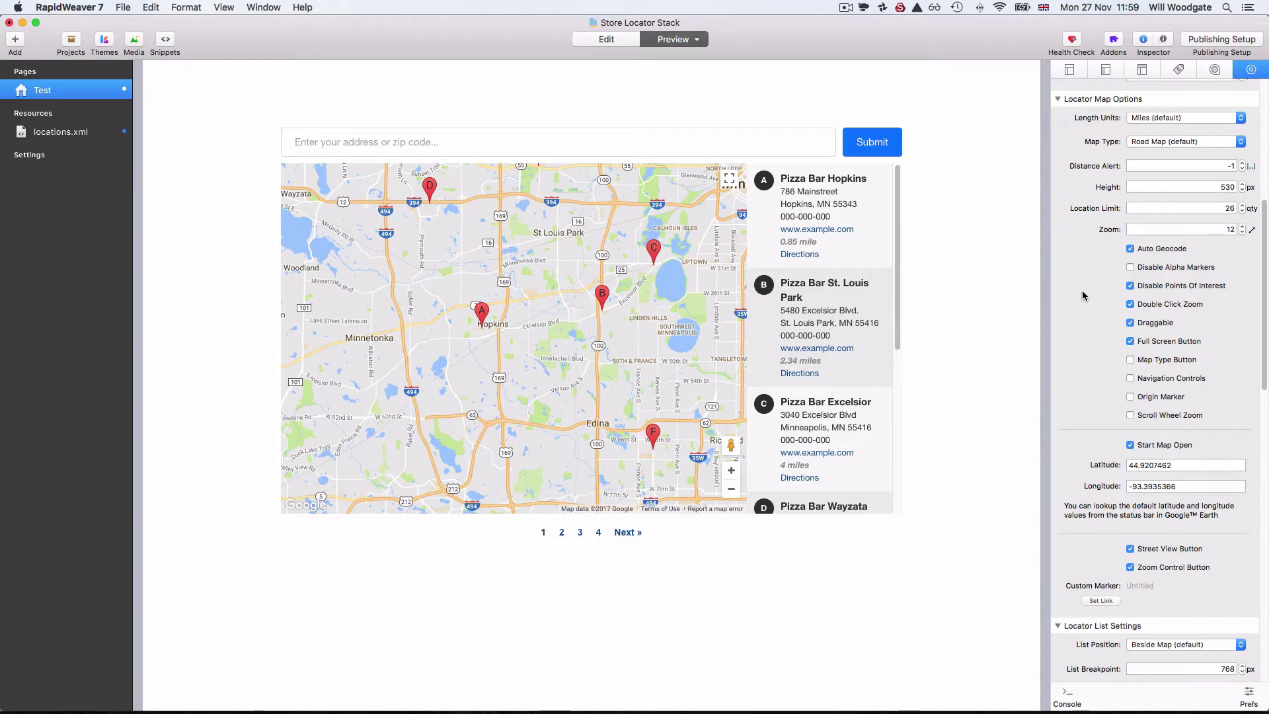
scroll(1081, 291, "down", 2)
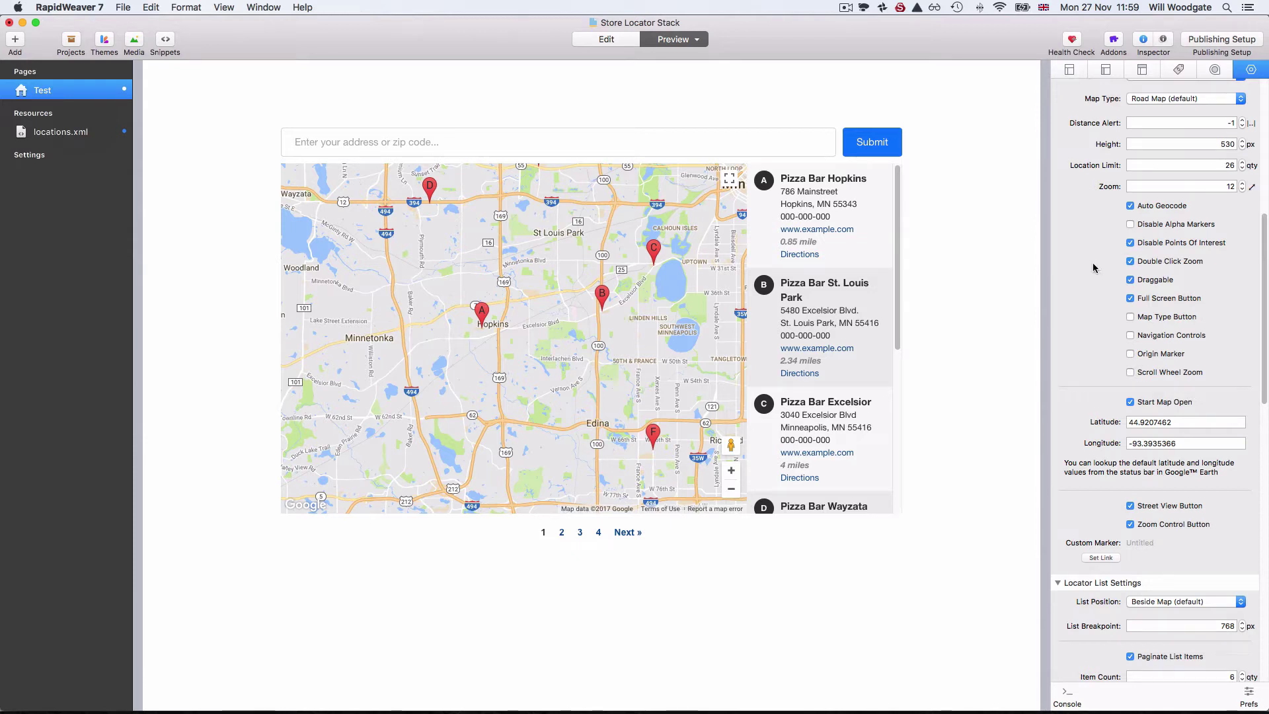
scroll(1095, 268, "down", 3)
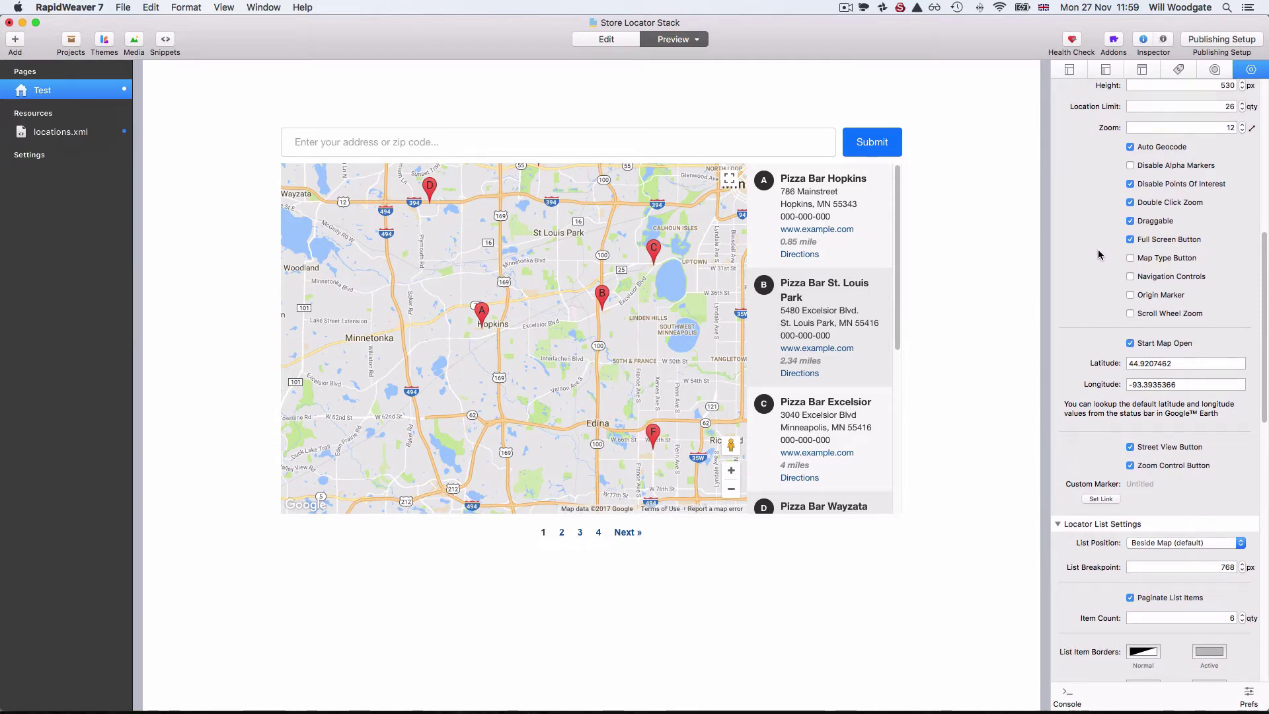
scroll(1076, 276, "down", 2)
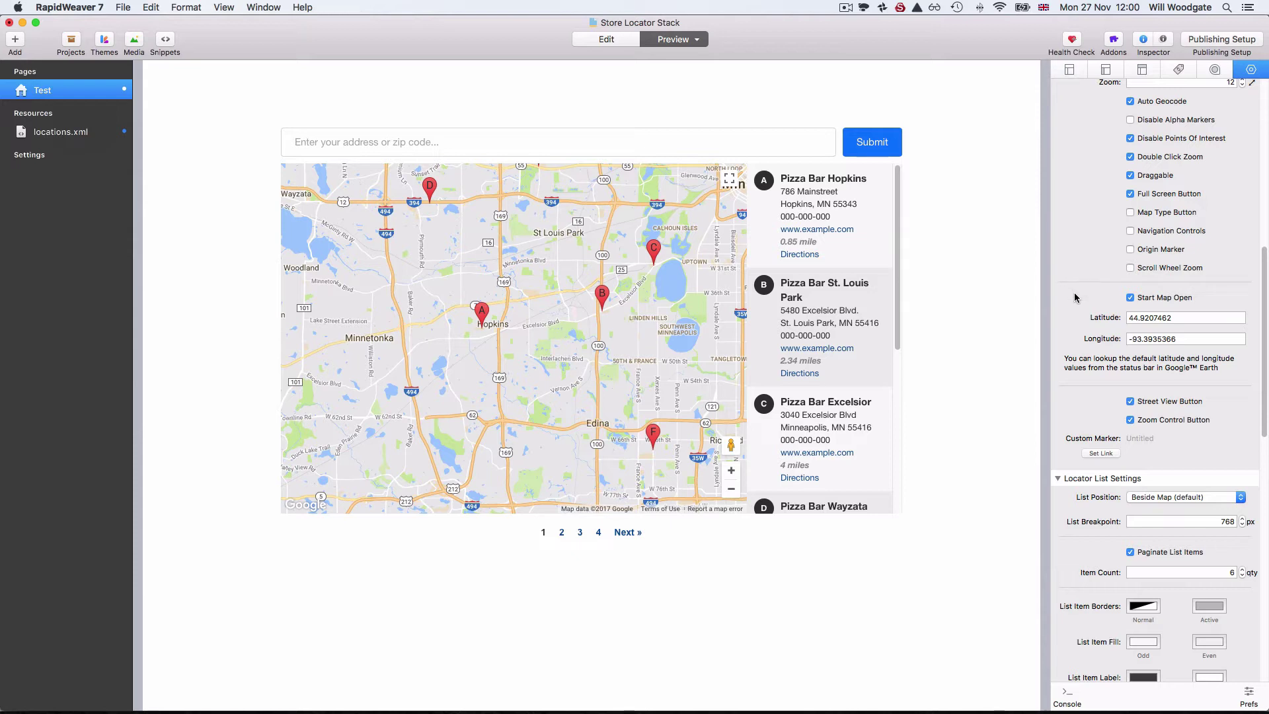
scroll(1071, 298, "down", 5)
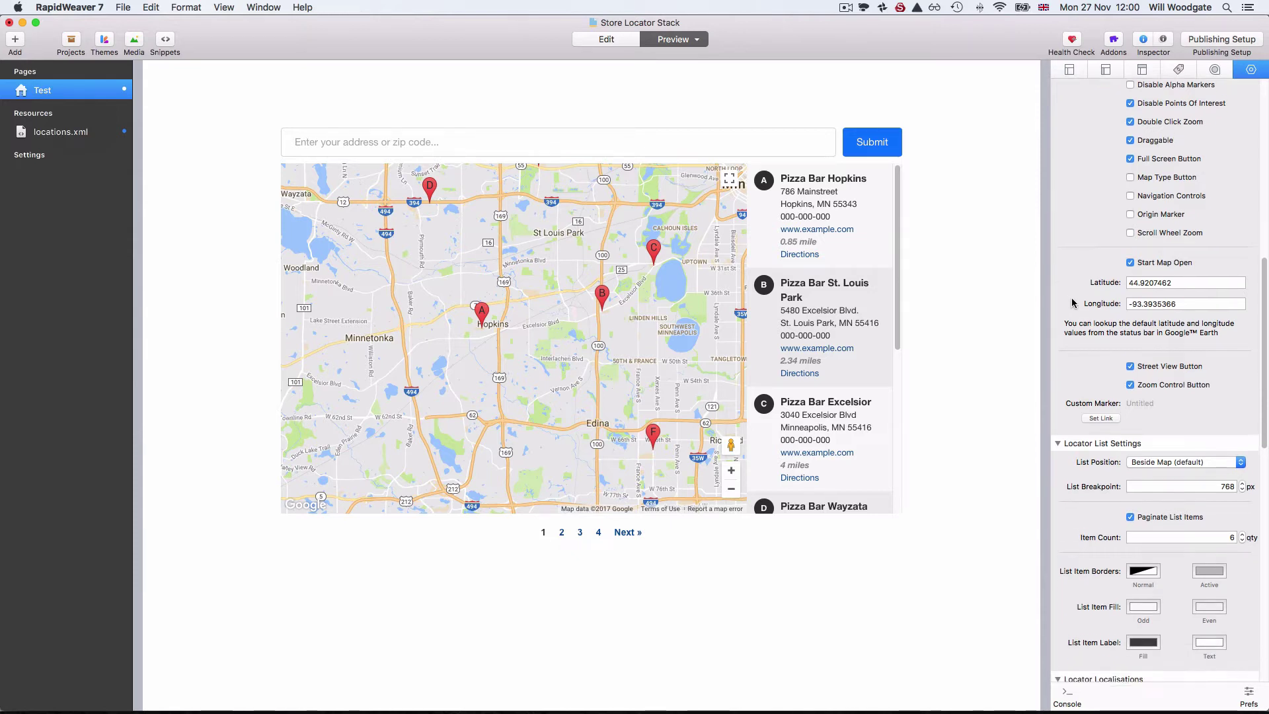
Set the Locator list position to Below Map and look through the location list in the preview.
scroll(1072, 302, "down", 6)
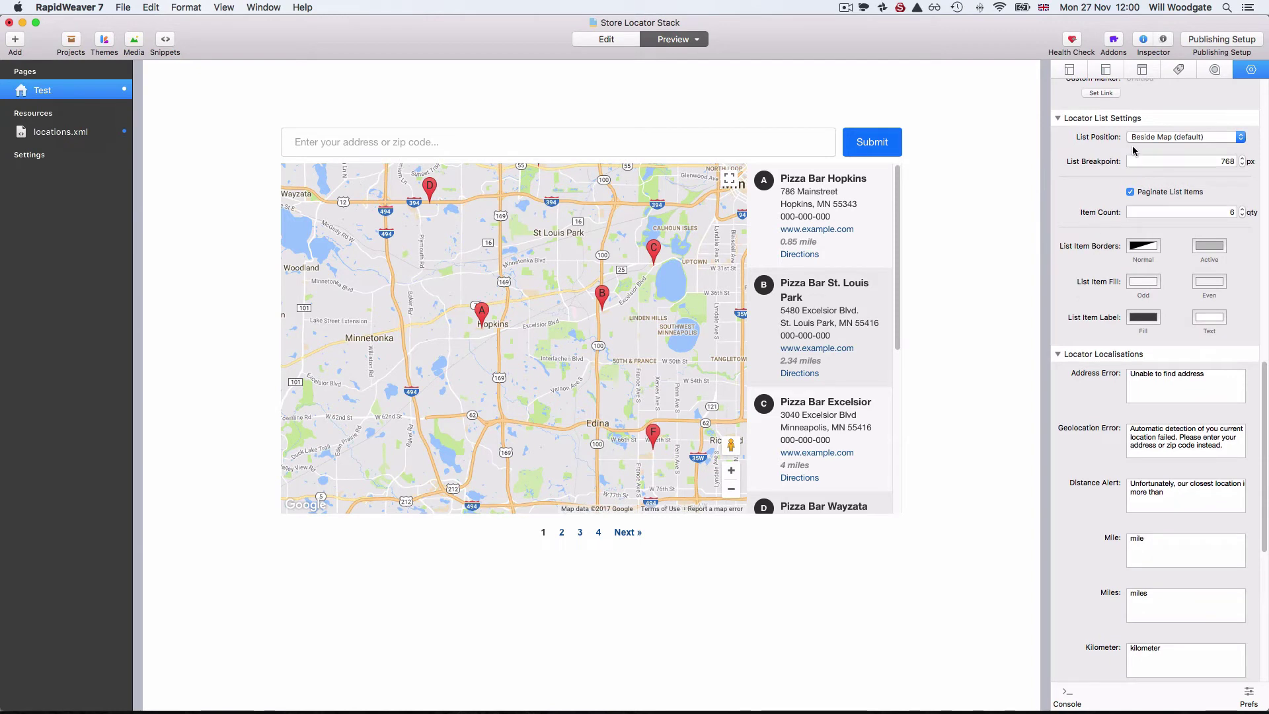
left_click(1164, 140)
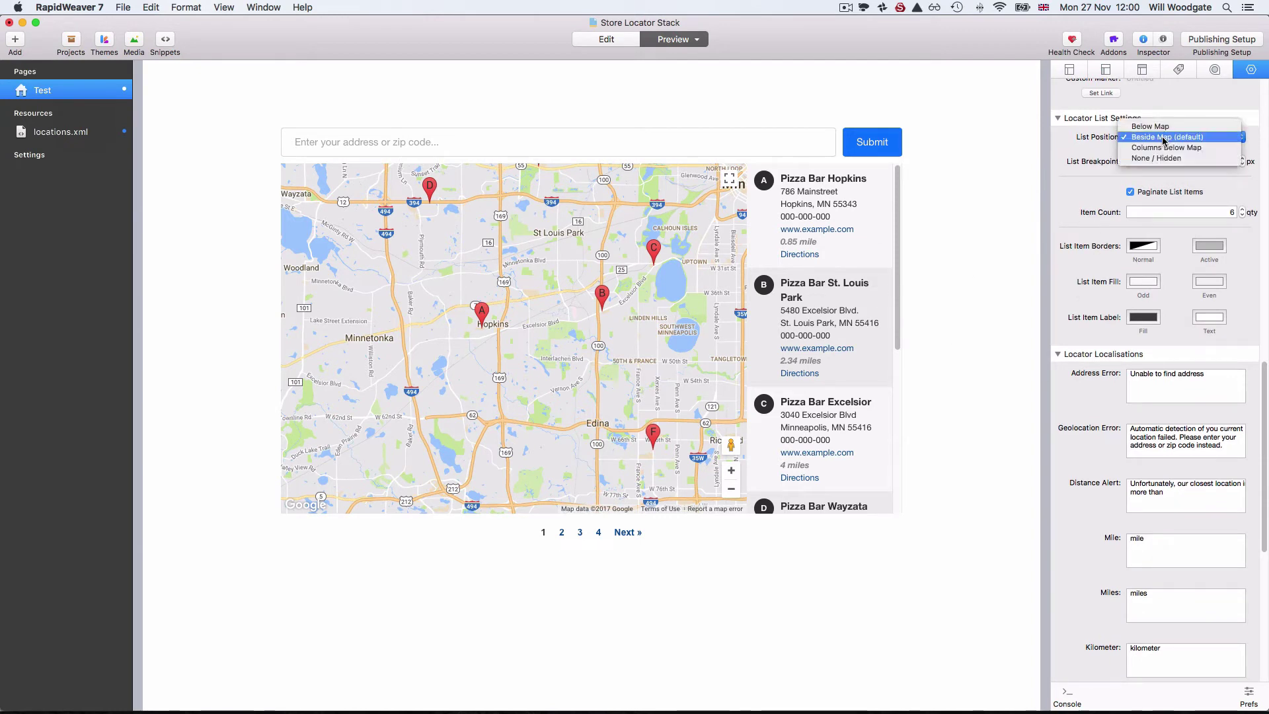
left_click(1162, 126)
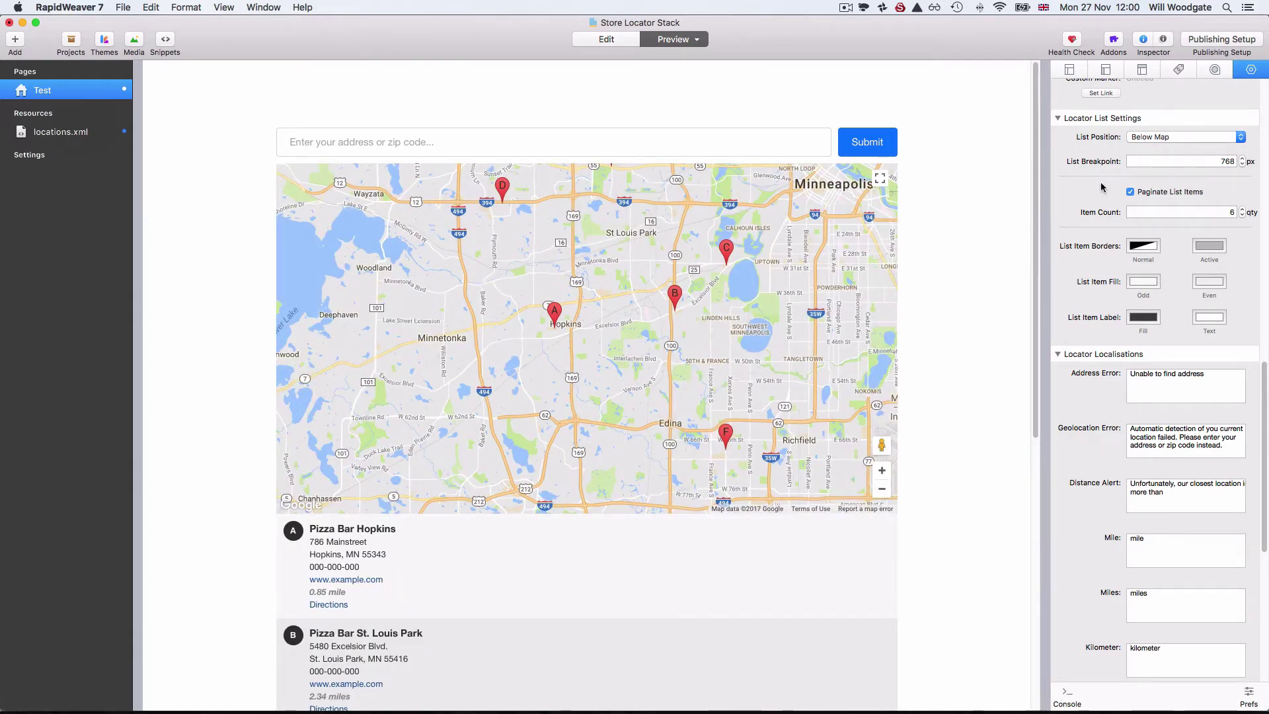
scroll(970, 400, "down", 3)
scroll(969, 399, "down", 3)
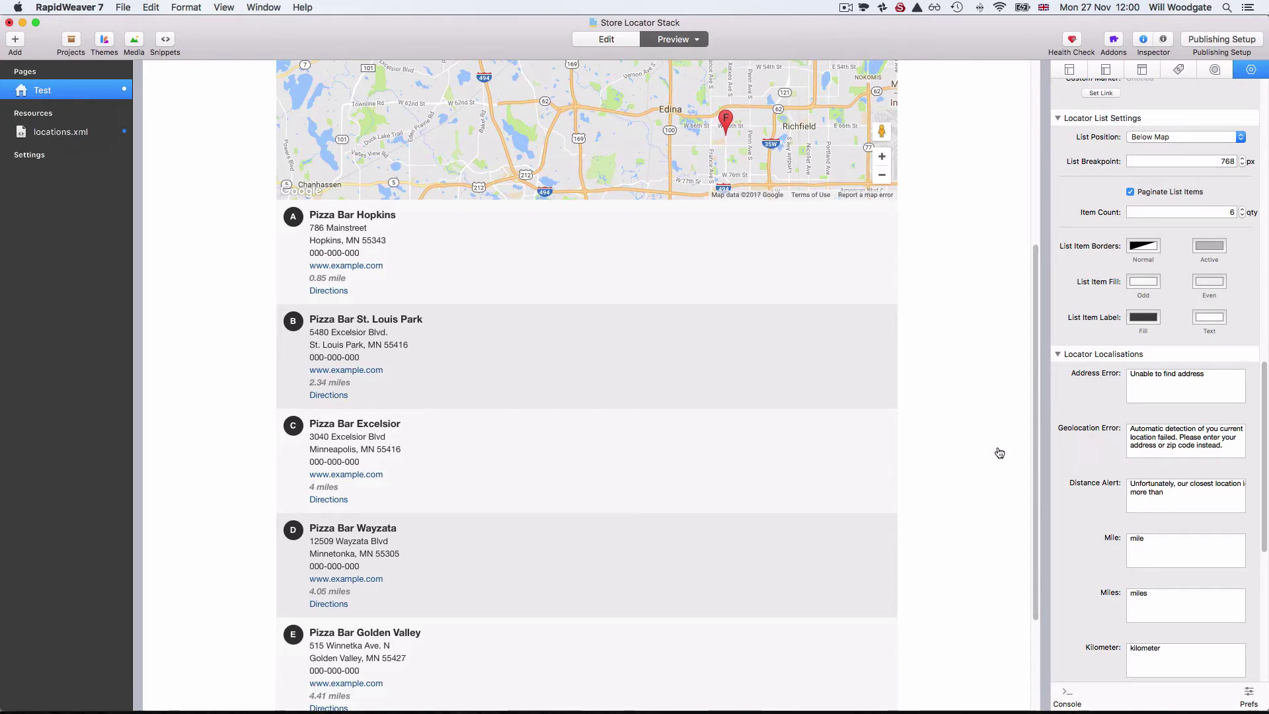
scroll(999, 454, "up", 6)
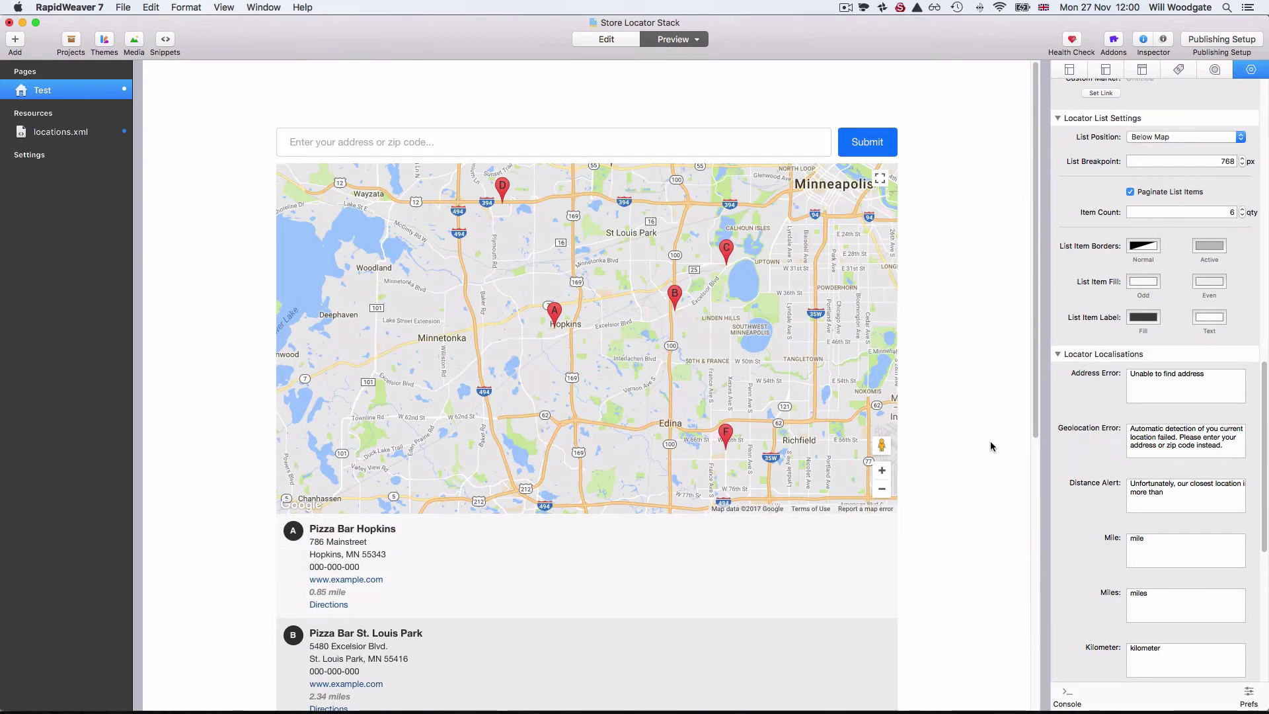
Set the Locator list position to Columns Below Map and check the column layout in the preview.
left_click(1172, 137)
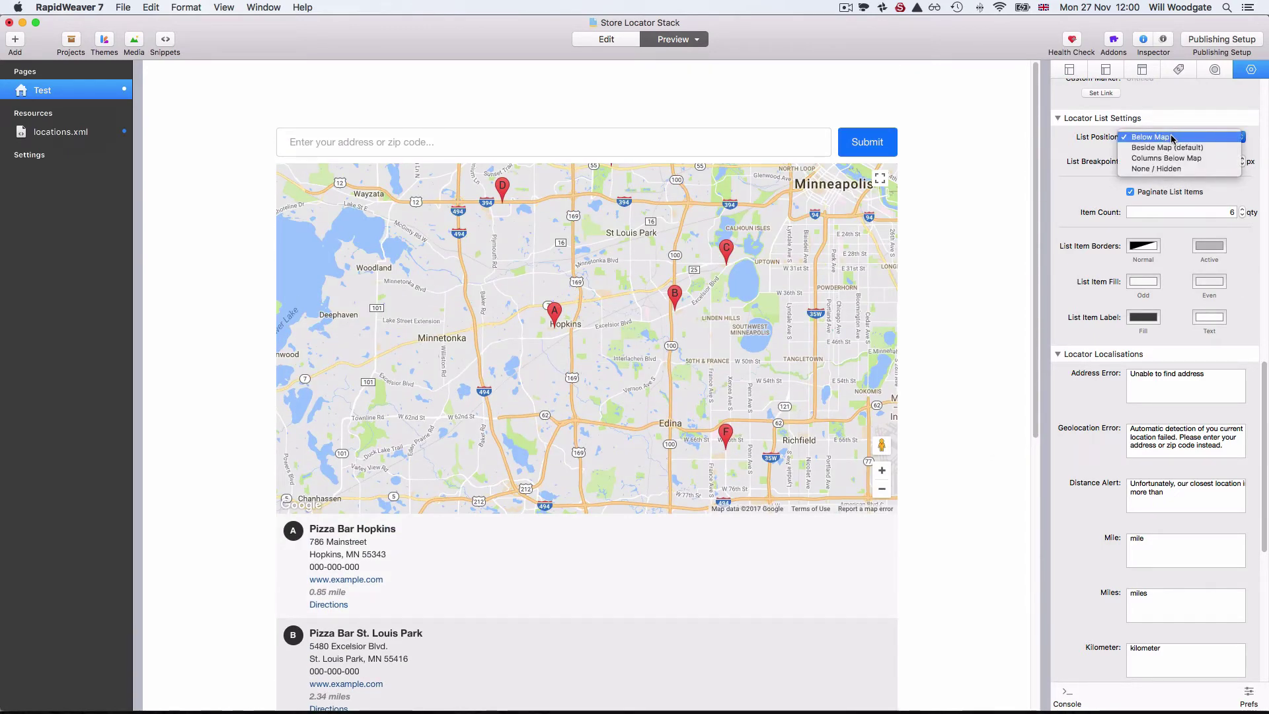
left_click(1172, 158)
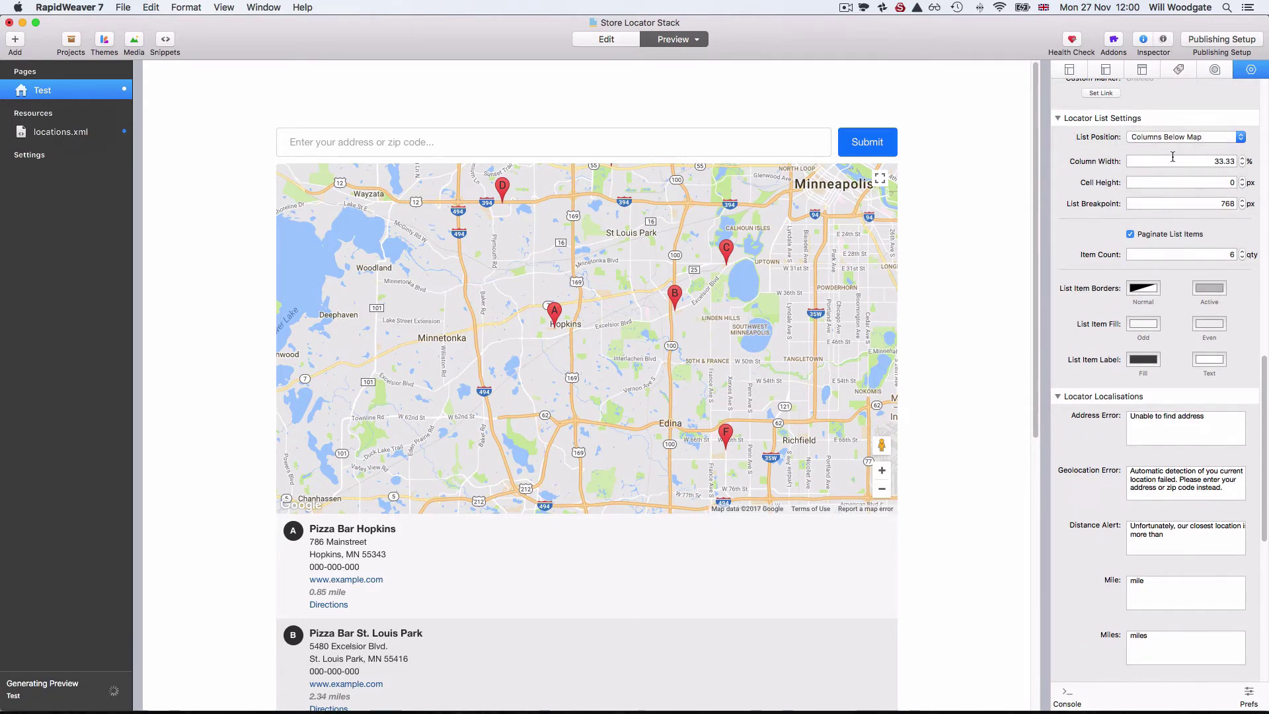
scroll(965, 272, "down", 2)
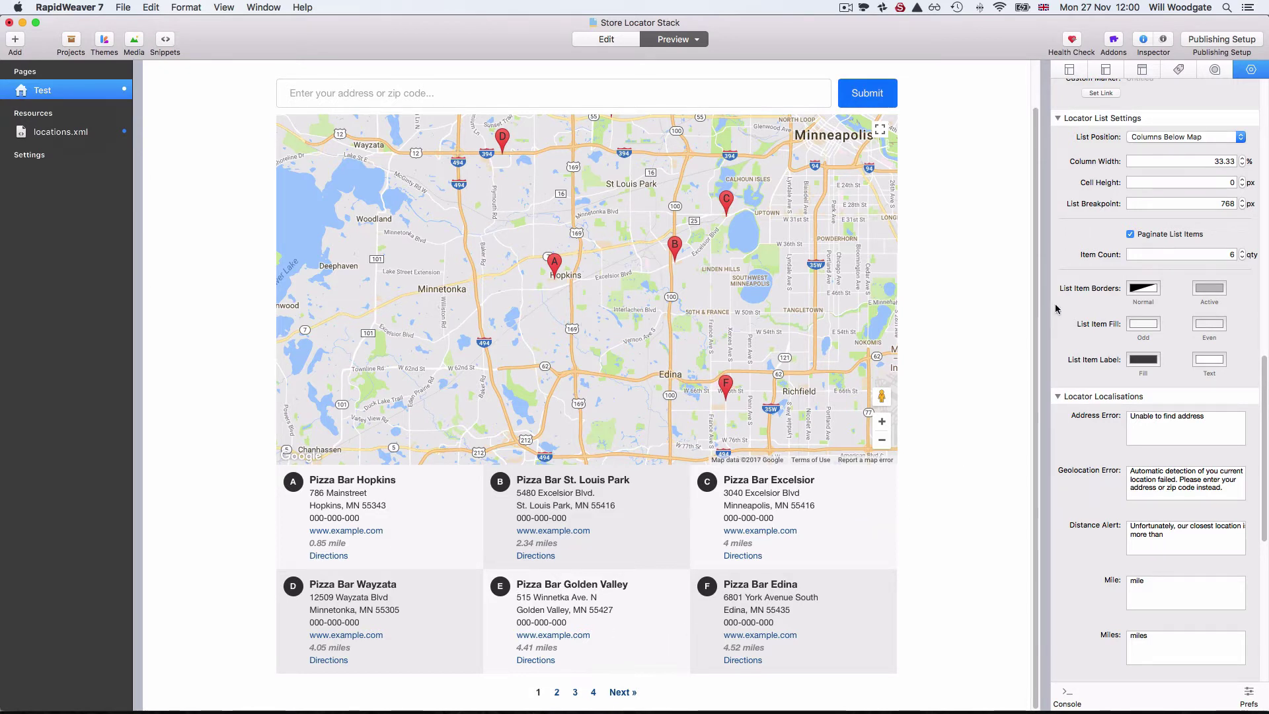
Check the List Breakpoint setting by narrowing the preview below 768 px and looking through the location list.
left_click(1187, 201)
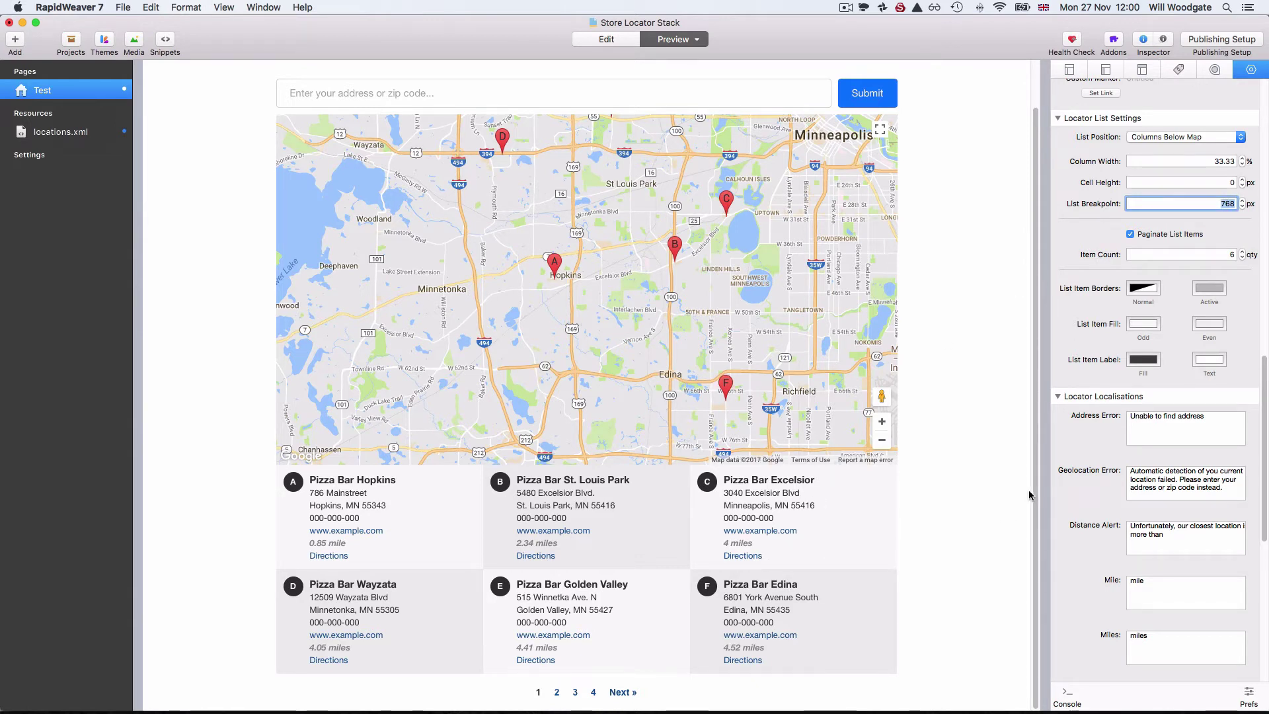
left_click_drag(1039, 489, 753, 477)
scroll(688, 549, "down", 2)
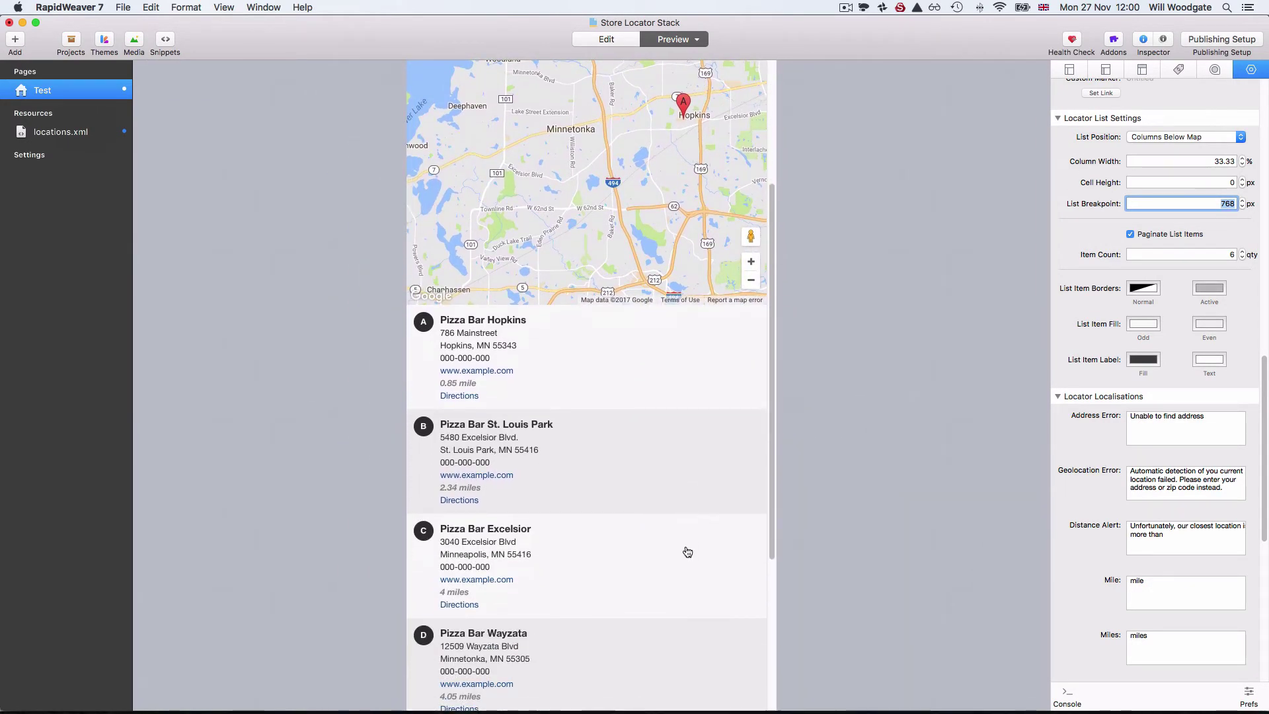
scroll(684, 547, "down", 10)
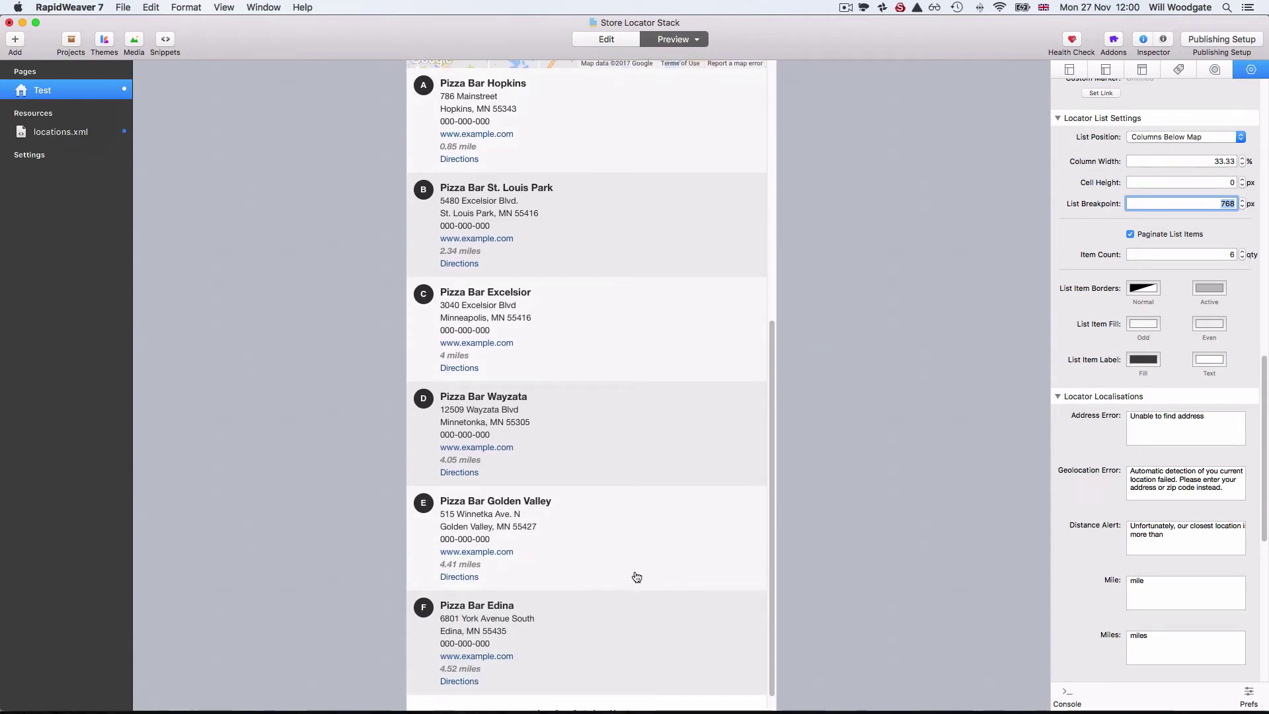
Widen the preview back to full width and read through the Locator Localisations and the other Locator list and map settings.
scroll(633, 575, "down", 2)
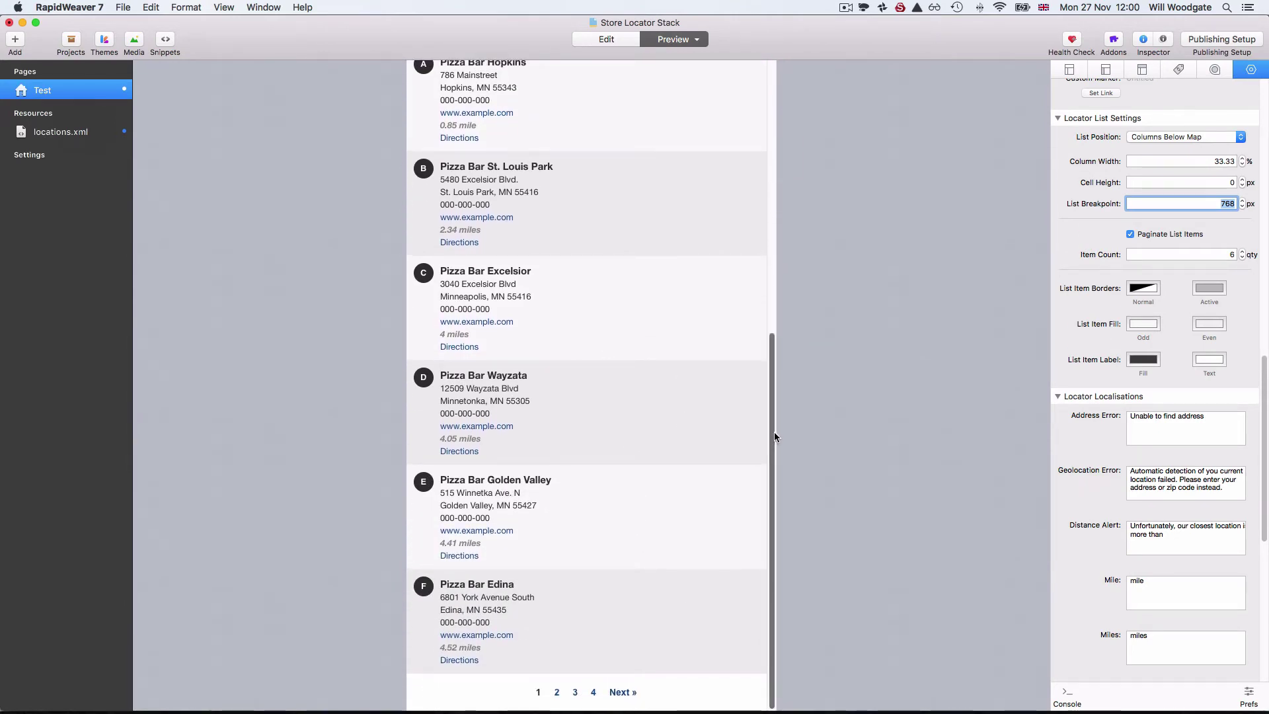
left_click_drag(777, 432, 1031, 431)
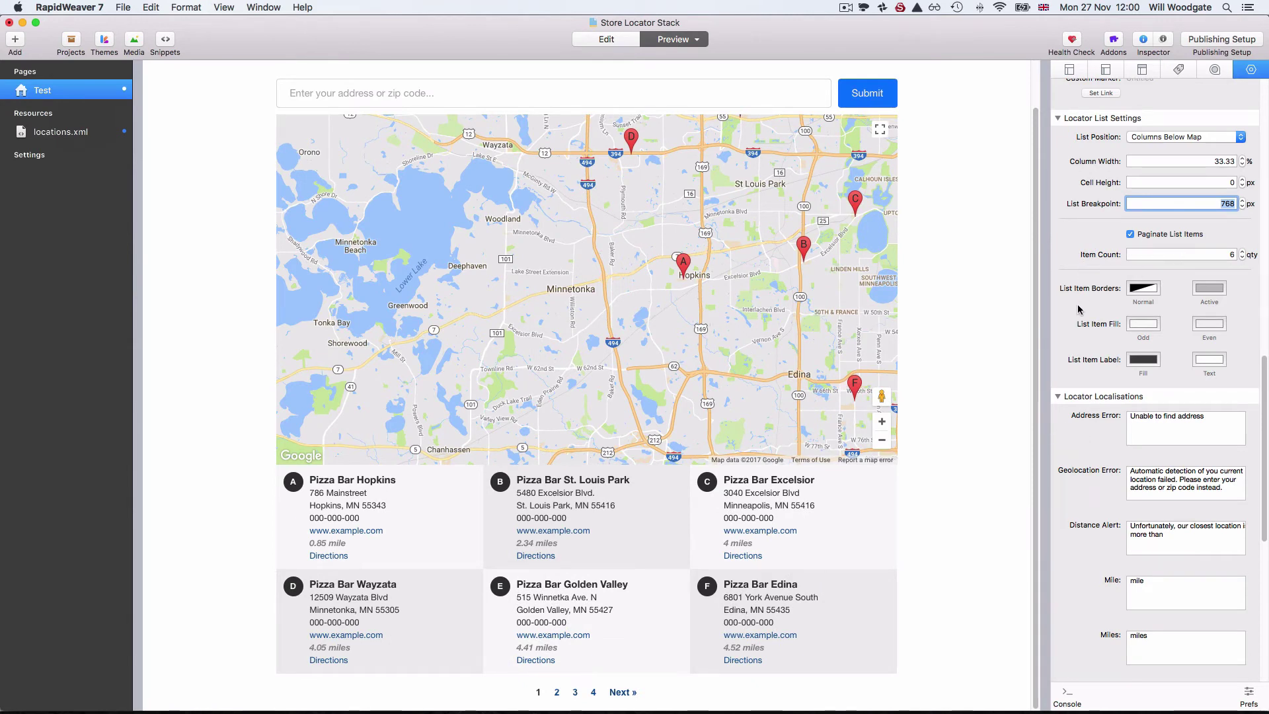
scroll(1074, 307, "down", 3)
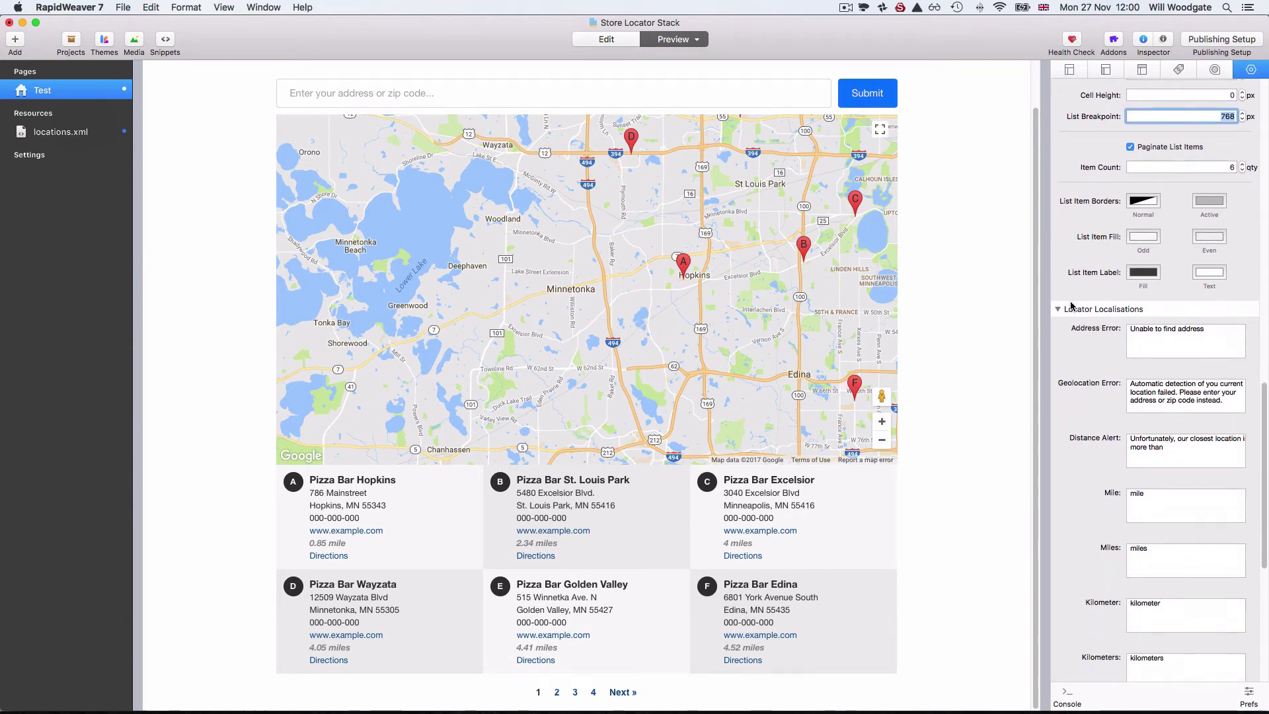
scroll(1073, 353, "down", 4)
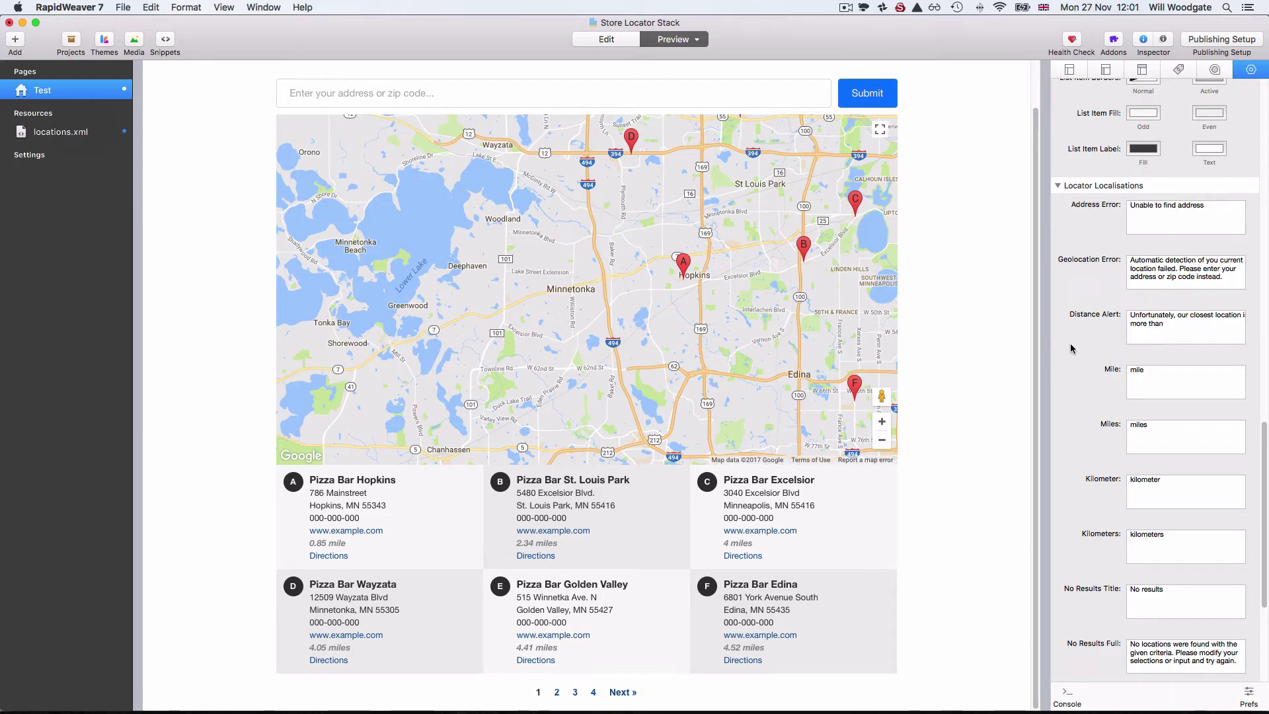
scroll(1072, 348, "down", 4)
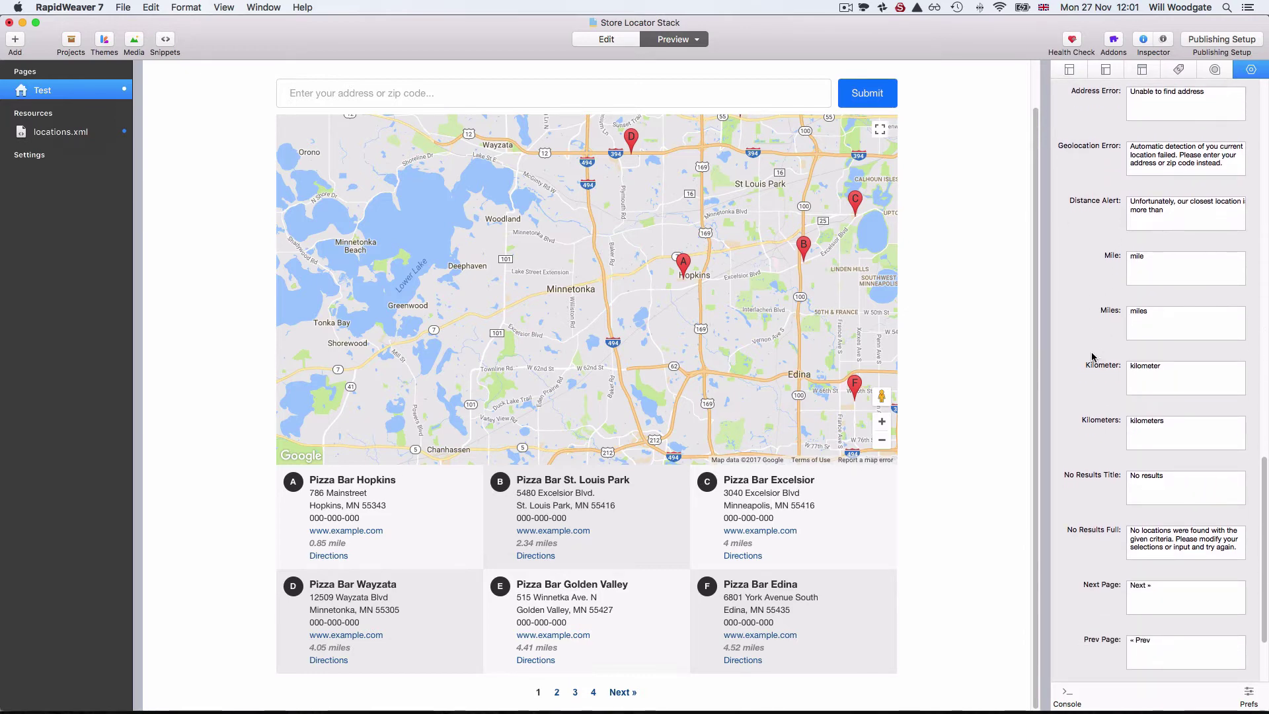
scroll(1078, 337, "up", 15)
scroll(1074, 329, "up", 1)
scroll(1078, 414, "up", 8)
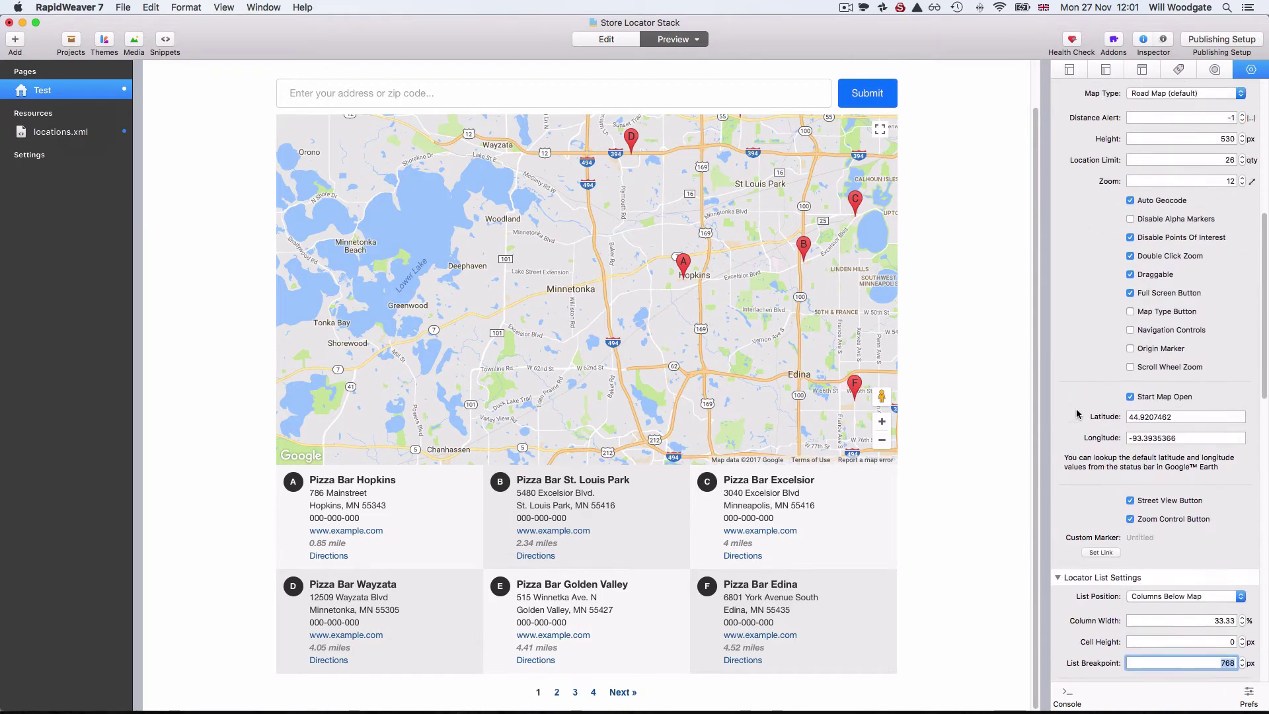
scroll(1078, 413, "up", 4)
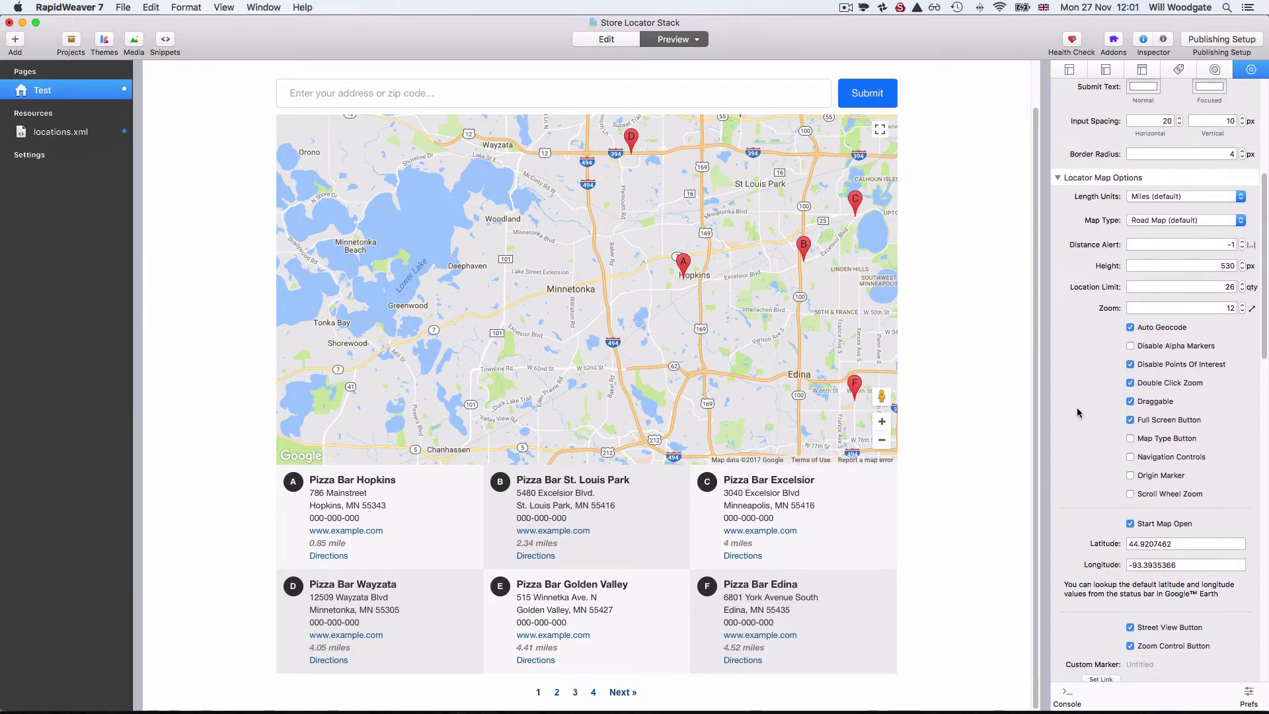
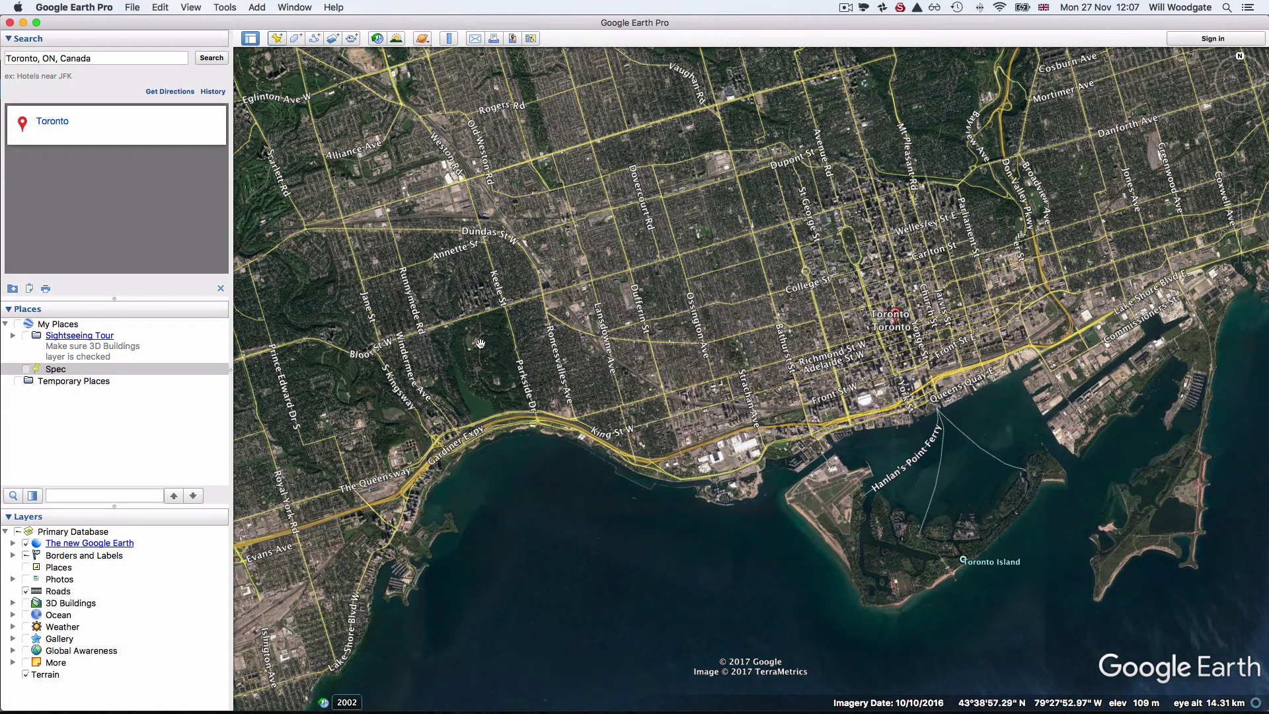
In Google Earth Pro, zoom in on the High Park sports fields in Toronto and add a folder named My Places.
scroll(478, 344, "up", 5)
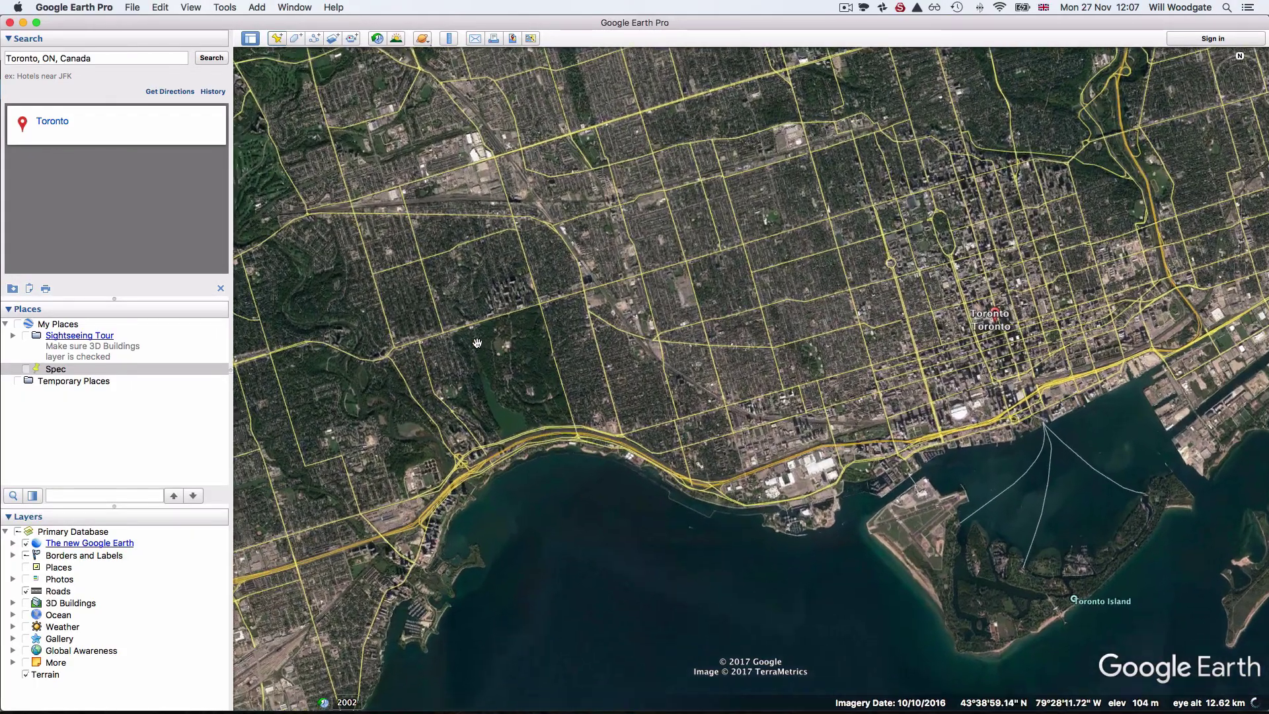
scroll(648, 416, "up", 5)
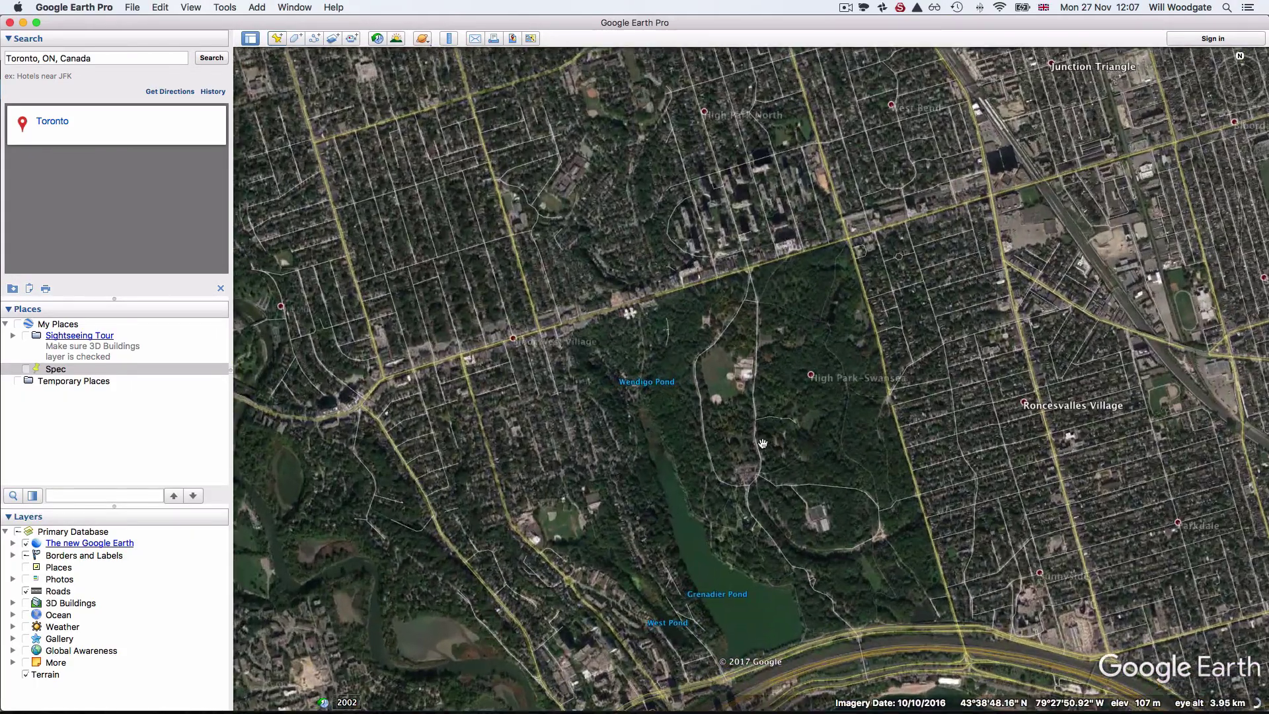
scroll(638, 286, "up", 4)
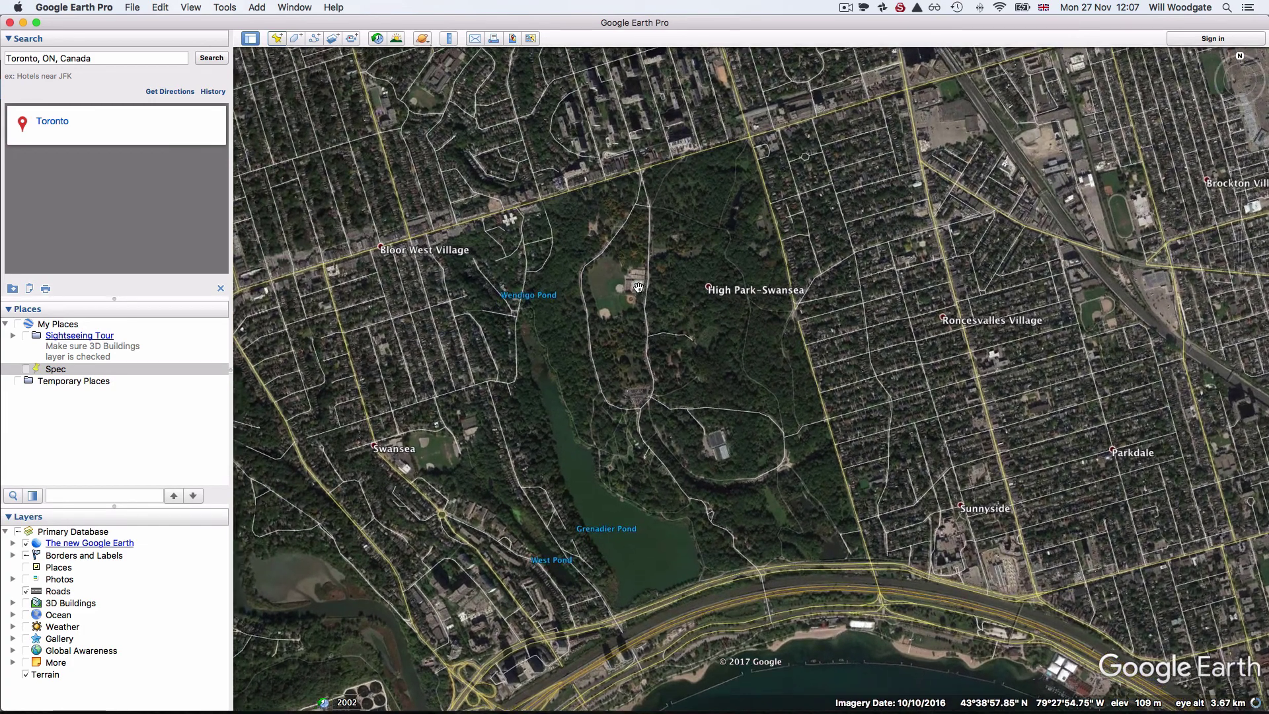
scroll(704, 411, "up", 4)
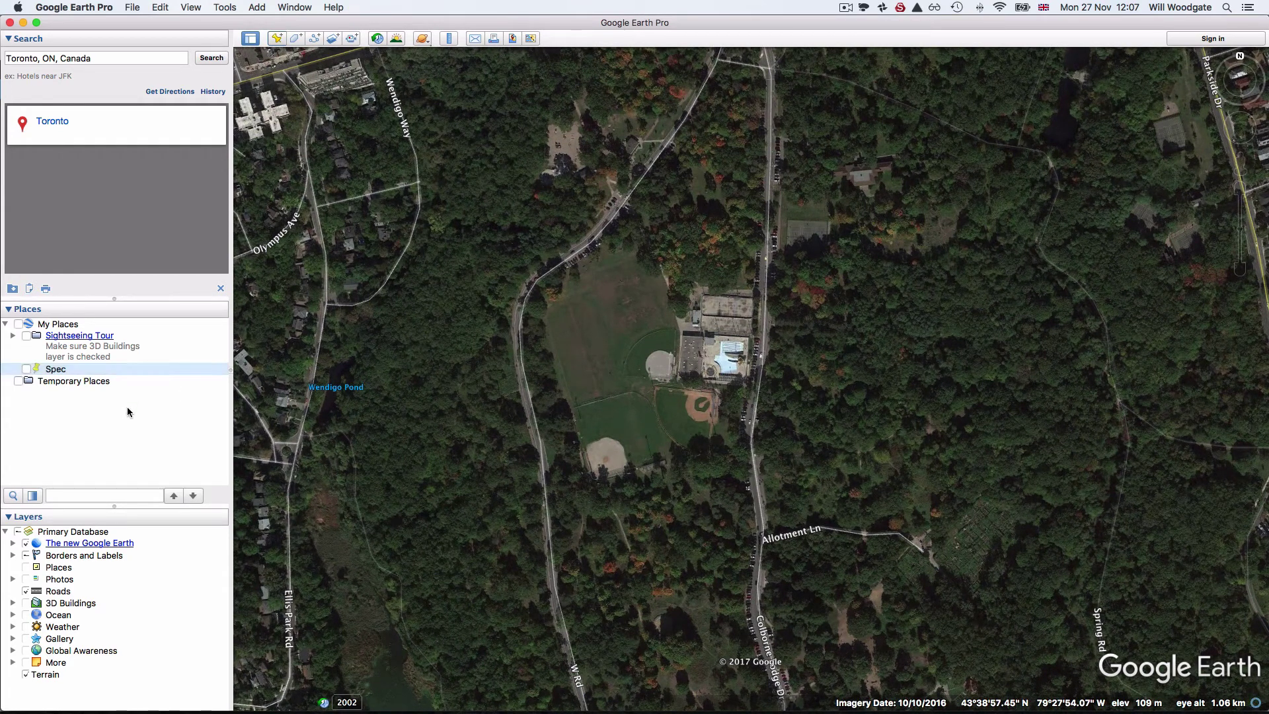
right_click(73, 324)
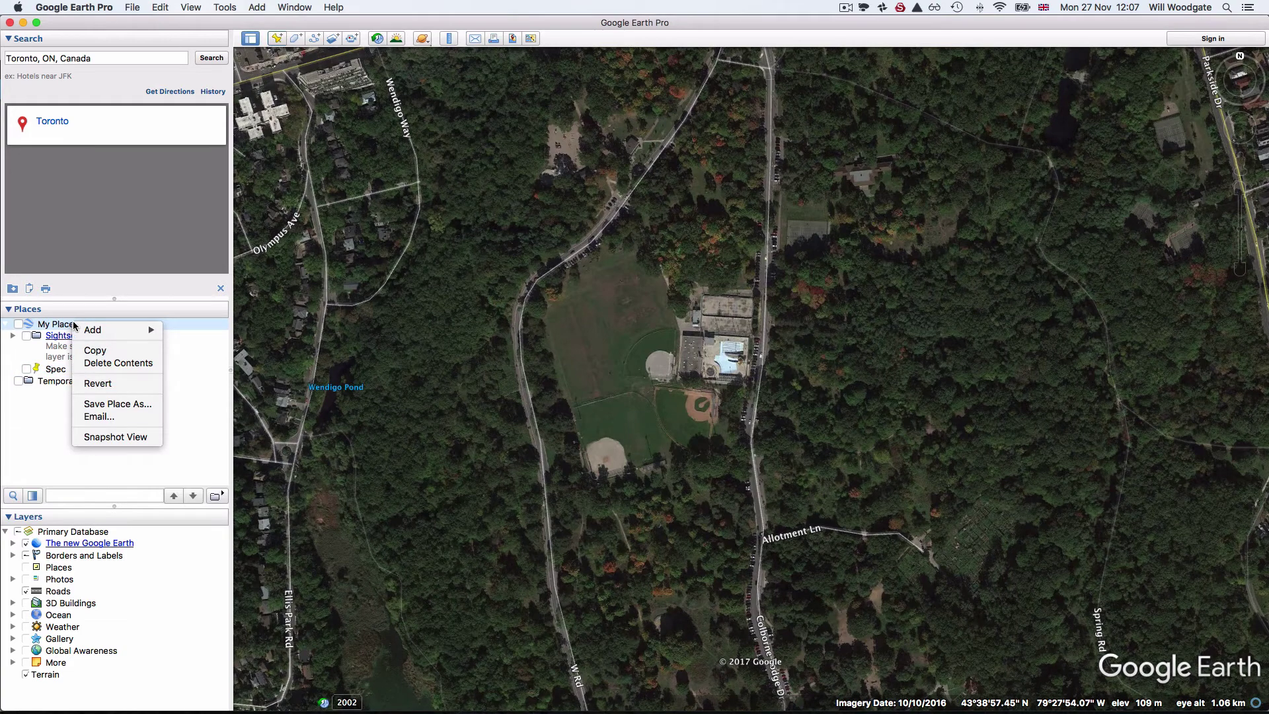
mouse_move(96, 332)
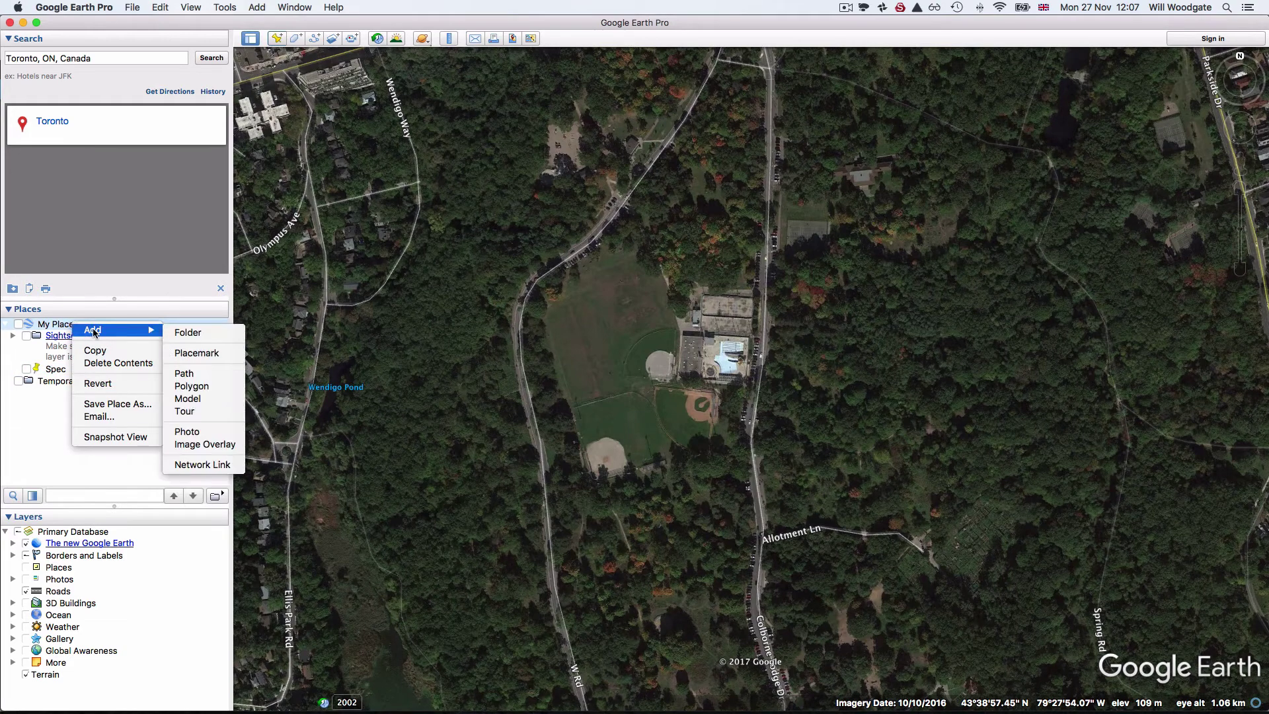
left_click(188, 334)
type("My P")
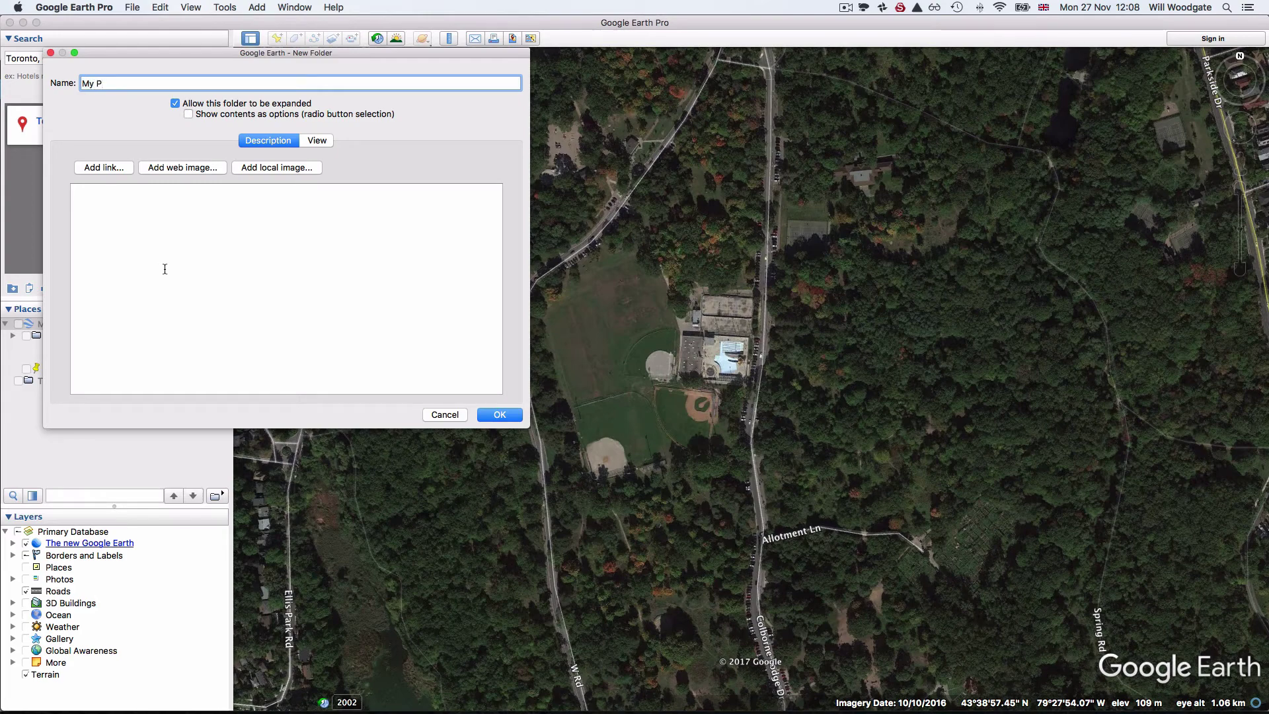
type("laces")
key("Return")
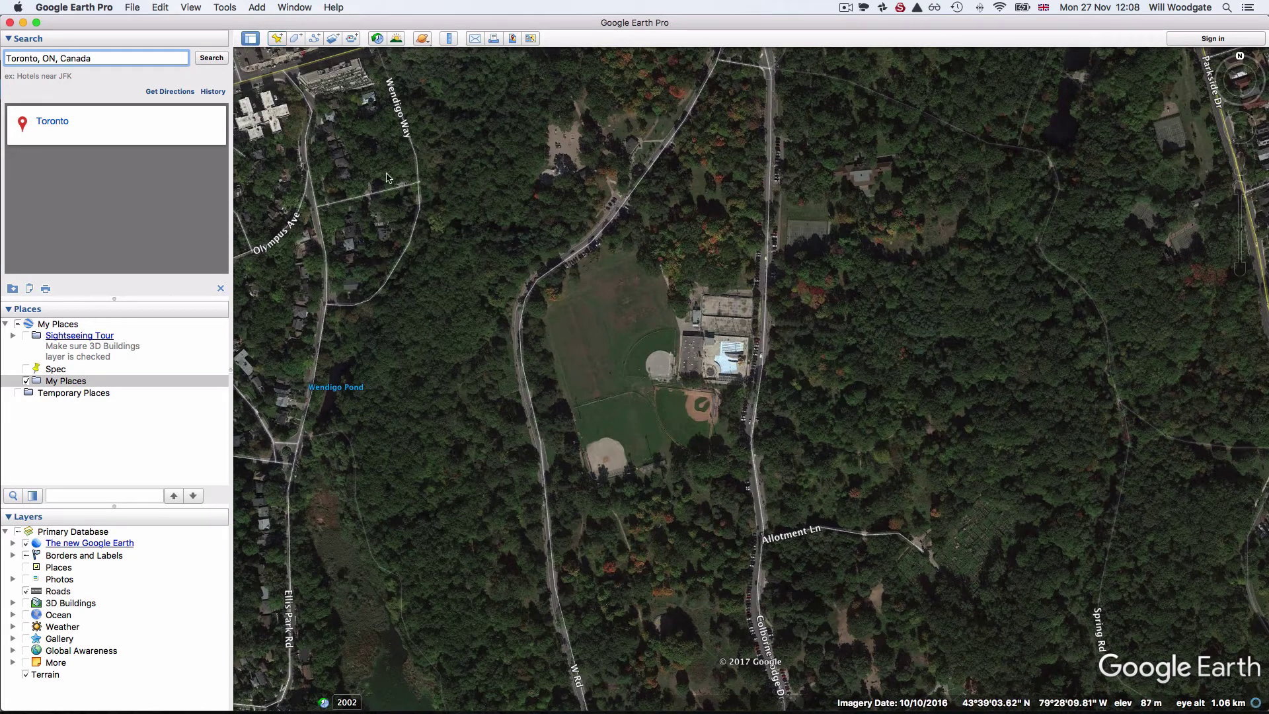
Add a placemark named Place Of Interest to the new My Places folder, on the road beside the pool building.
left_click(221, 6)
mouse_move(257, 7)
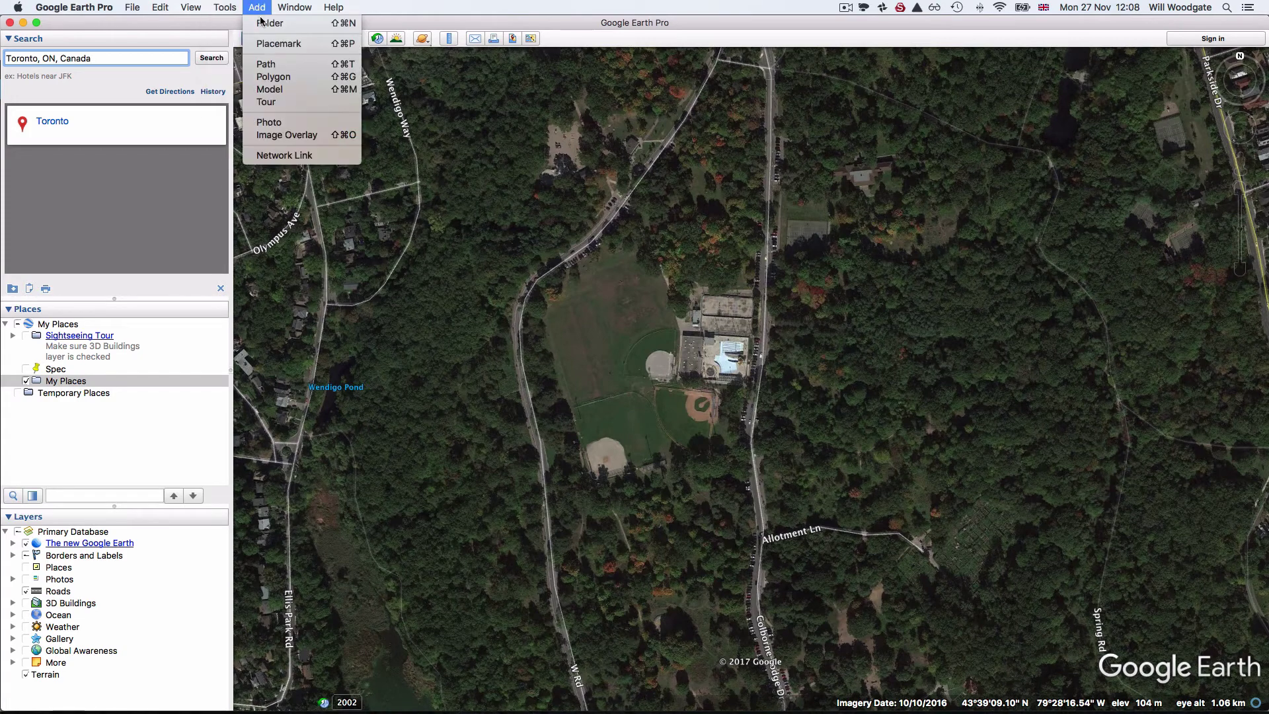
left_click(265, 44)
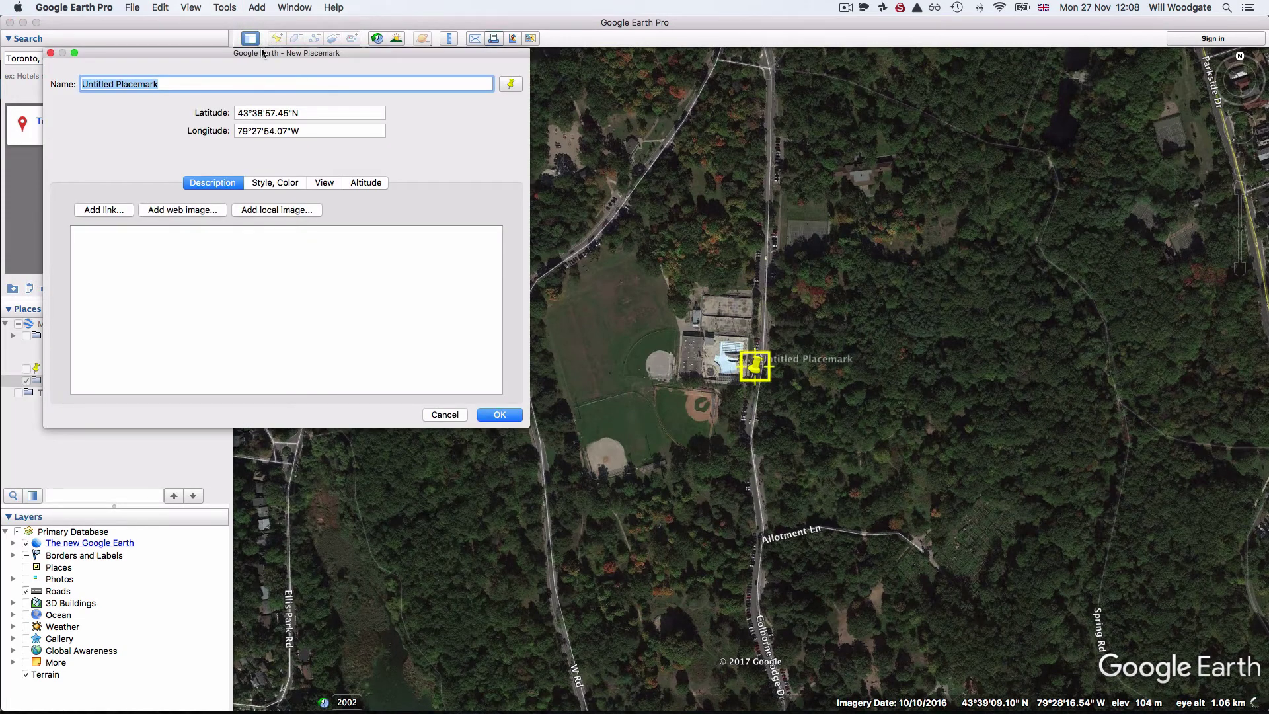
left_click_drag(229, 52, 317, 138)
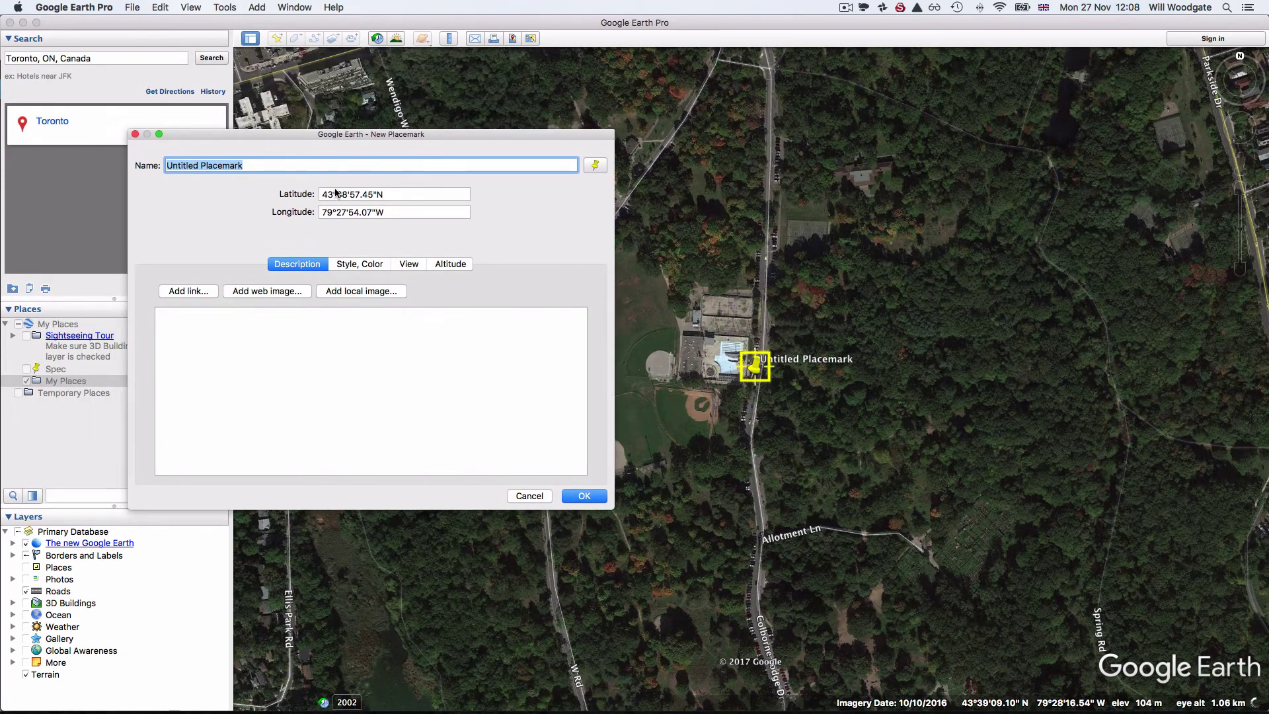
type("Place ")
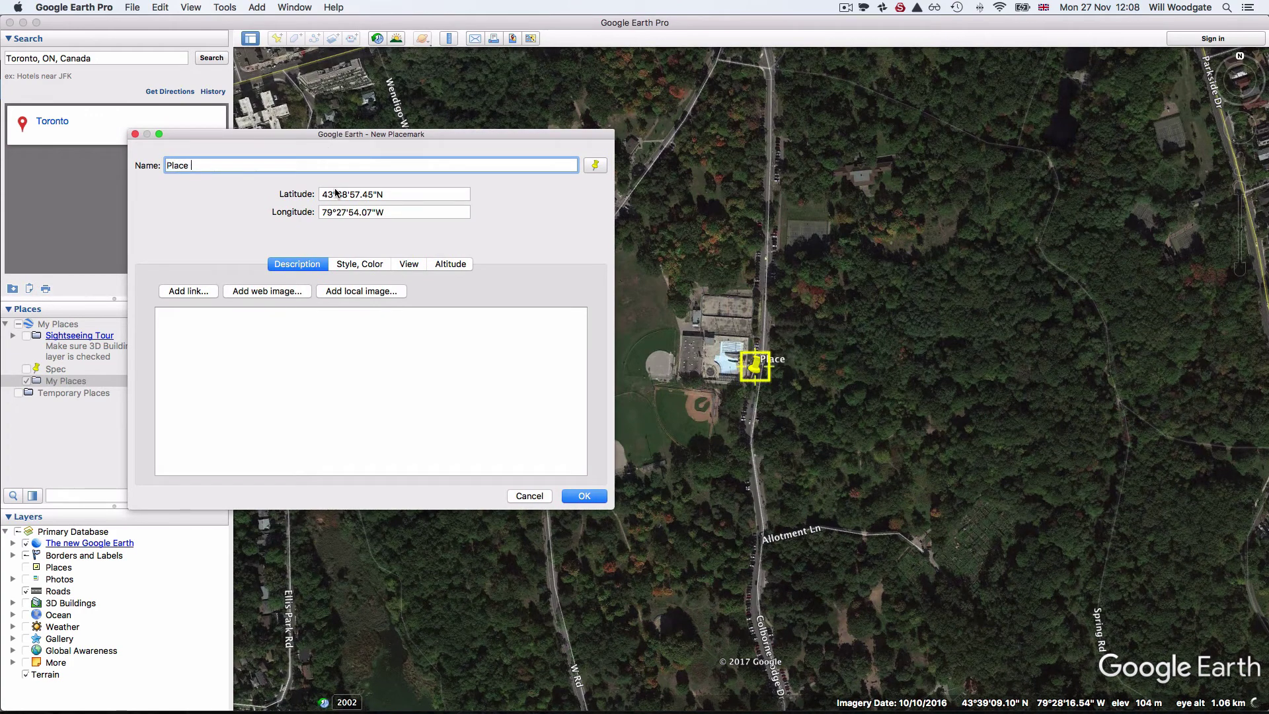
type("Of Interst")
key("BackSpace")
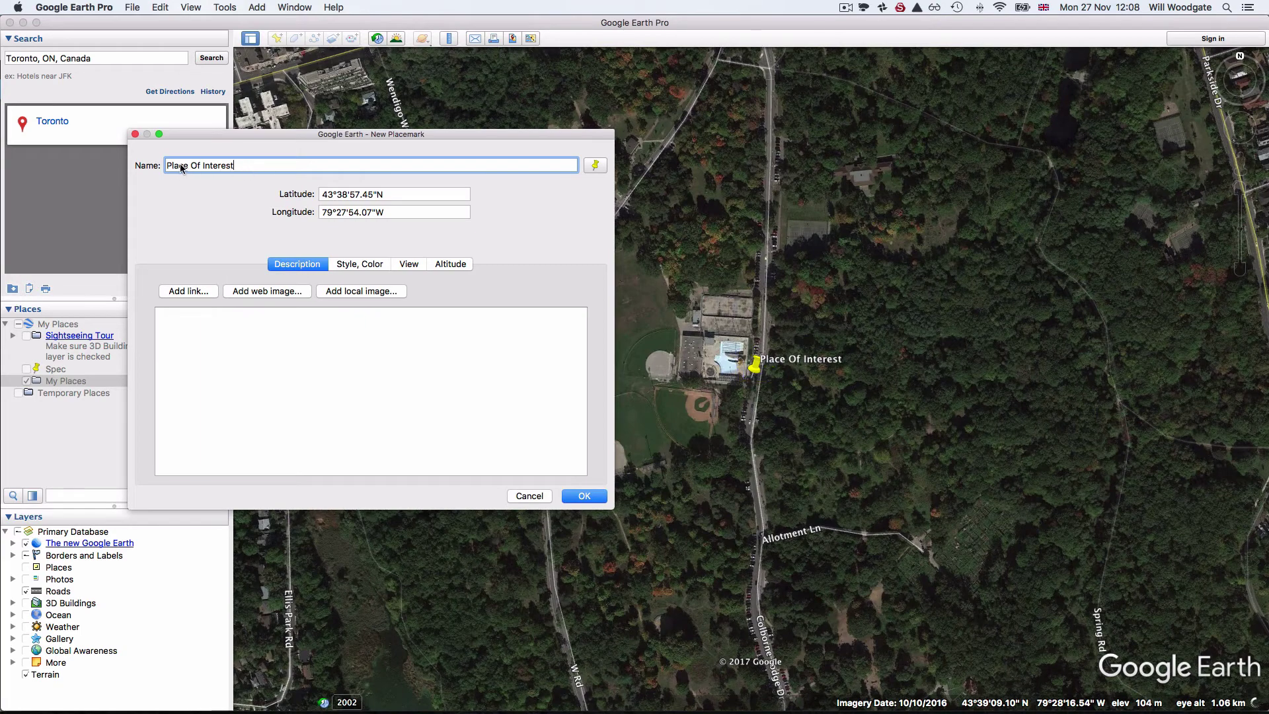
left_click(255, 334)
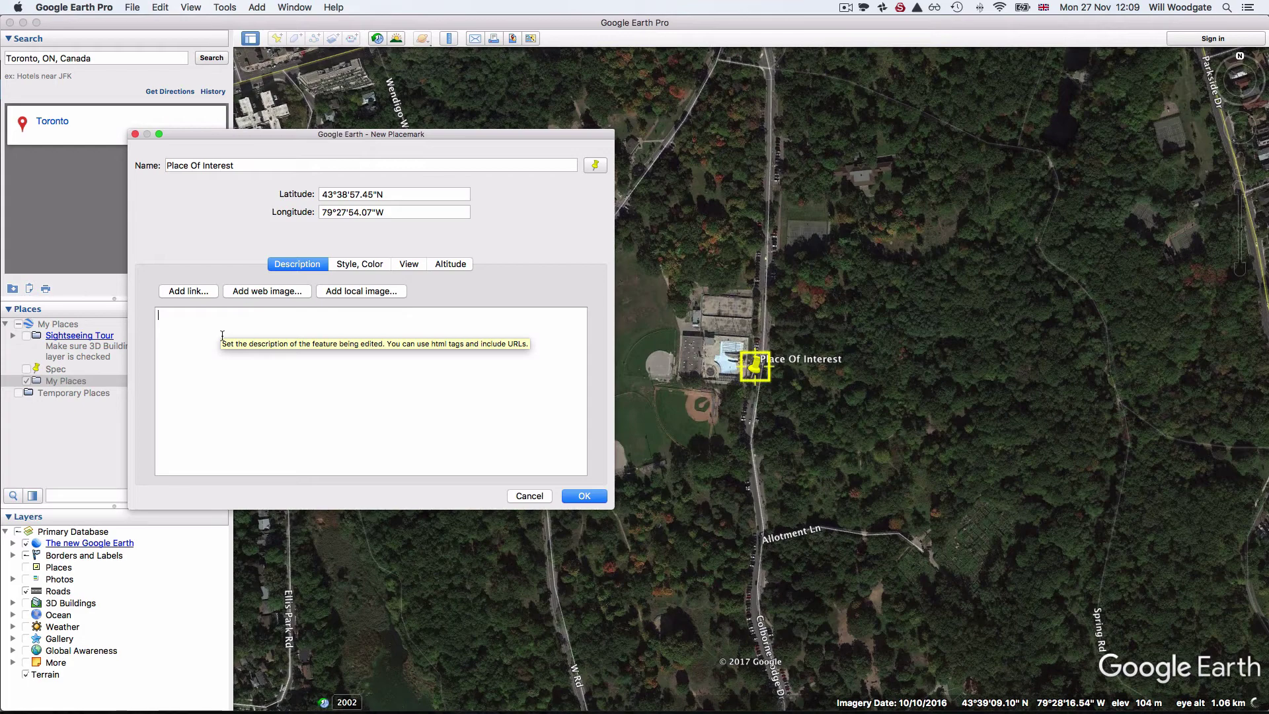
left_click(585, 498)
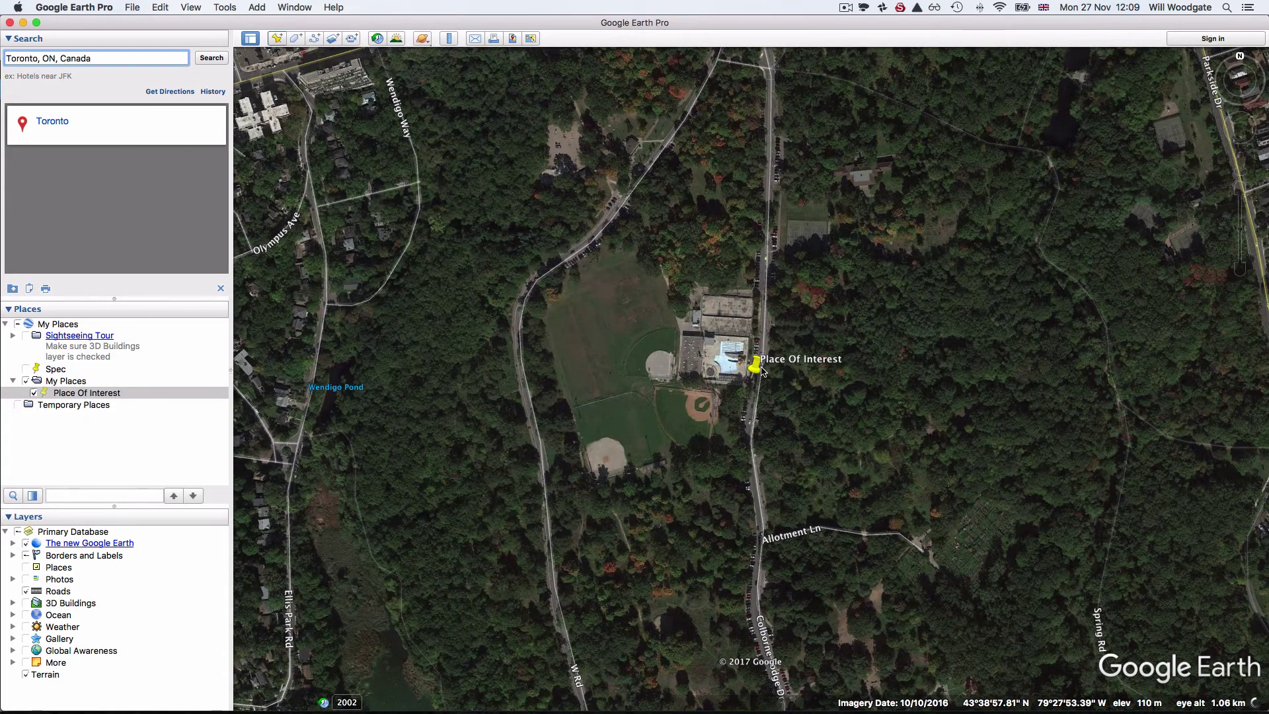
Look over the map around the Place Of Interest placemark and check its entry in the list of saved places.
left_click_drag(763, 372, 697, 336)
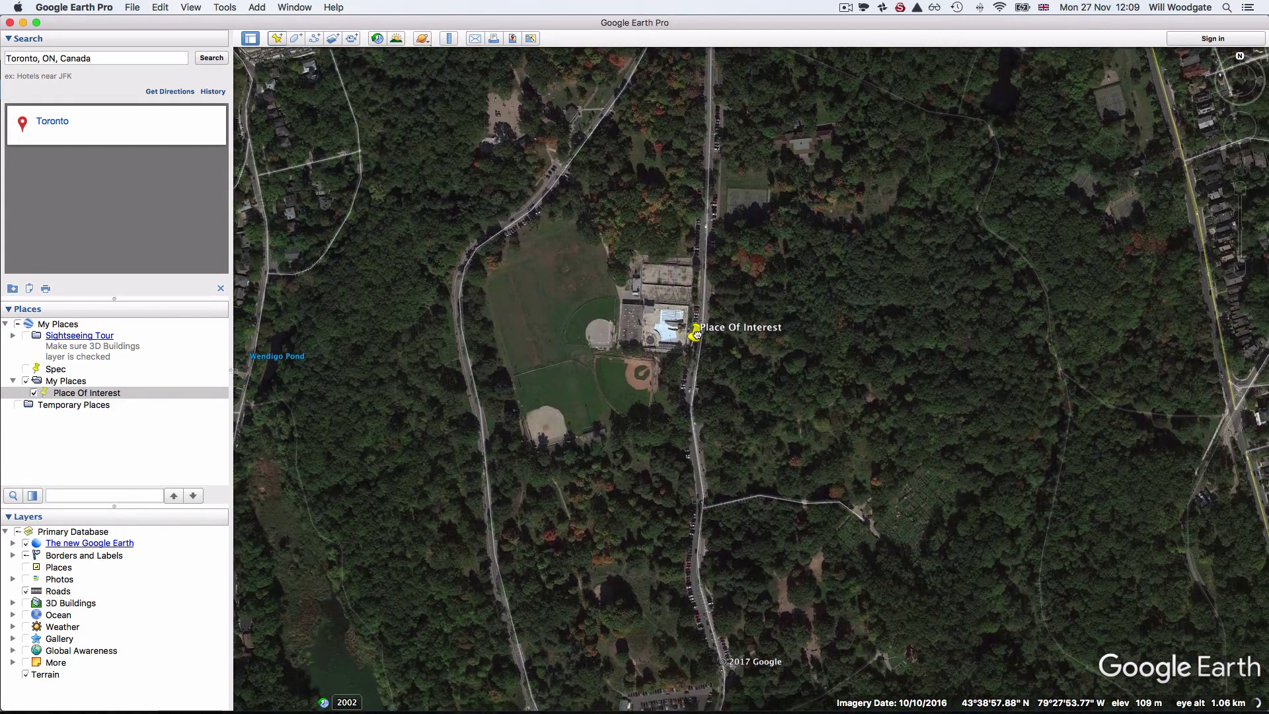
left_click_drag(646, 498, 838, 575)
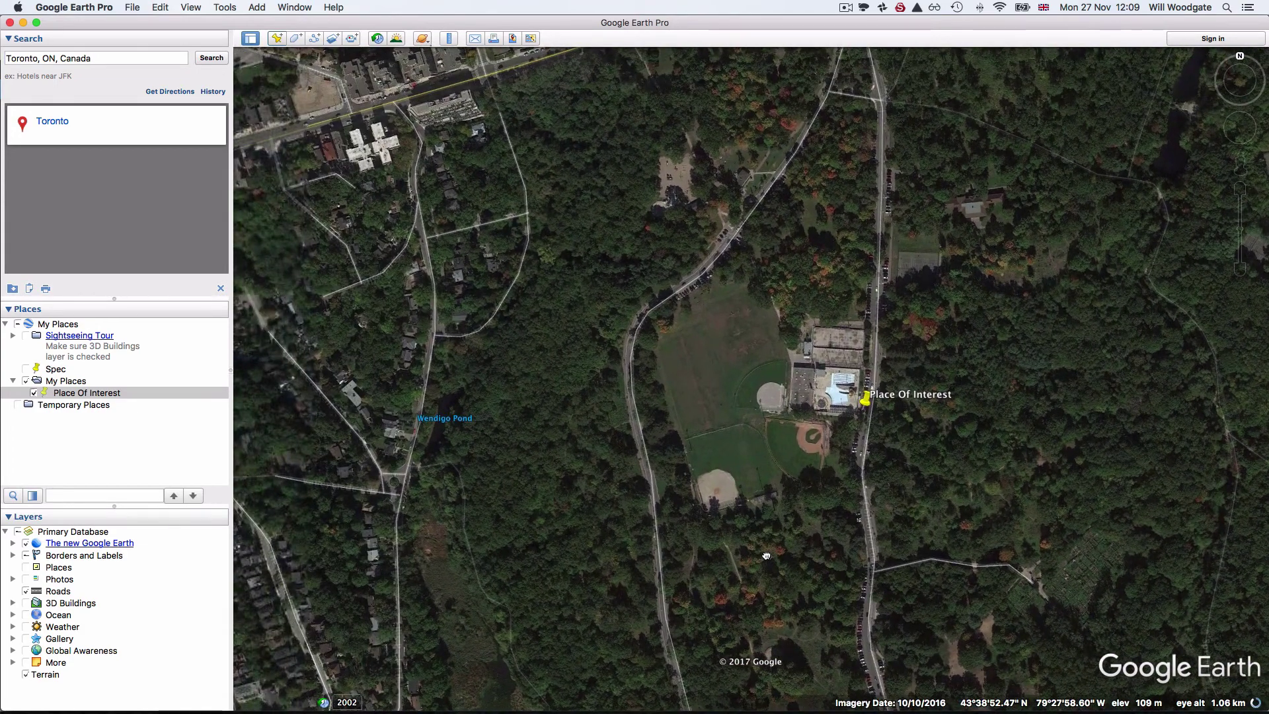
left_click(174, 395)
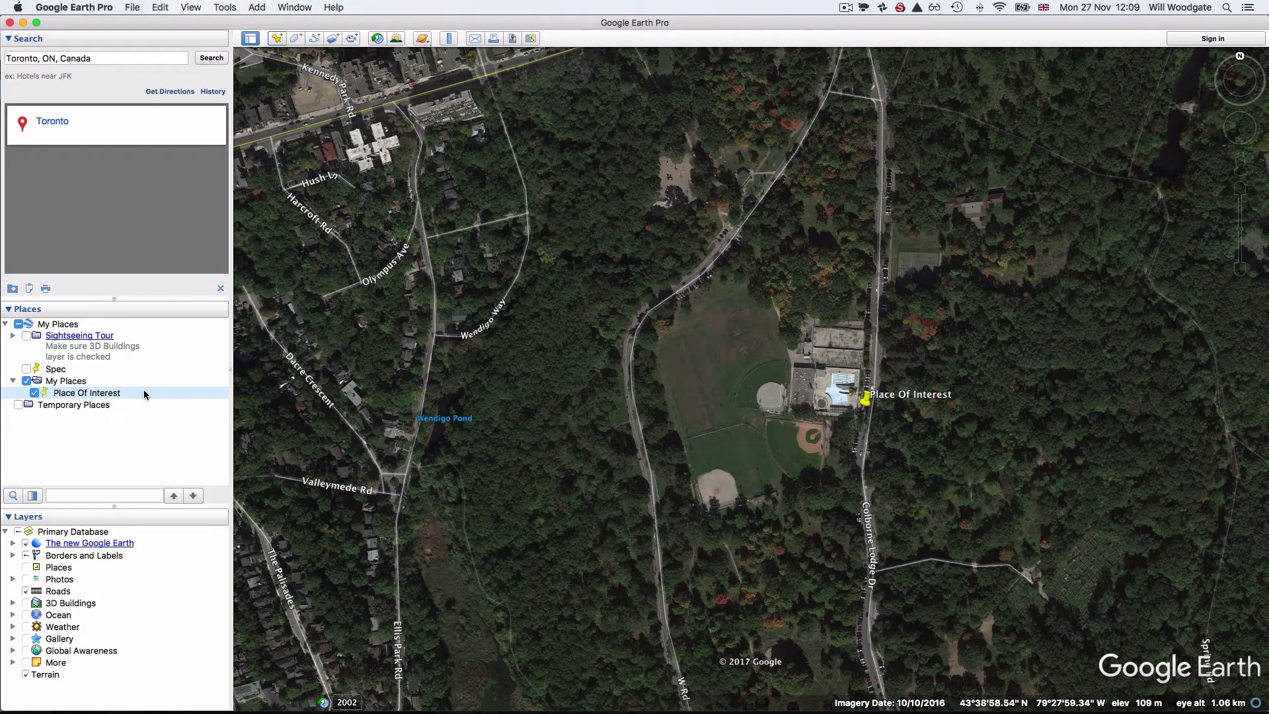
Review the Save Place As file format choices for the new My Places folder and leave without saving.
left_click(103, 383)
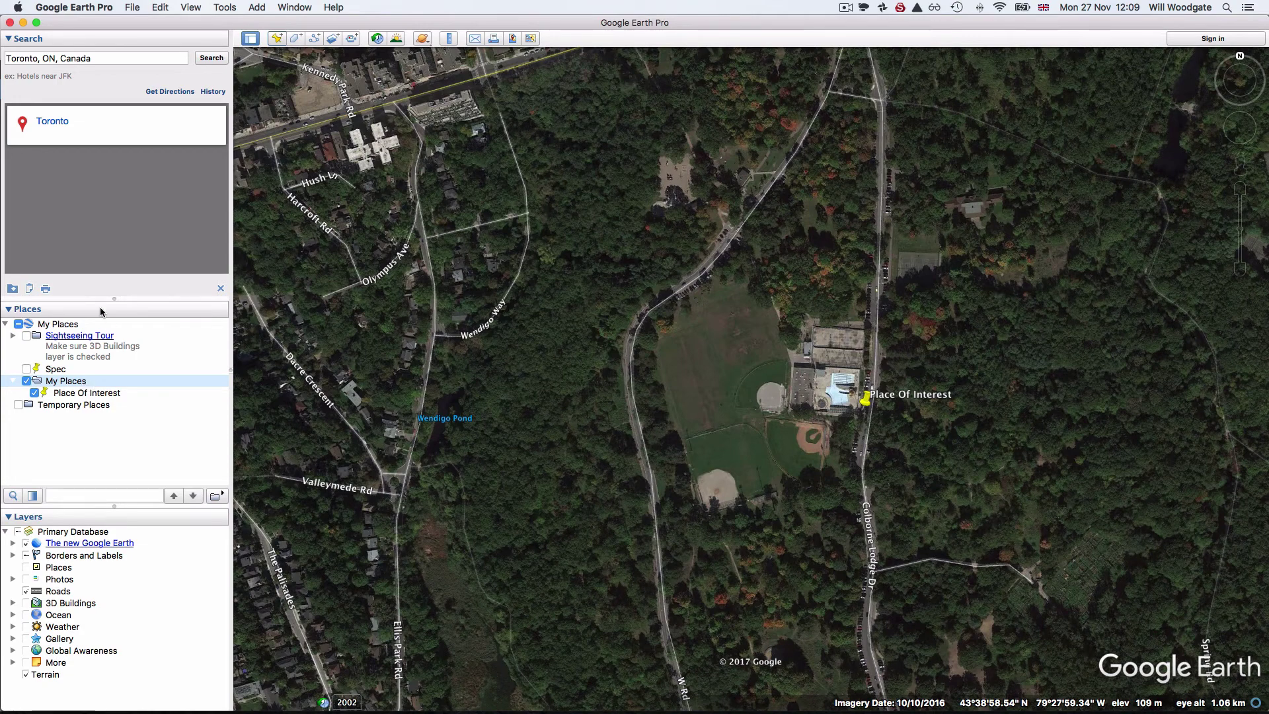
left_click(130, 8)
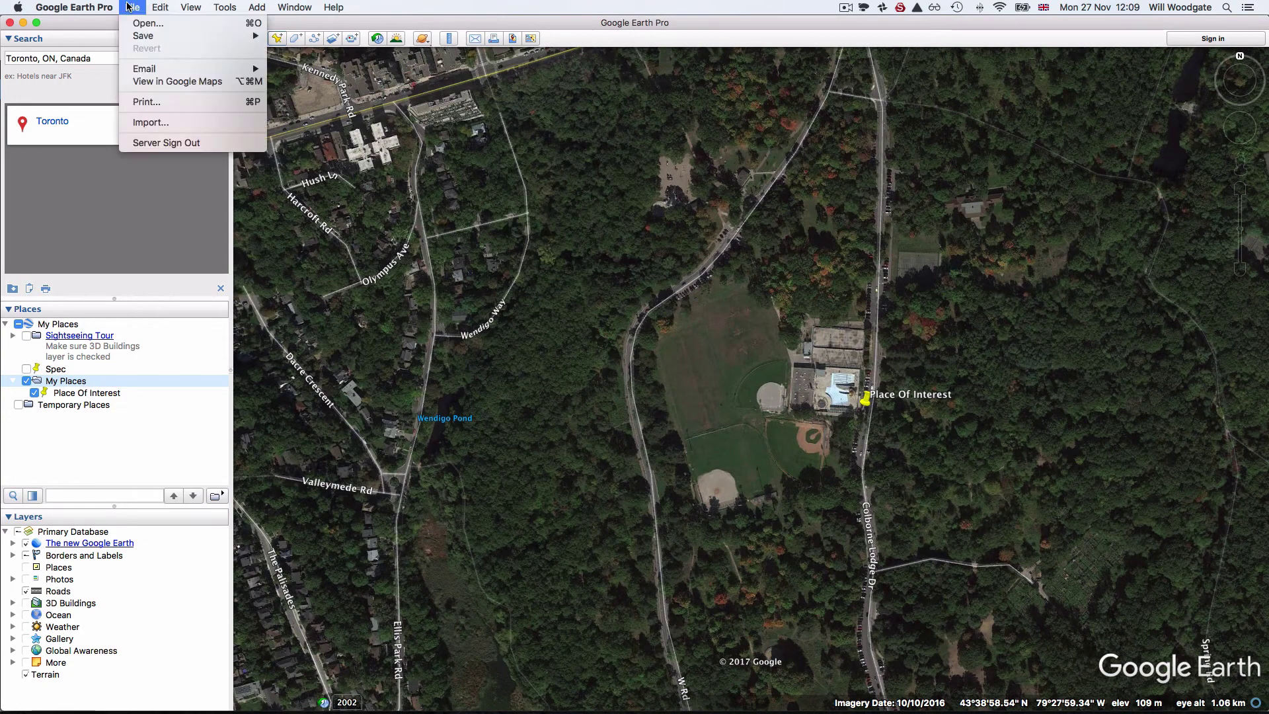
mouse_move(201, 35)
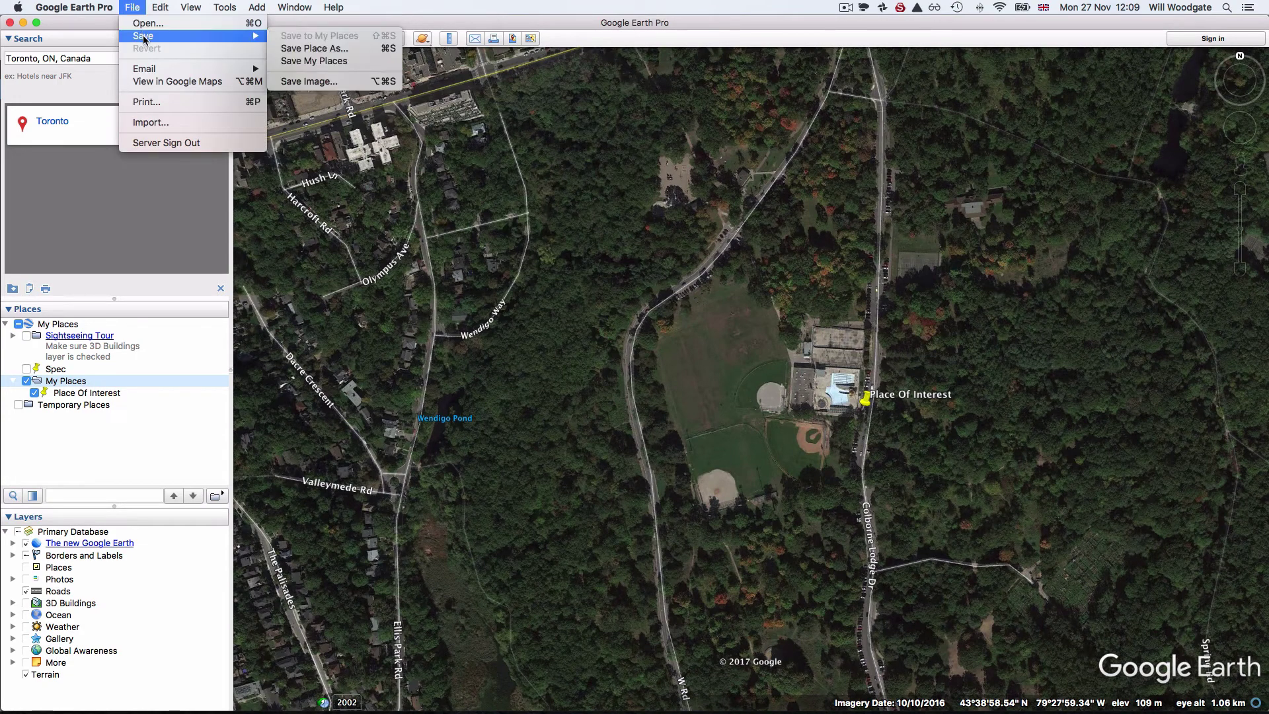
left_click(334, 52)
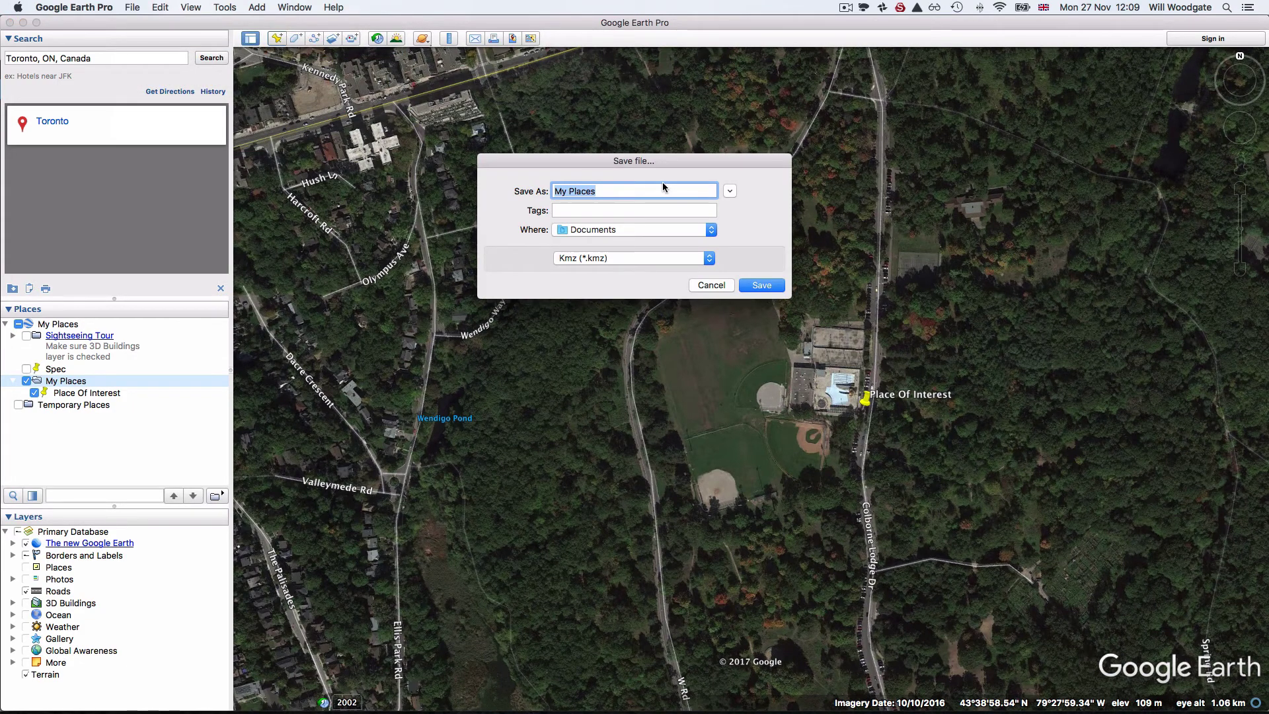
left_click(642, 257)
left_click(640, 272)
left_click(717, 286)
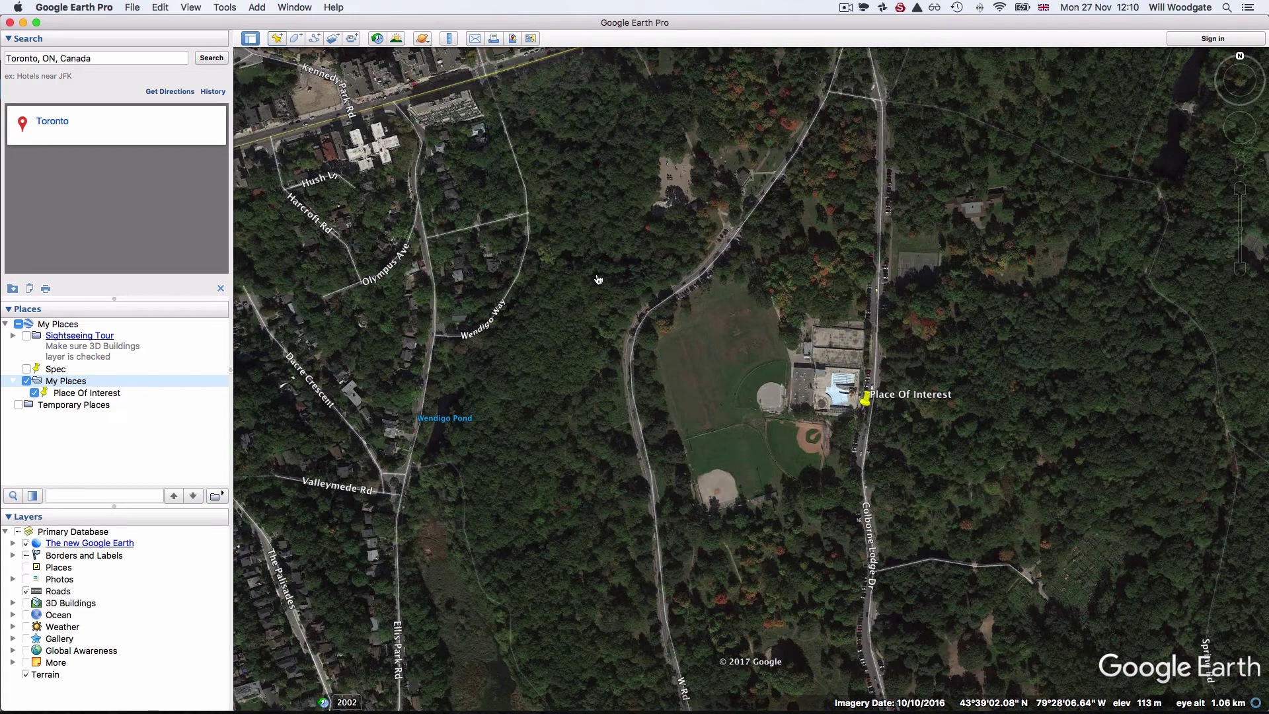
Switch to sample.xml in TextWrangler and examine the opening and closing markers tags that wrap the entries.
key("super+Tab")
key("super+Tab")
key("super+Tab")
key("super+Tab")
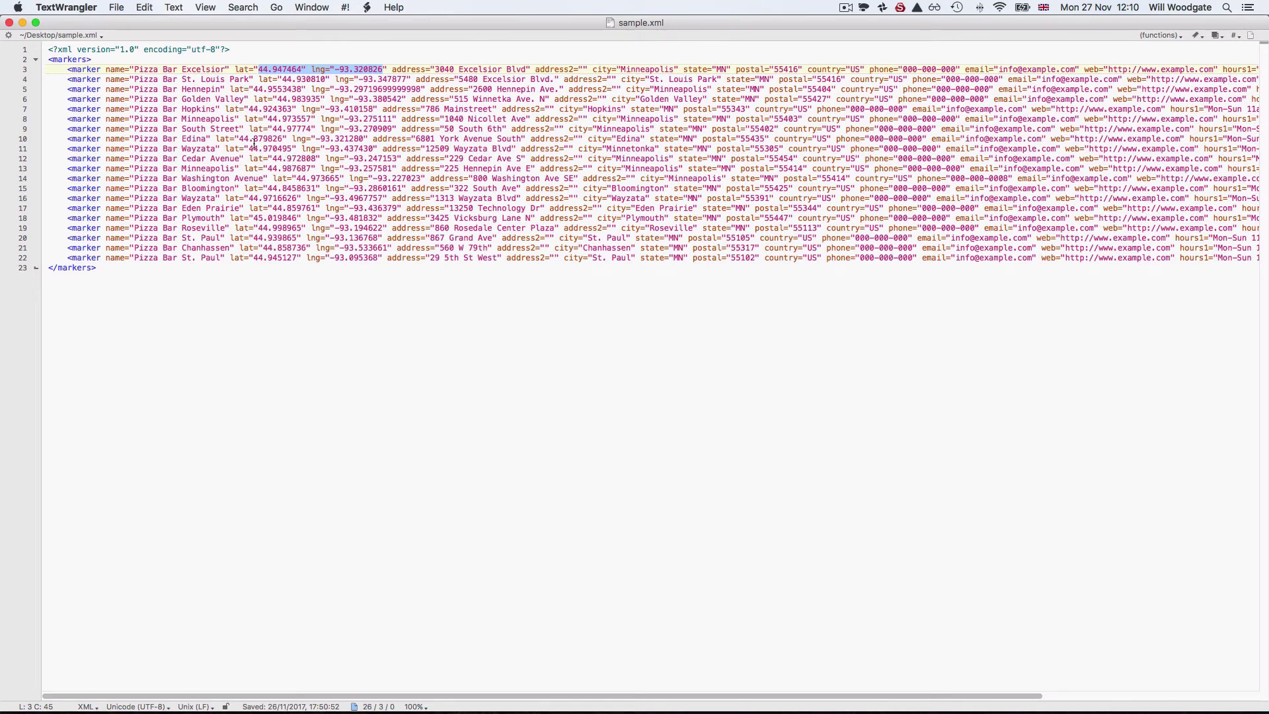
left_click_drag(243, 54, 48, 59)
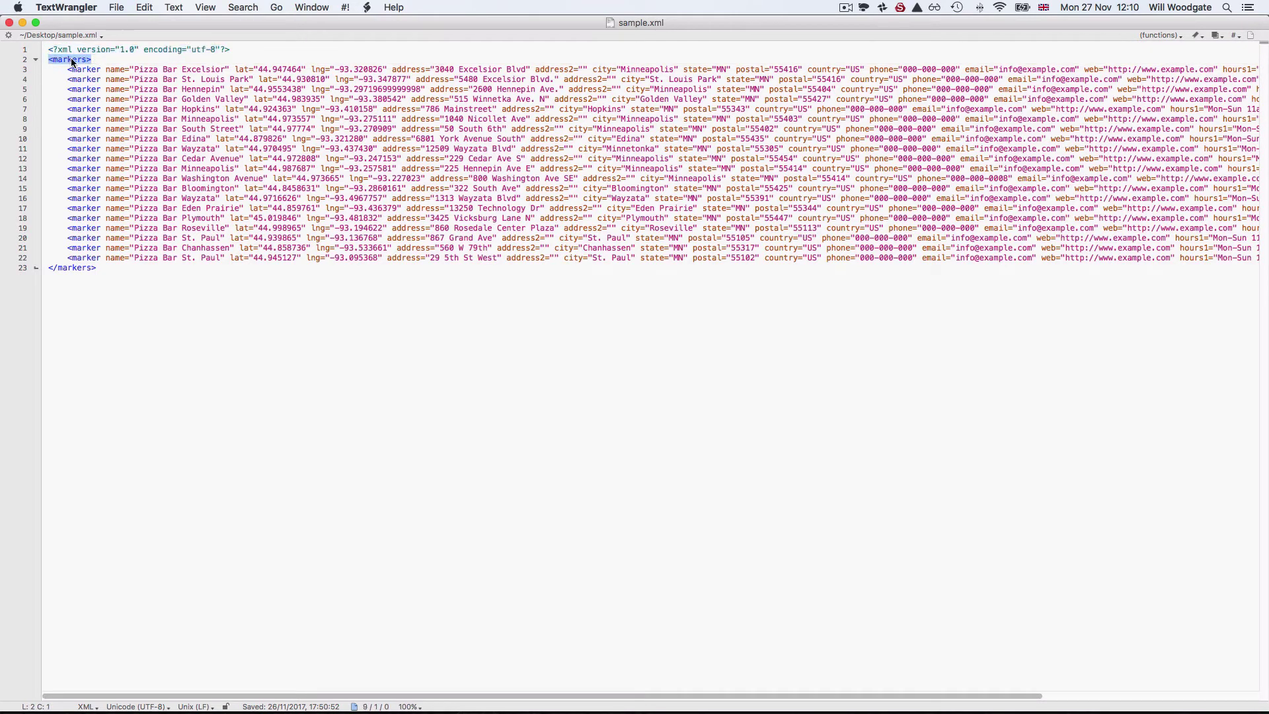
left_click_drag(98, 267, 47, 270)
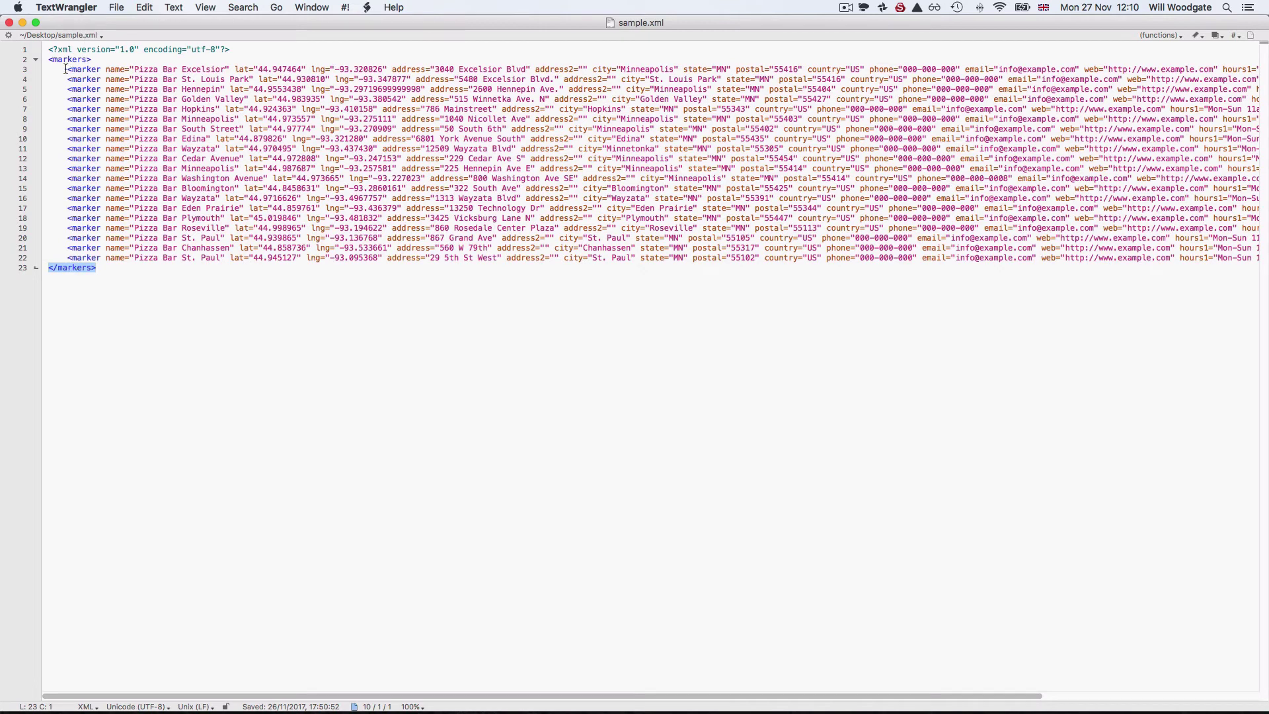
Examine the first marker entry in sample.xml, including its name and its latitude and longitude attributes.
left_click_drag(66, 68, 510, 70)
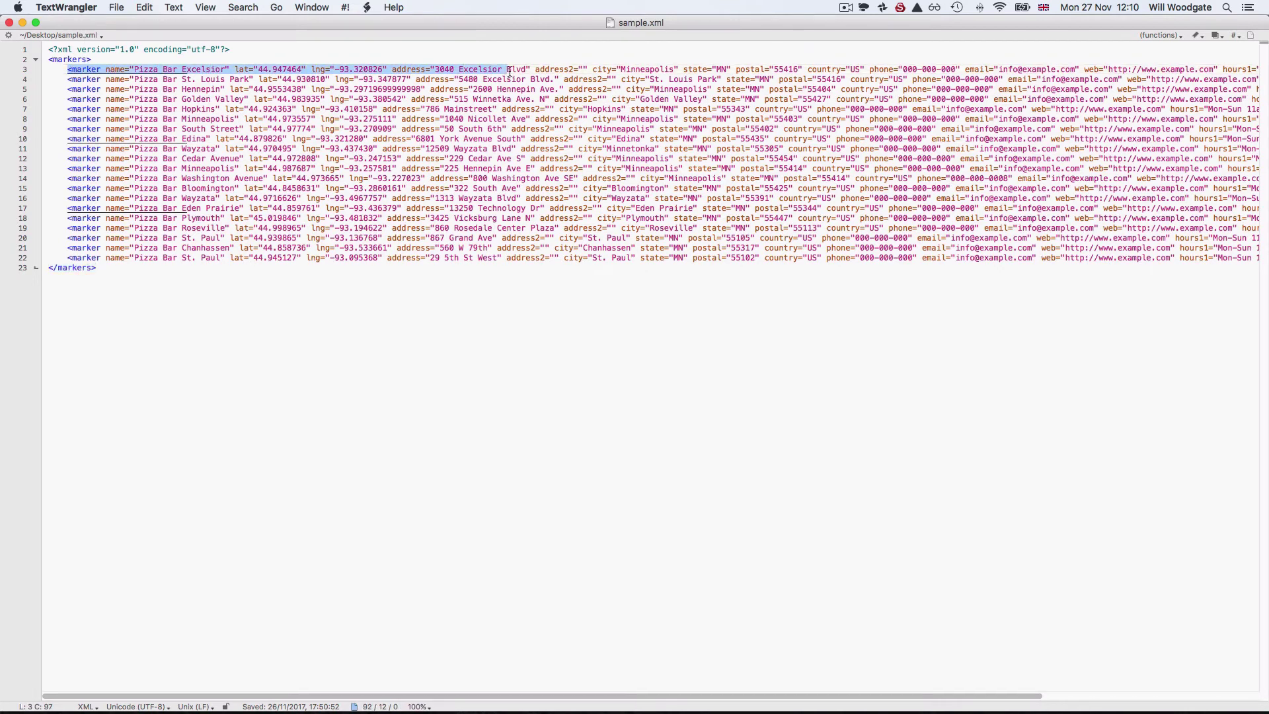
left_click(212, 101)
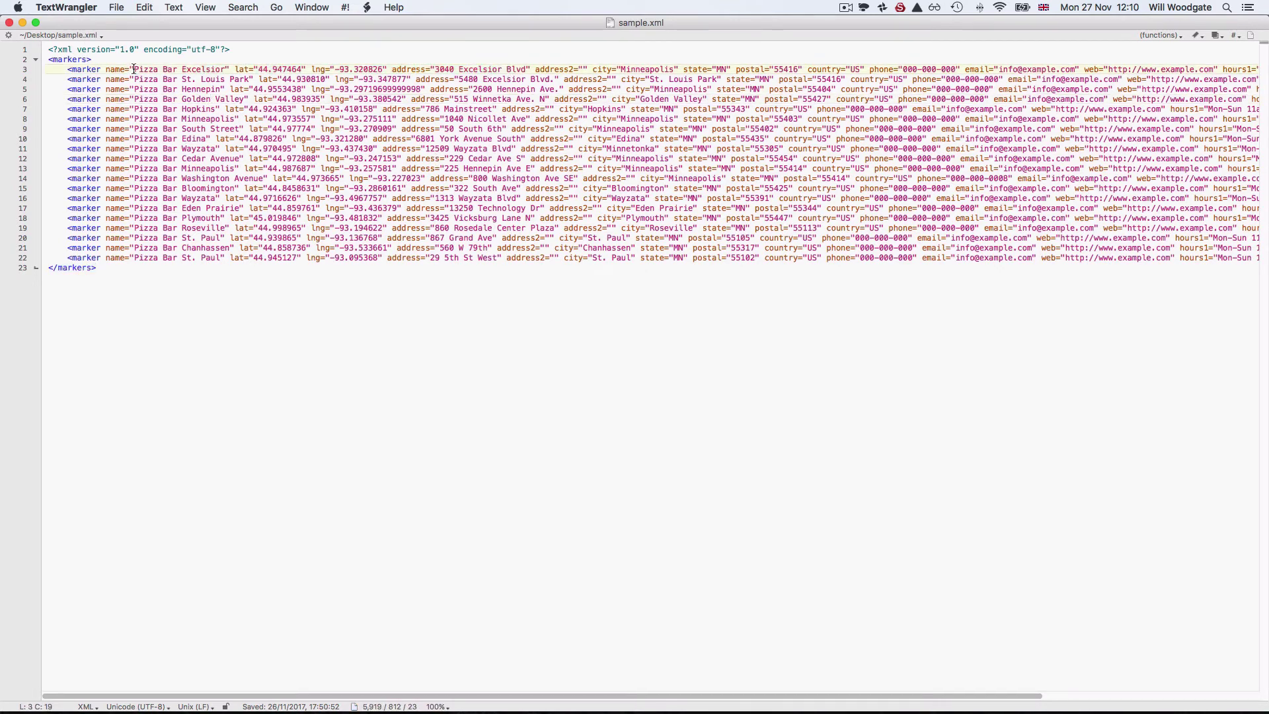
left_click_drag(134, 68, 222, 73)
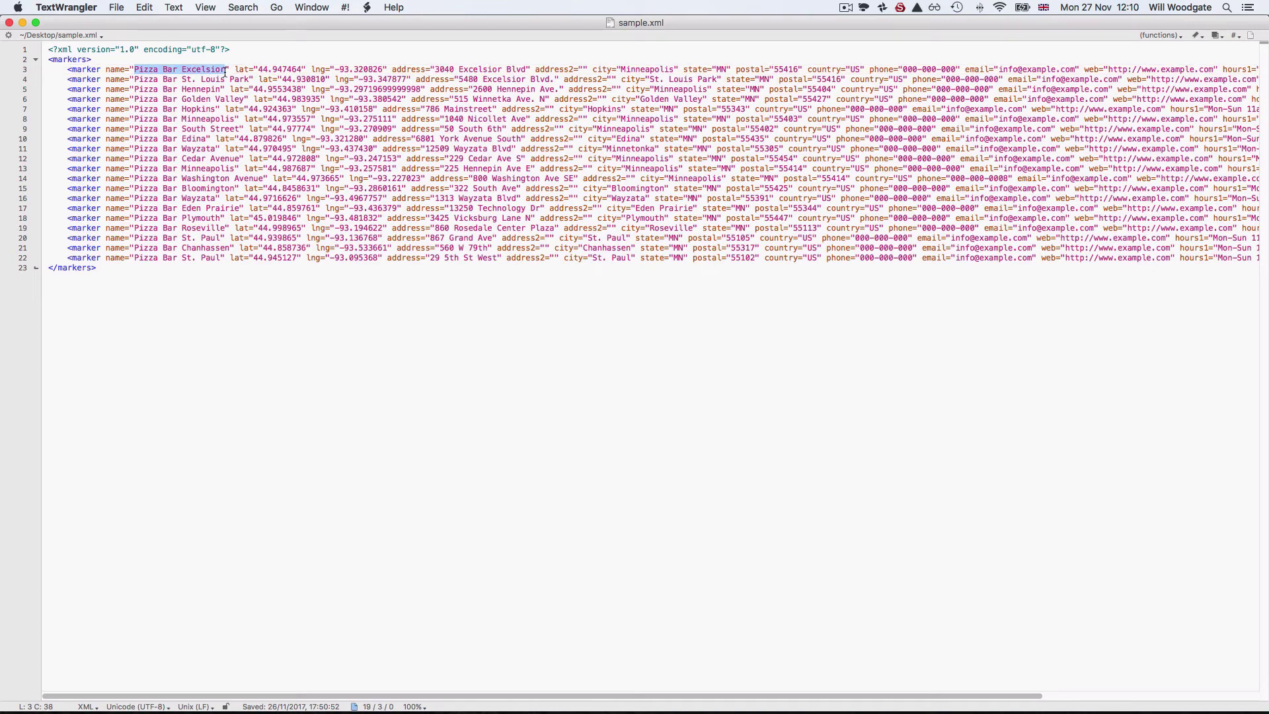
left_click_drag(258, 69, 313, 69)
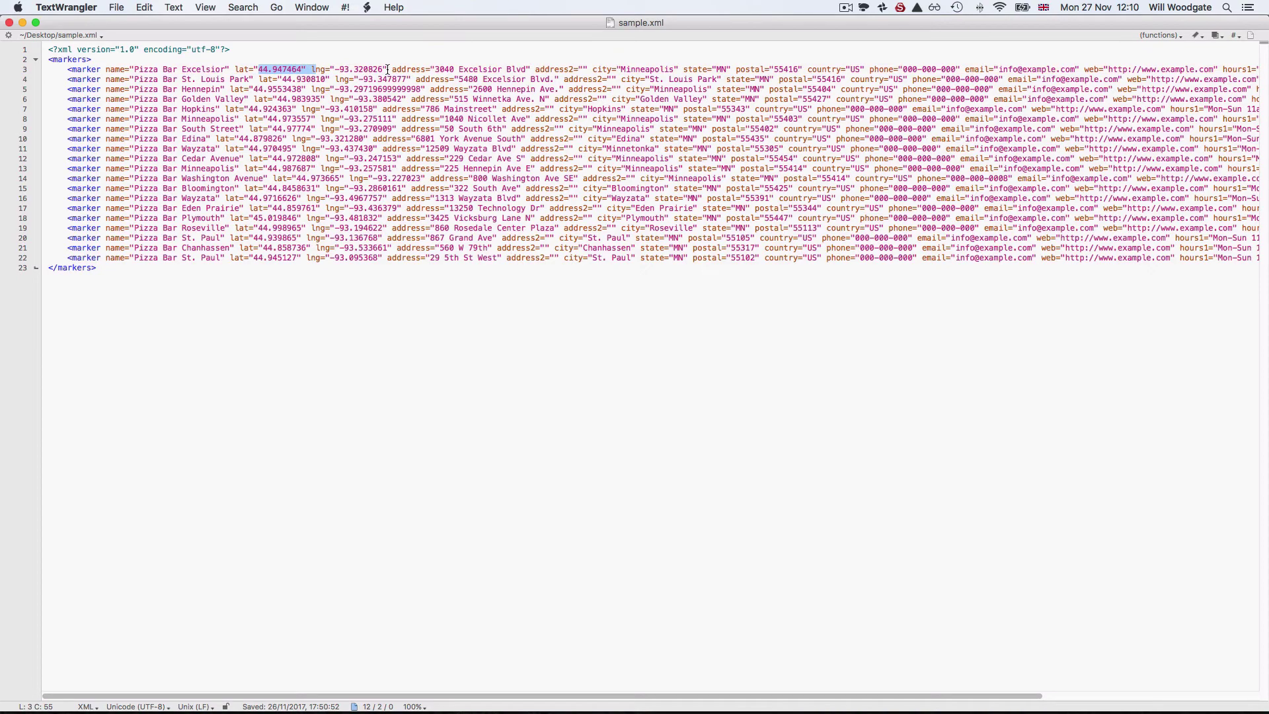
Switch to Google Earth Pro to check its coordinate read-out, and return to sample.xml in TextWrangler.
key("super+Tab")
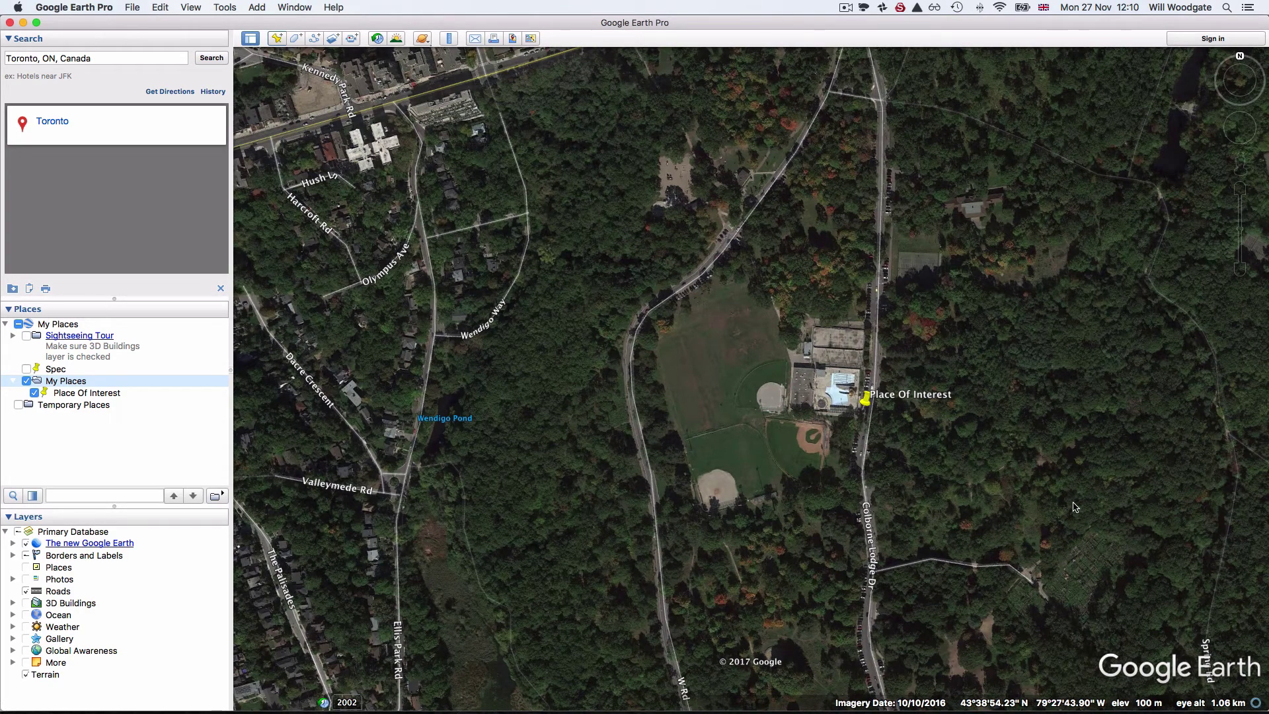
key("super+Tab")
key("super+Tab")
key("super+Tab")
key("super+Tab")
key("super+Tab")
key("super+Tab")
key("super+Tab")
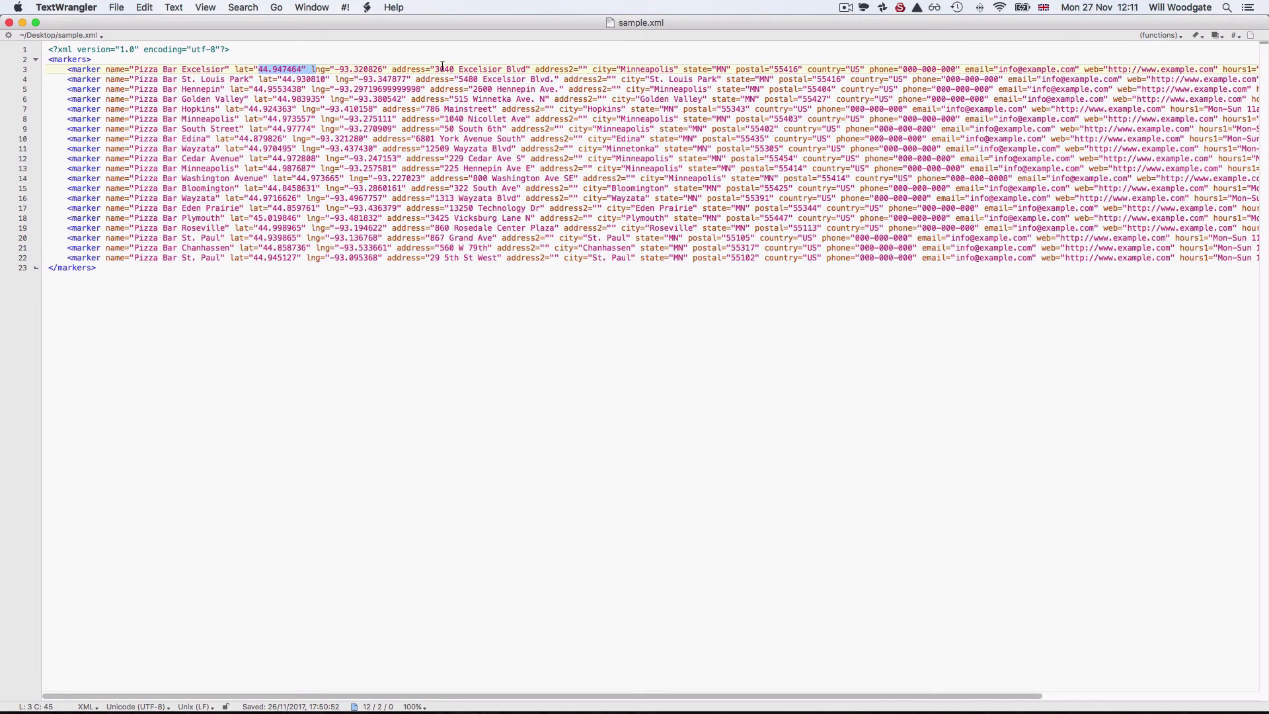
Examine the address, phone, email and web attributes of the first marker entry in sample.xml.
left_click_drag(435, 69, 657, 69)
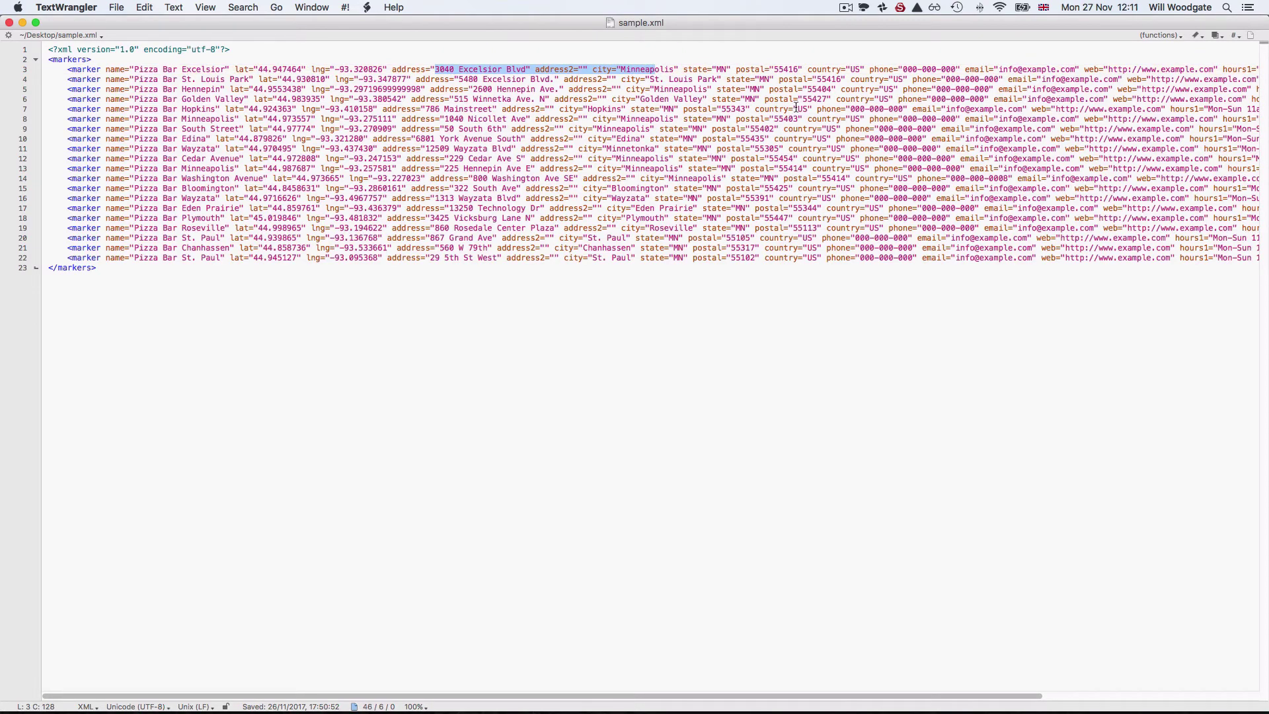
scroll(797, 108, "right", 10)
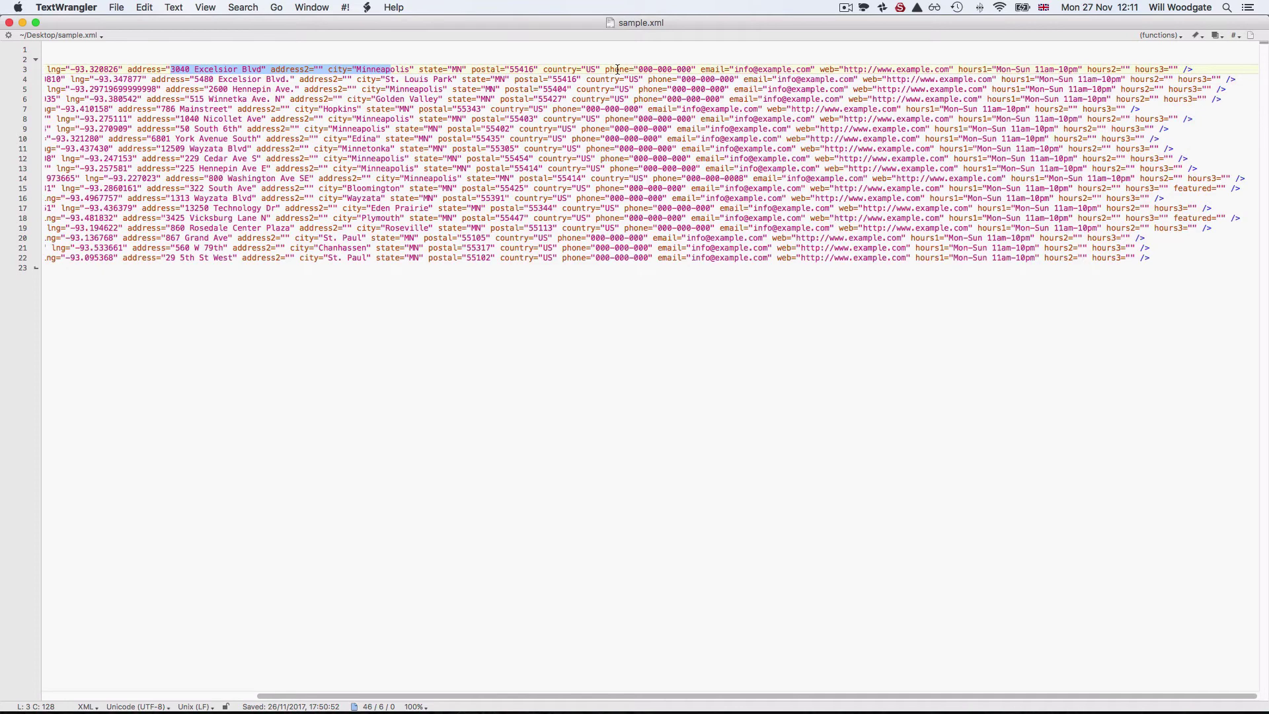
left_click_drag(605, 69, 873, 69)
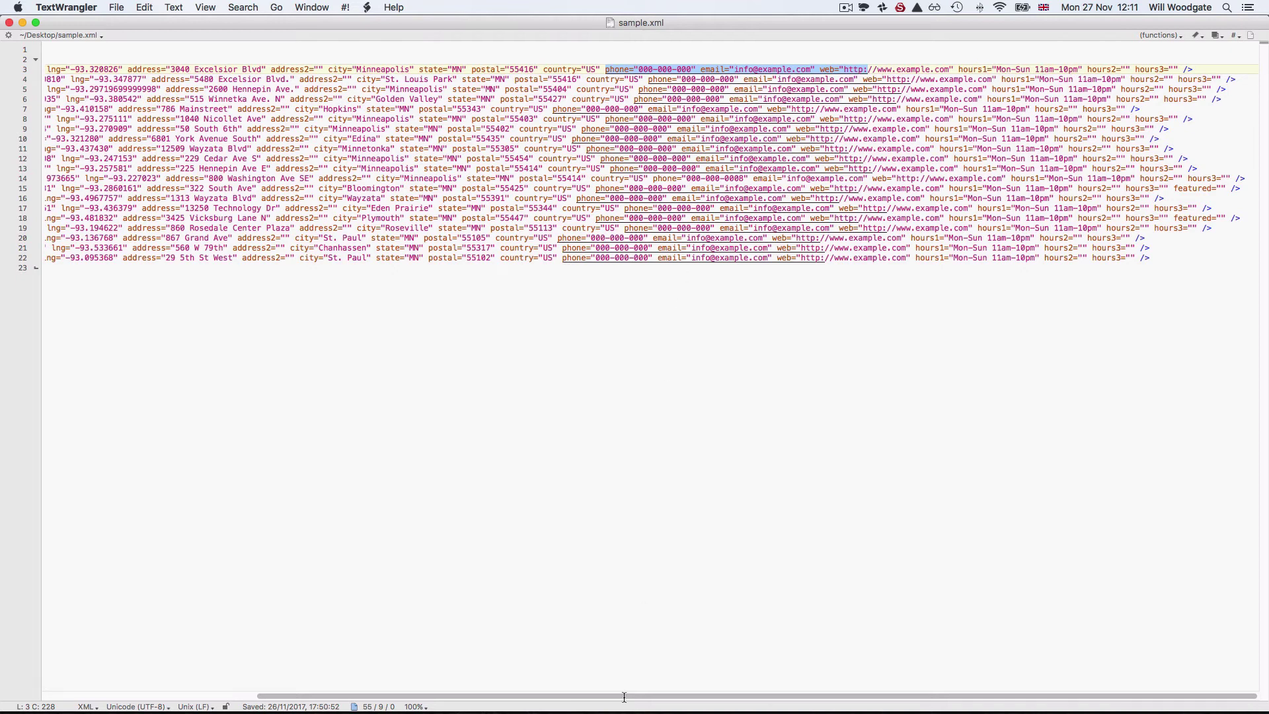
Switch to RapidWeaver, view the locations.xml resource in edit mode, and return to the Test page.
left_click(505, 696)
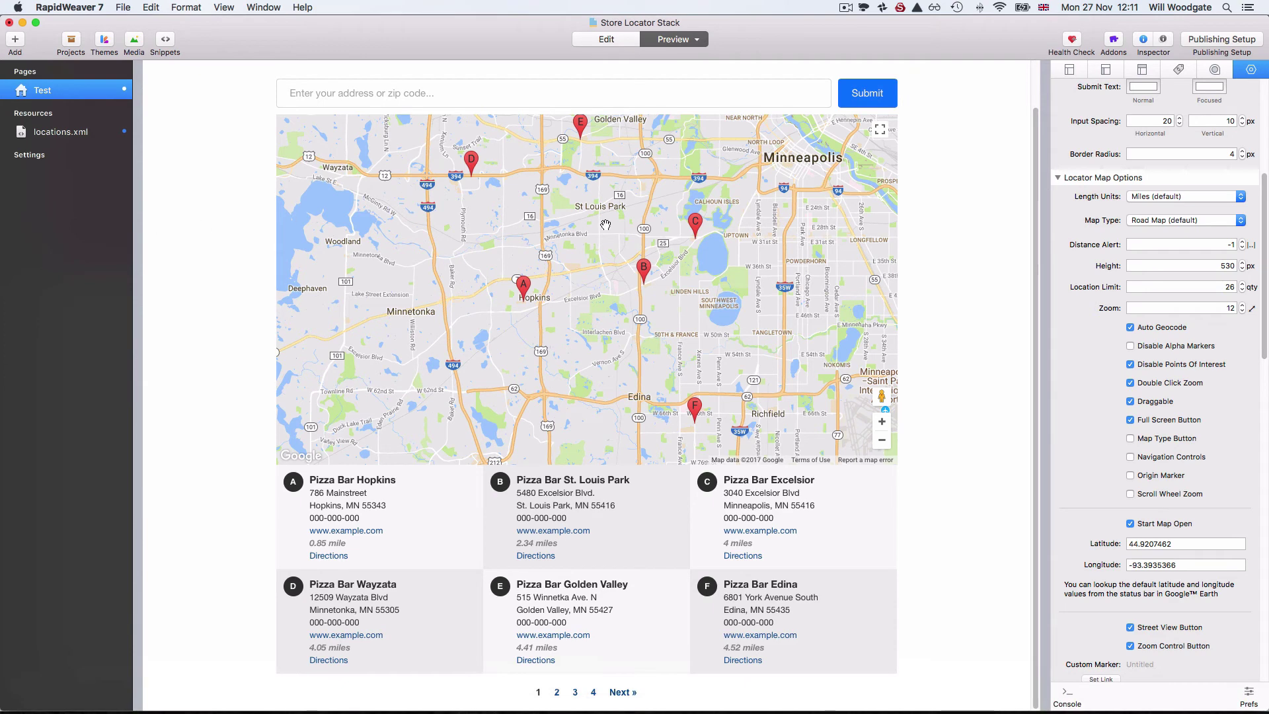
key("super+r")
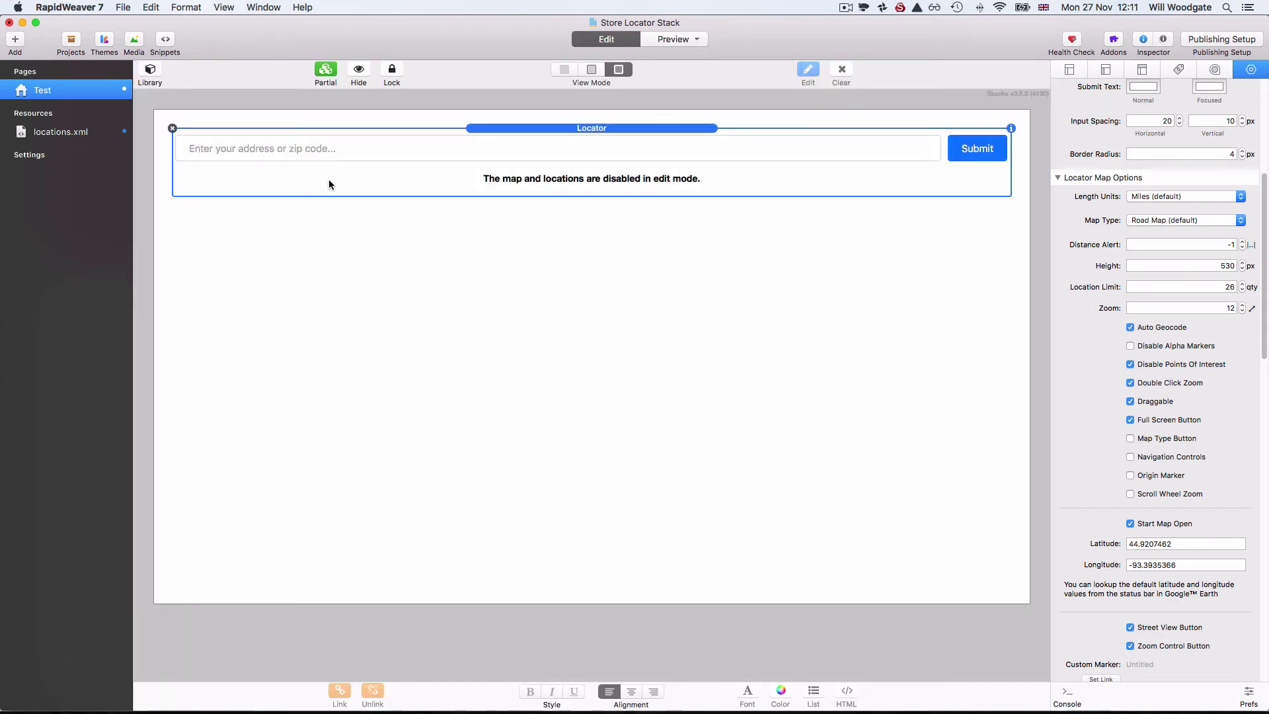
left_click(58, 134)
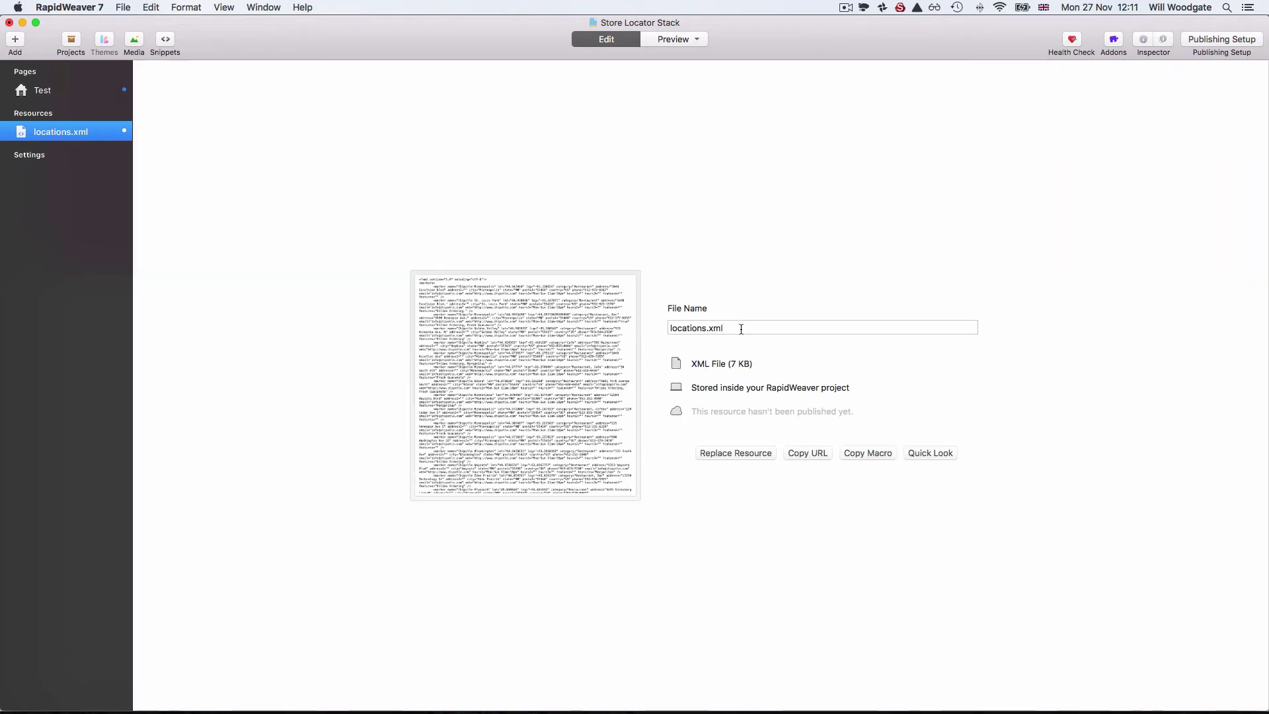
left_click(57, 93)
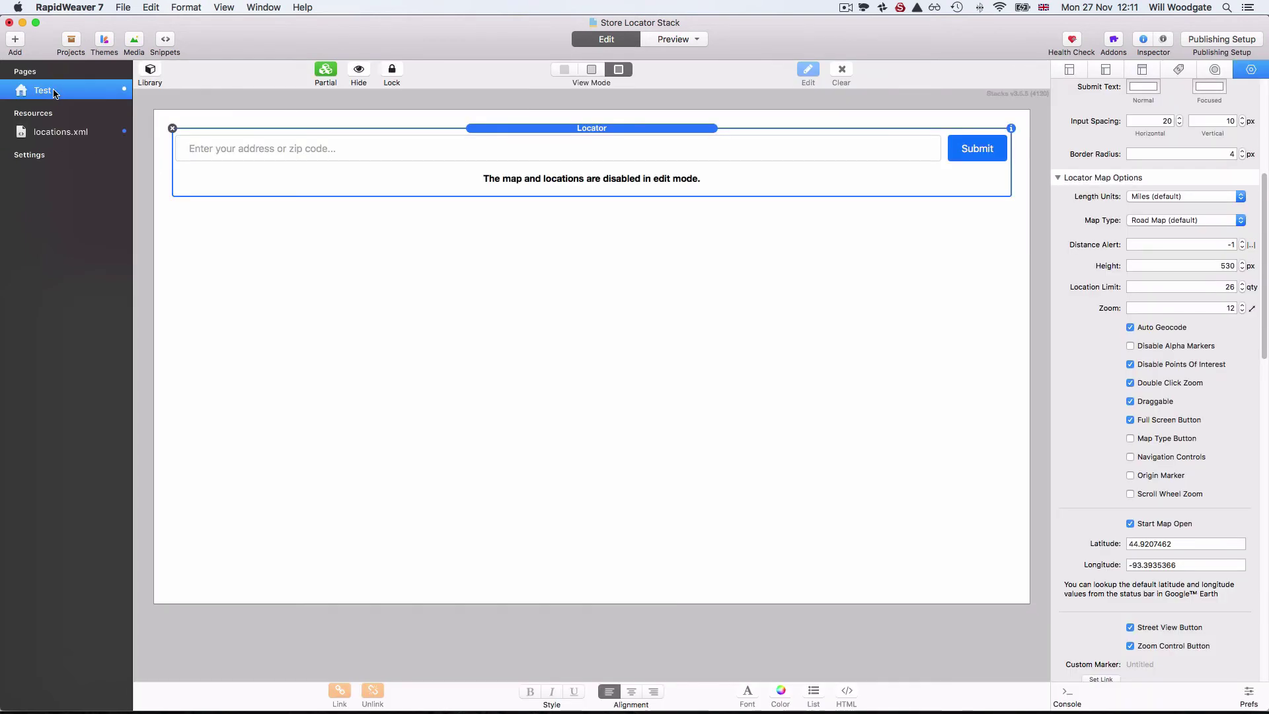
Set the Locator's data file type to XML and link its XML file to the locations.xml resource.
scroll(1180, 267, "up", 10)
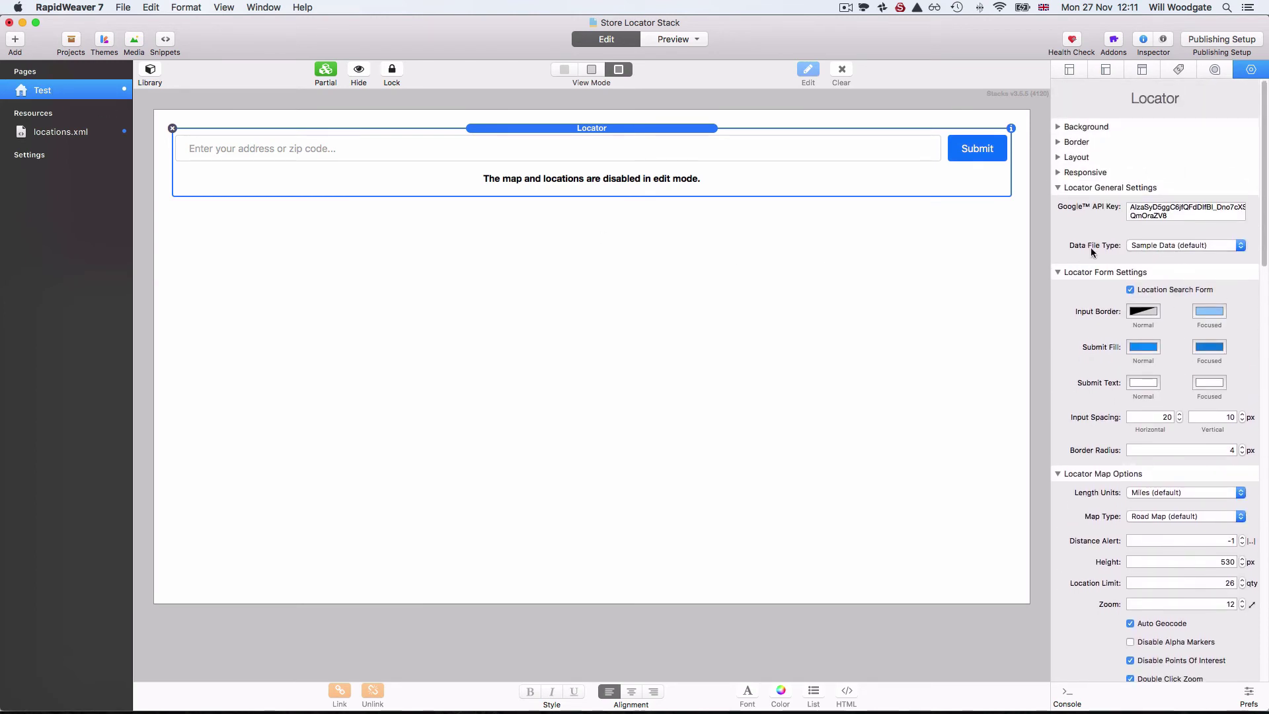
left_click(1175, 248)
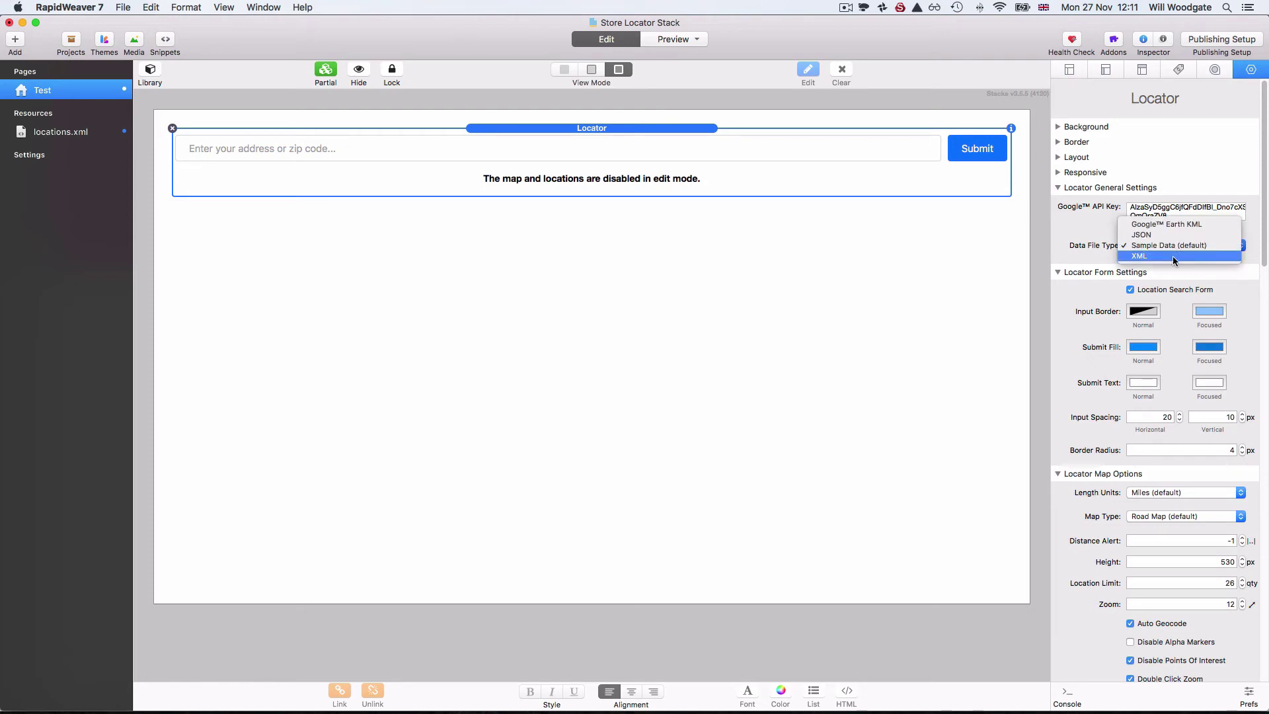
left_click(1173, 256)
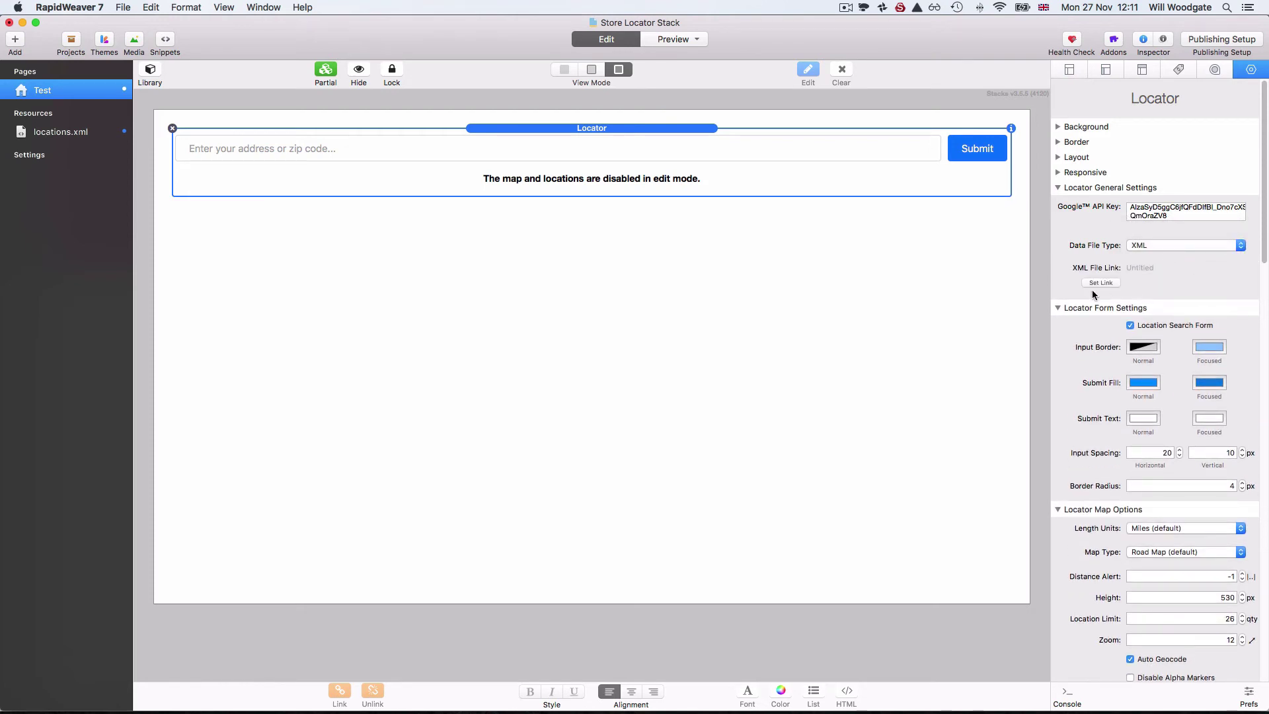
left_click(1102, 283)
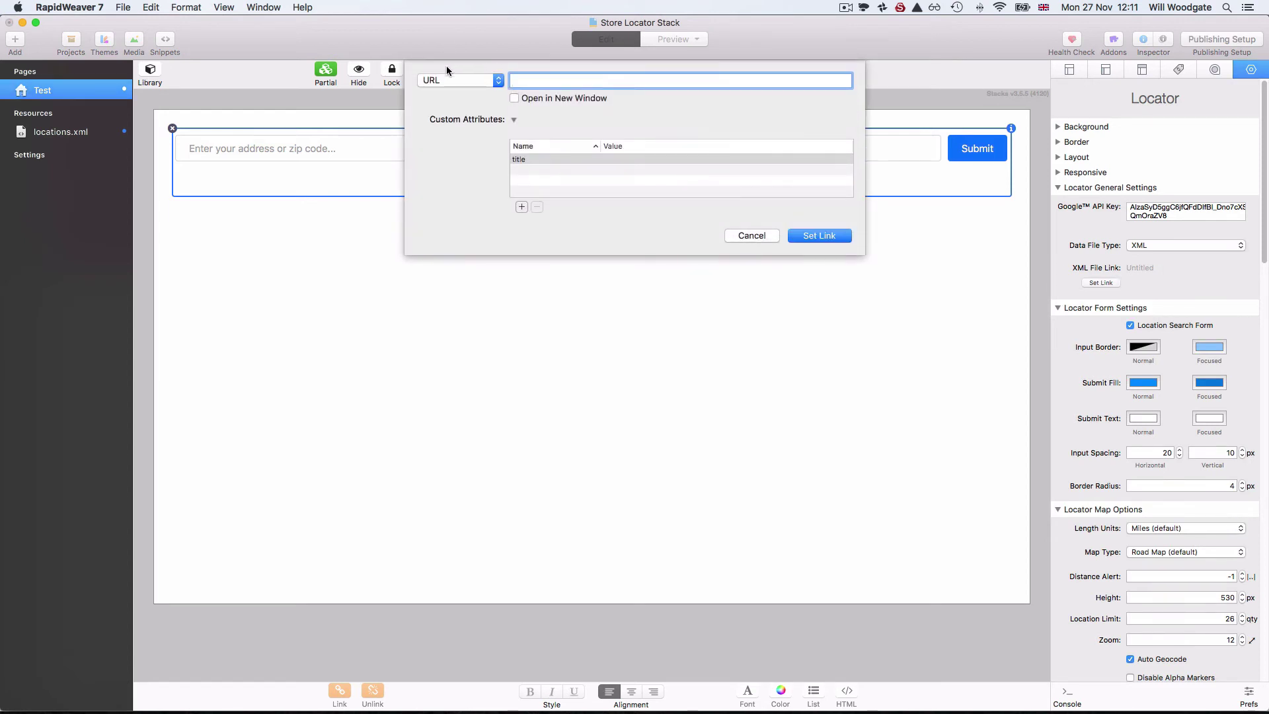
left_click(449, 79)
mouse_move(456, 112)
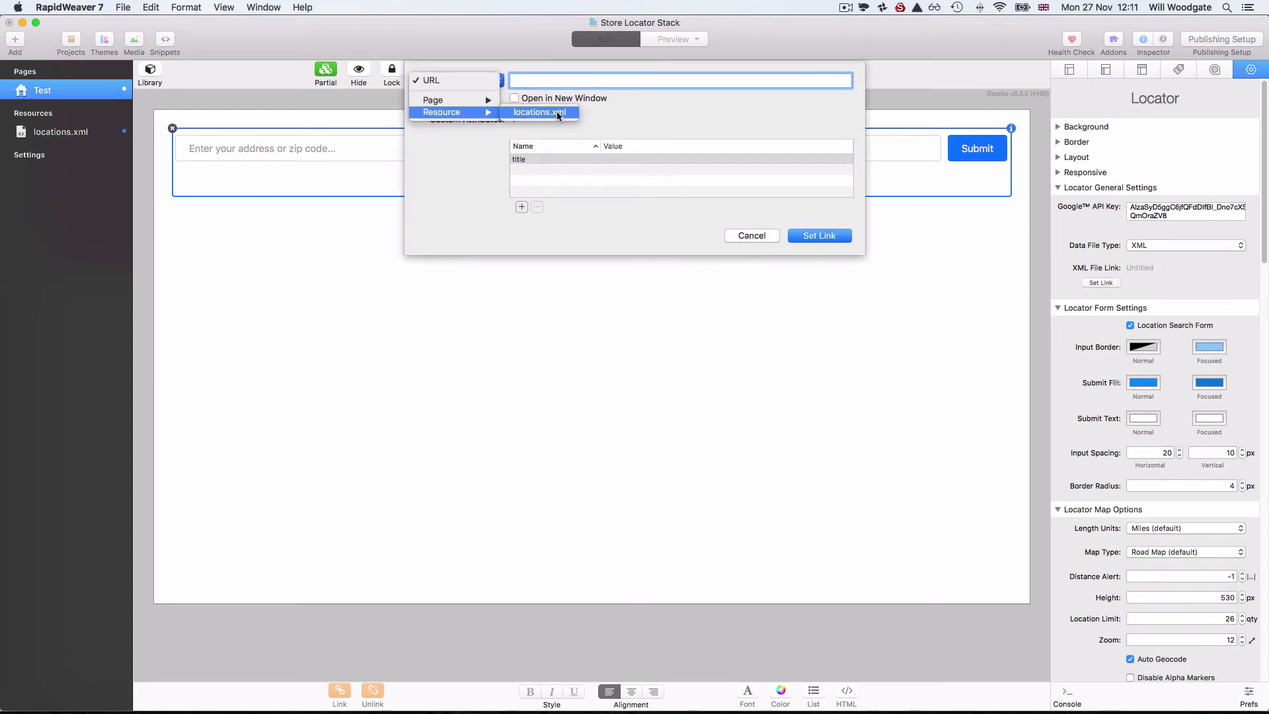
left_click(556, 112)
left_click(815, 235)
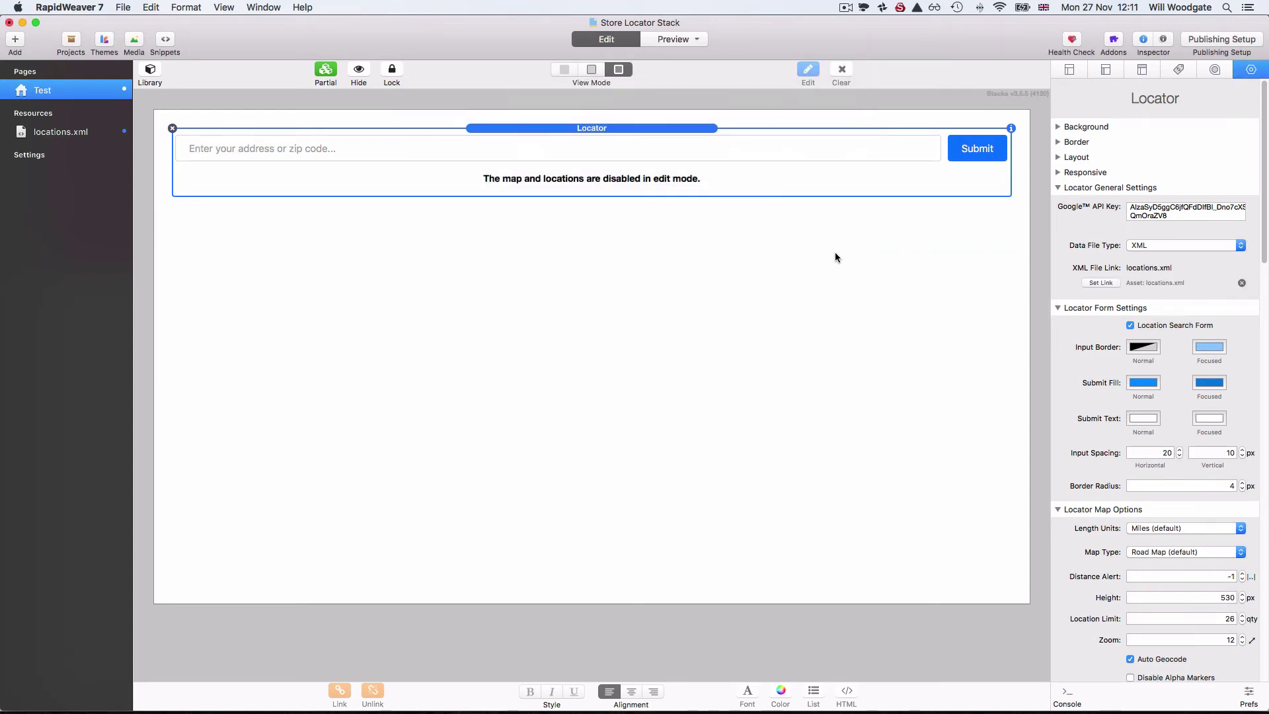
Preview the Test page and look over the map and location list built from locations.xml.
key("super+r")
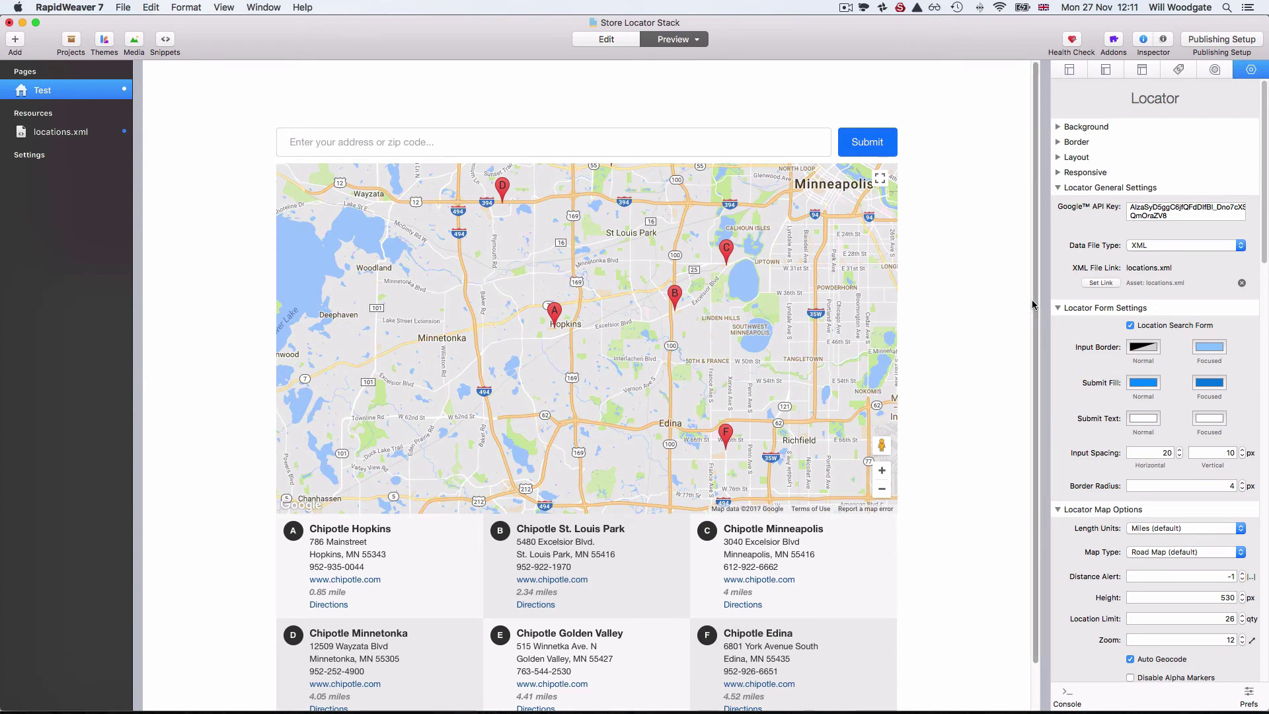
scroll(1034, 306, "down", 3)
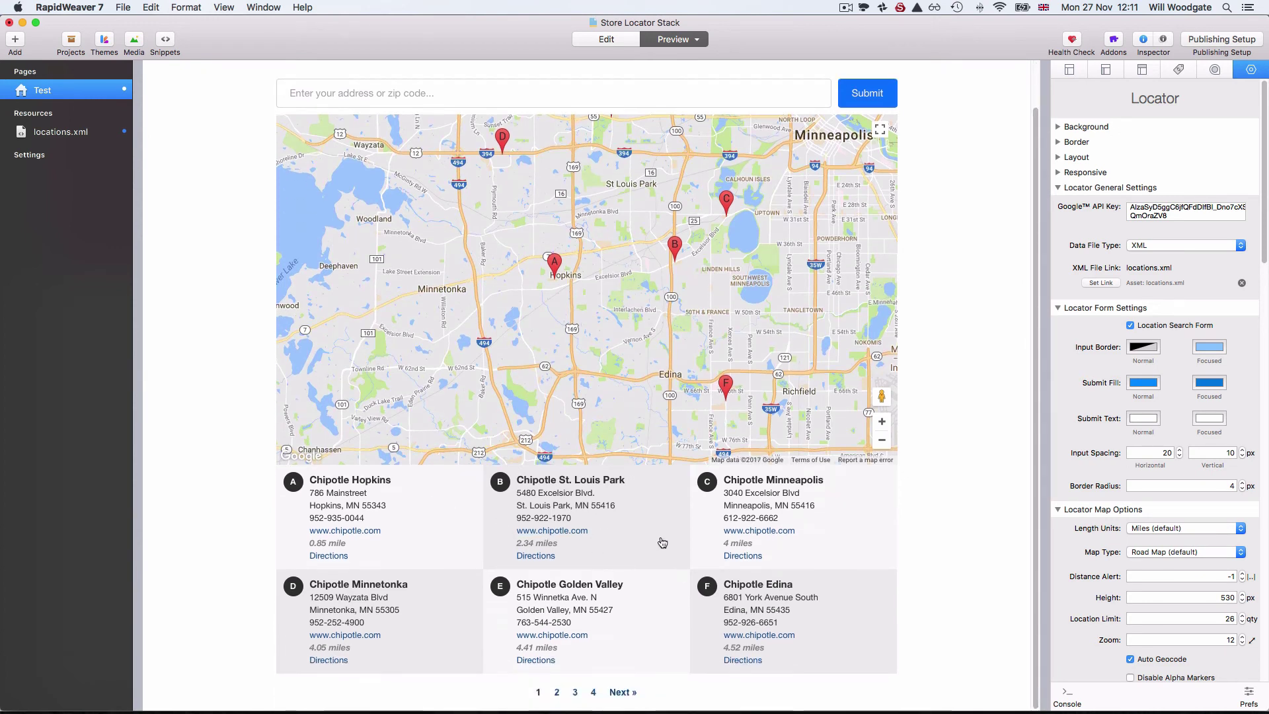
scroll(960, 477, "up", 3)
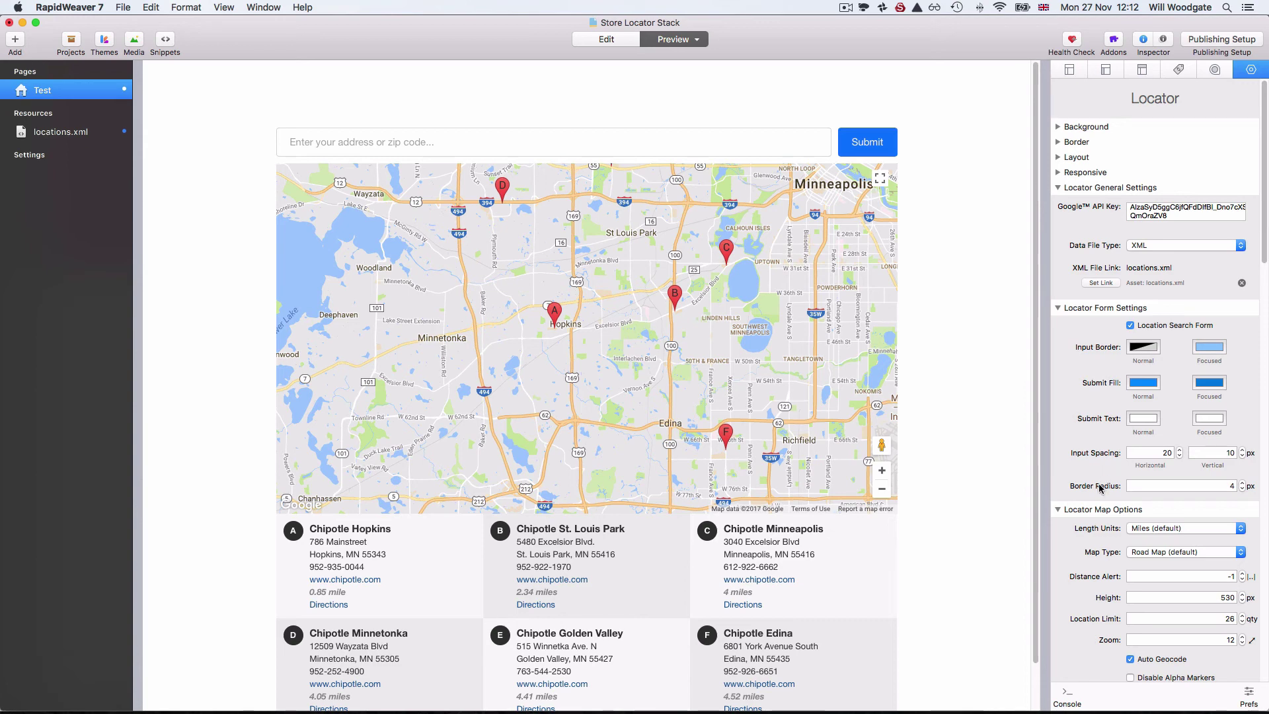
Turn off the location search form in the Locator's form settings.
scroll(1097, 486, "down", 5)
scroll(1097, 491, "down", 9)
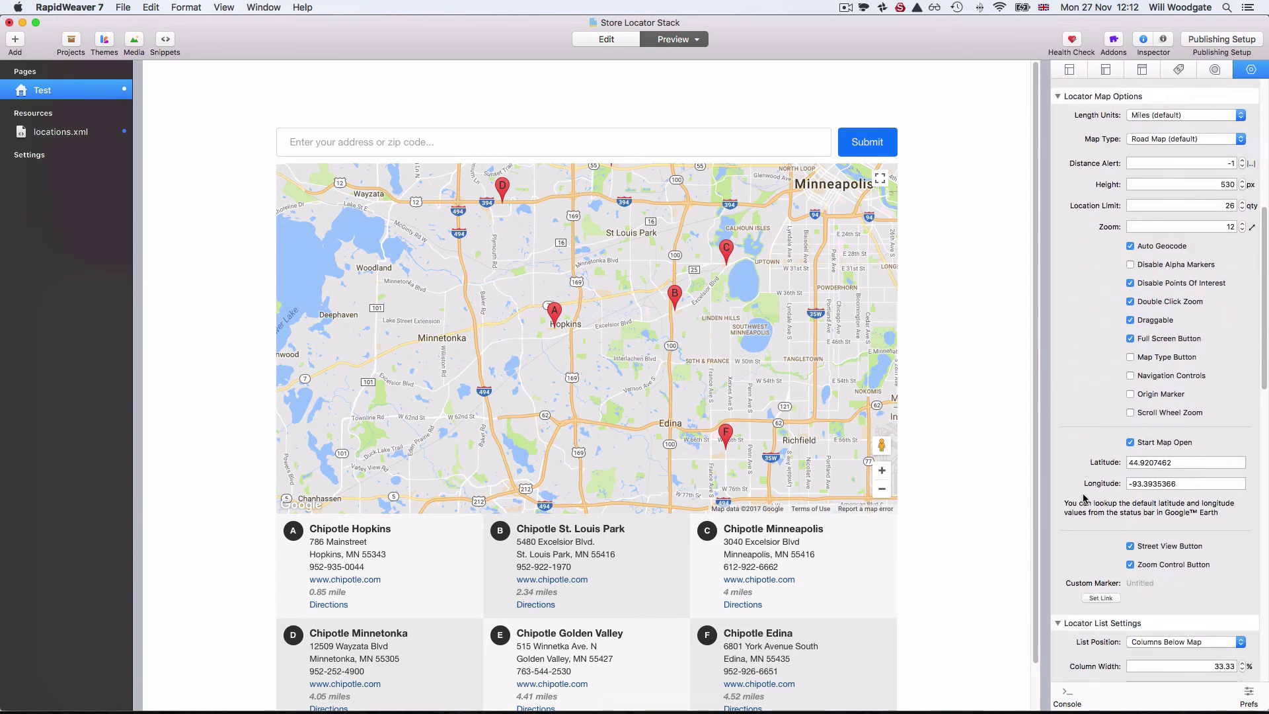
scroll(1076, 527, "down", 12)
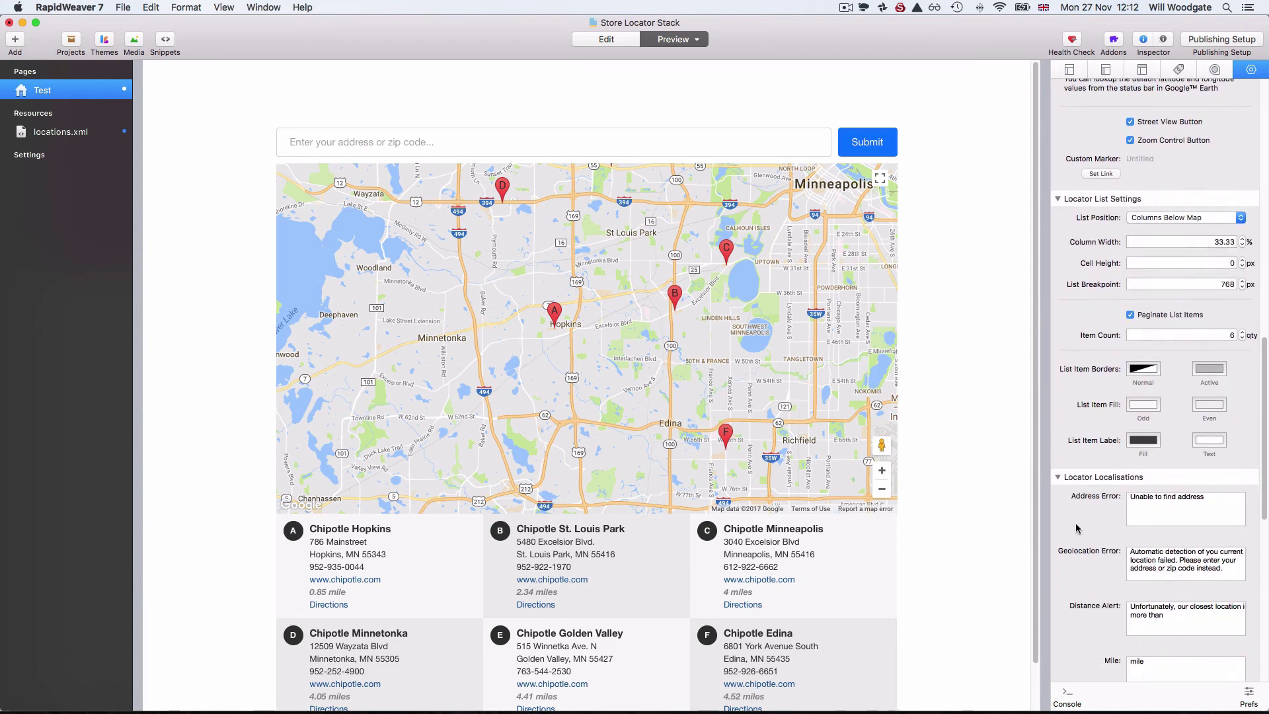
scroll(1077, 527, "down", 10)
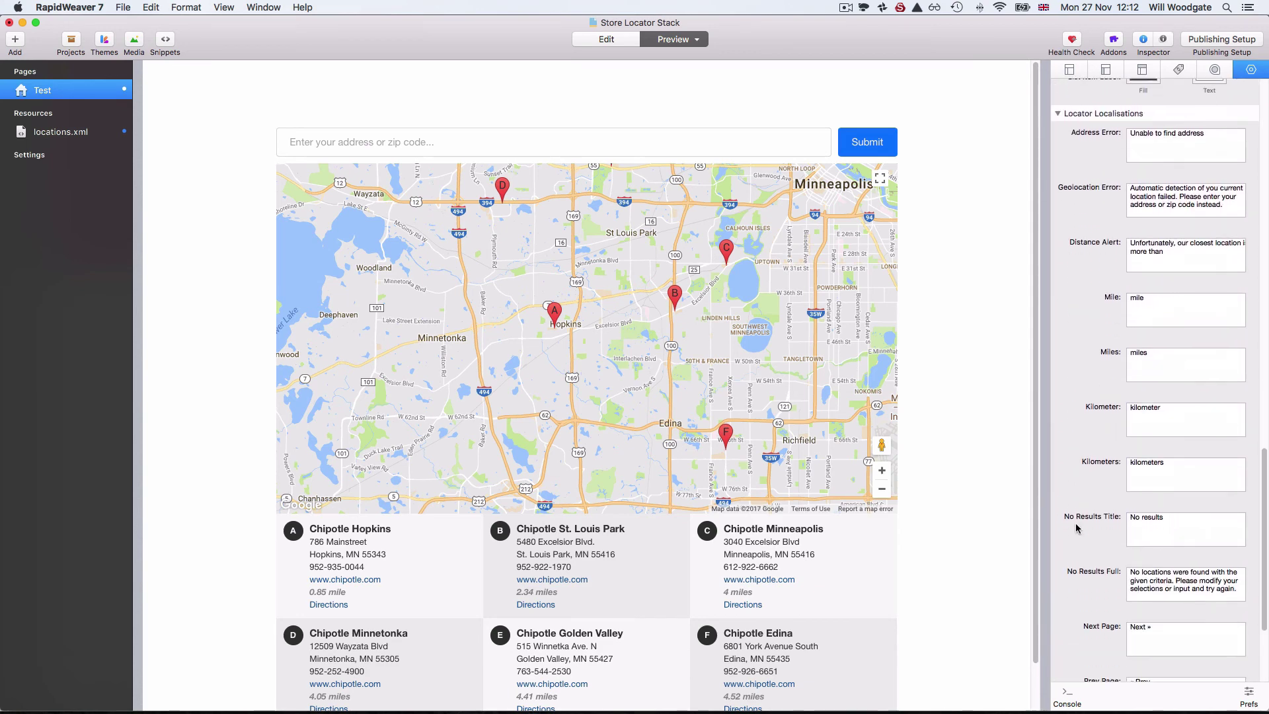
scroll(1076, 526, "up", 18)
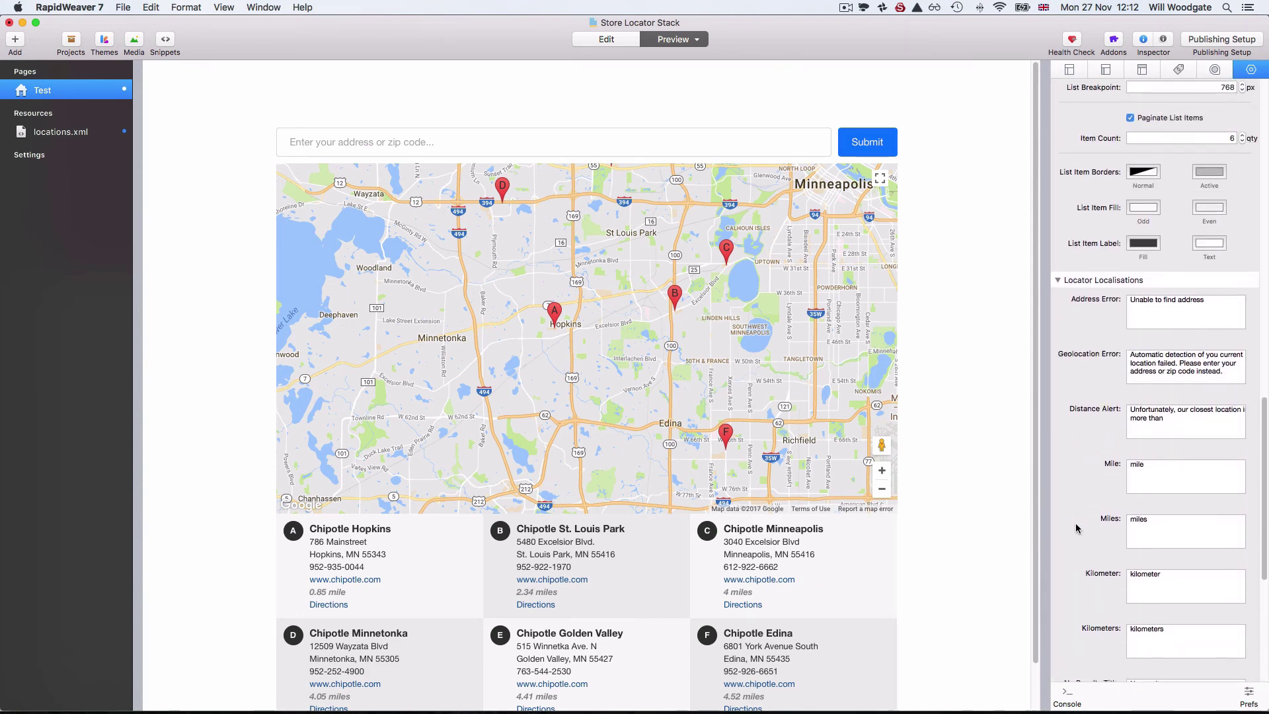
scroll(1076, 527, "up", 13)
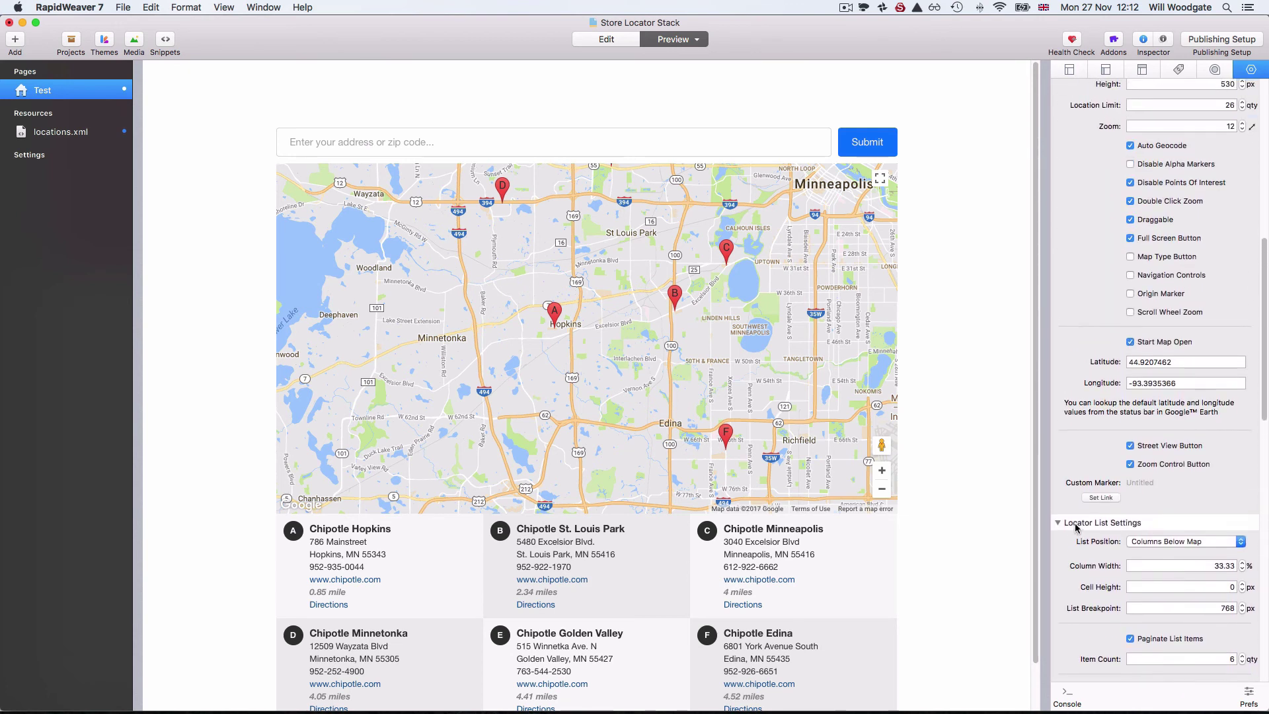
scroll(1076, 527, "up", 4)
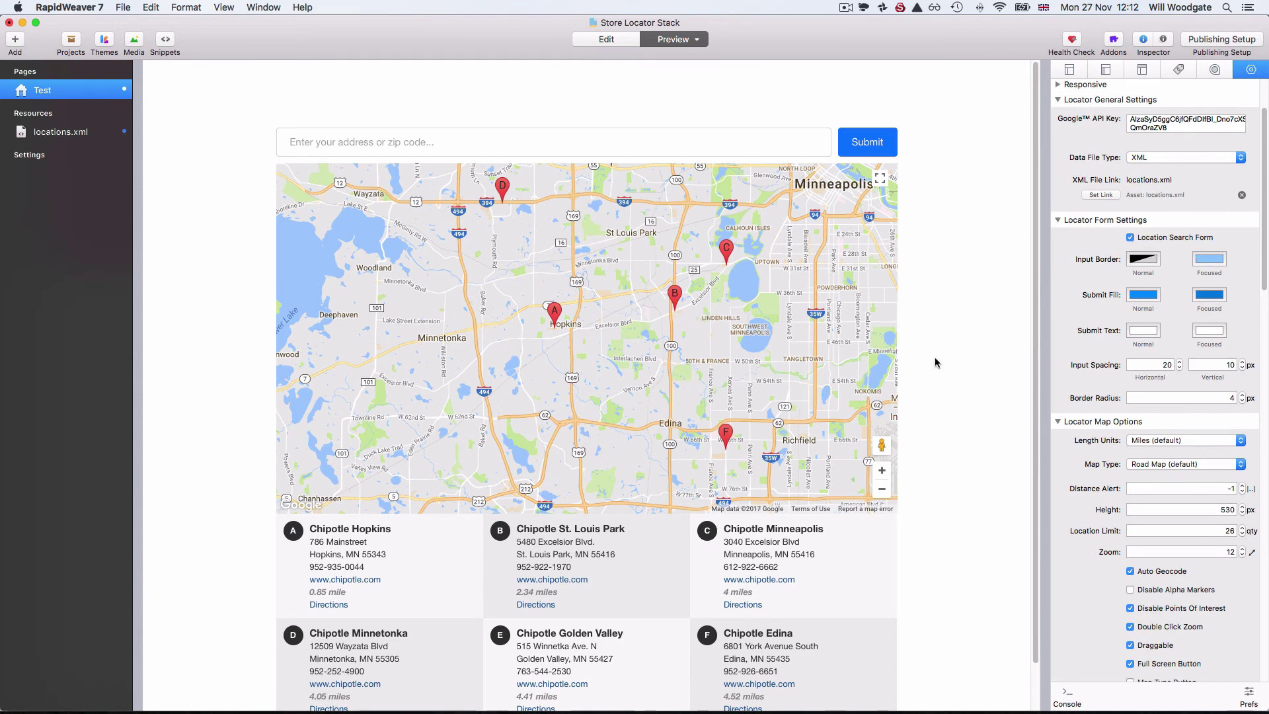
left_click(1187, 238)
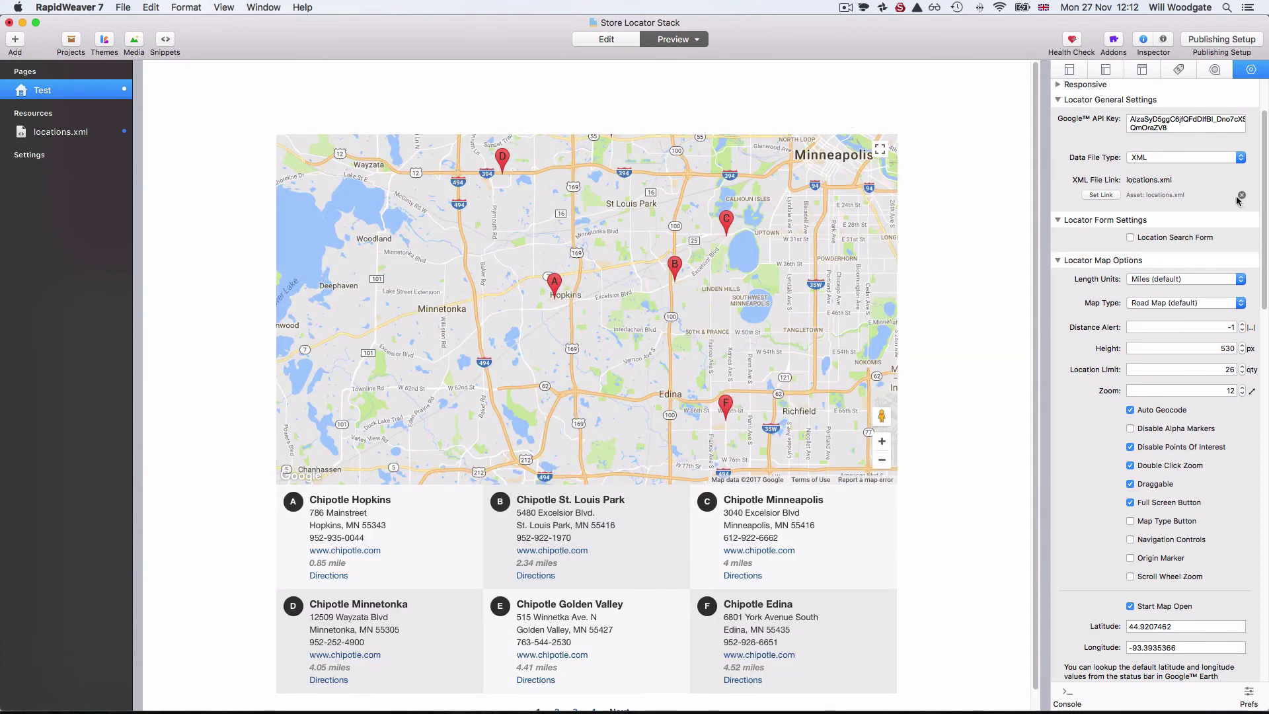
Set the Locator's list position to None / Hidden and turn off pagination of the list items.
scroll(1202, 409, "down", 5)
scroll(1201, 410, "down", 6)
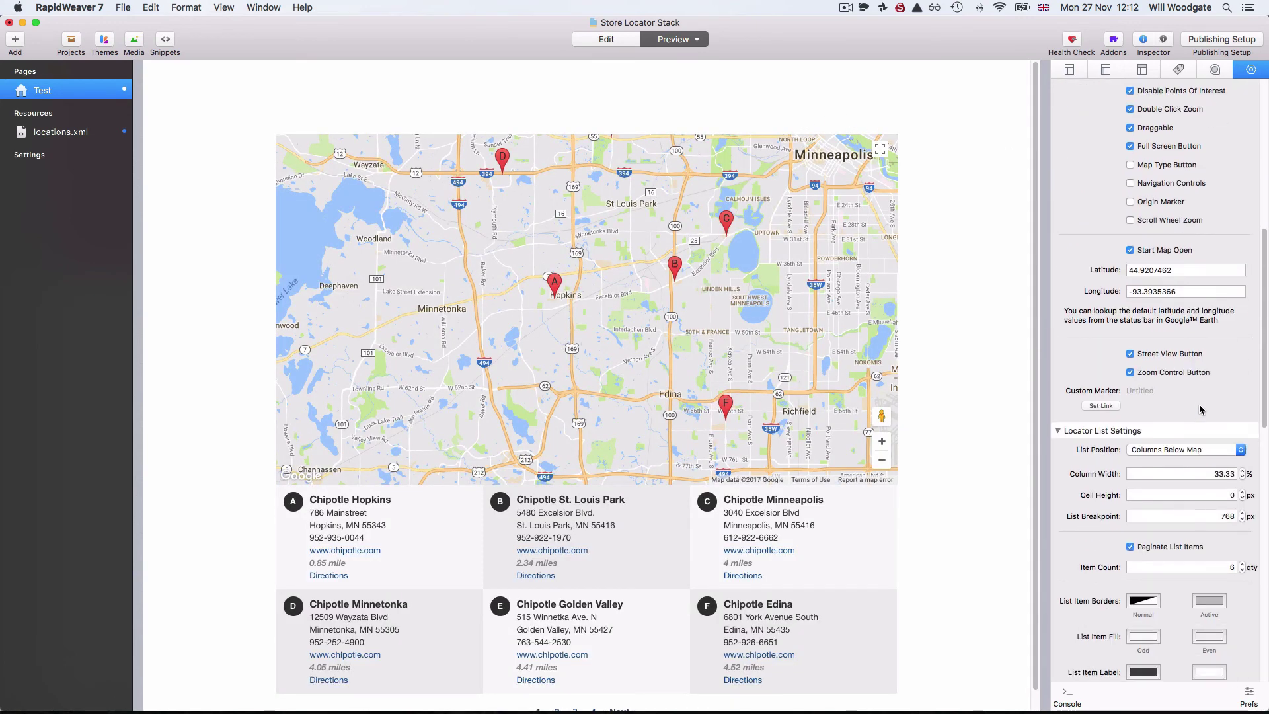
left_click(1183, 455)
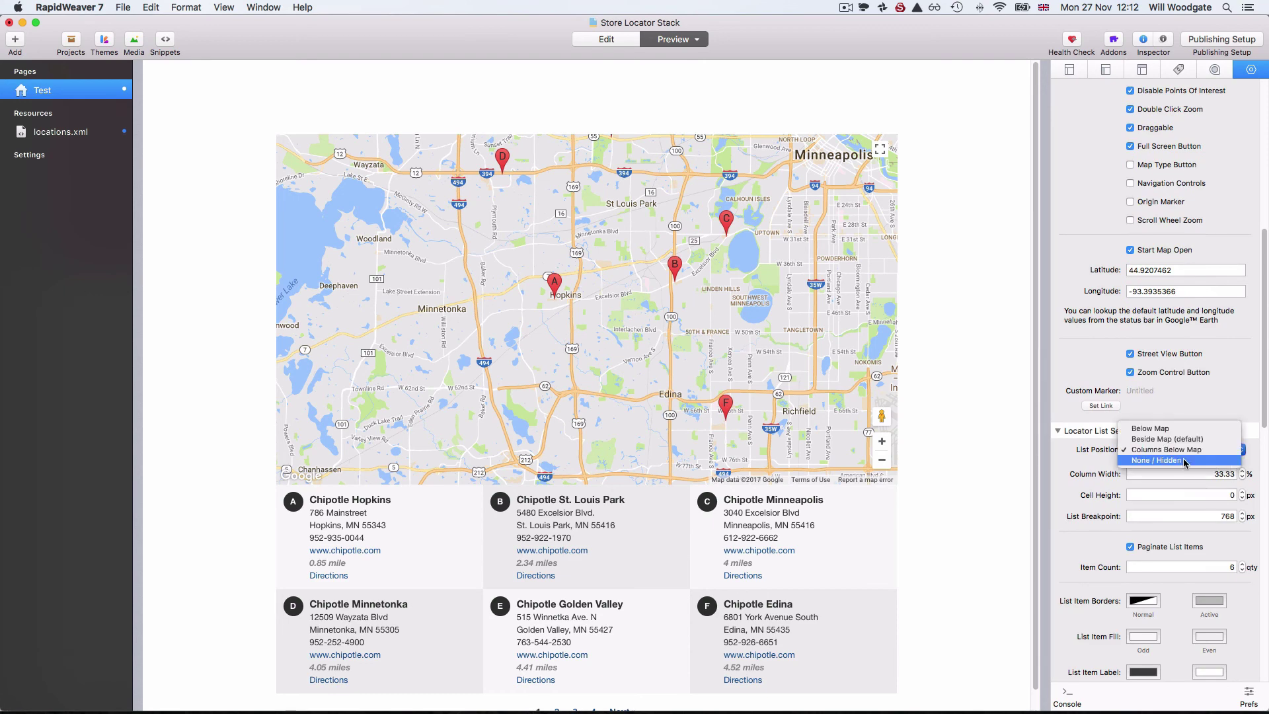
left_click(1182, 460)
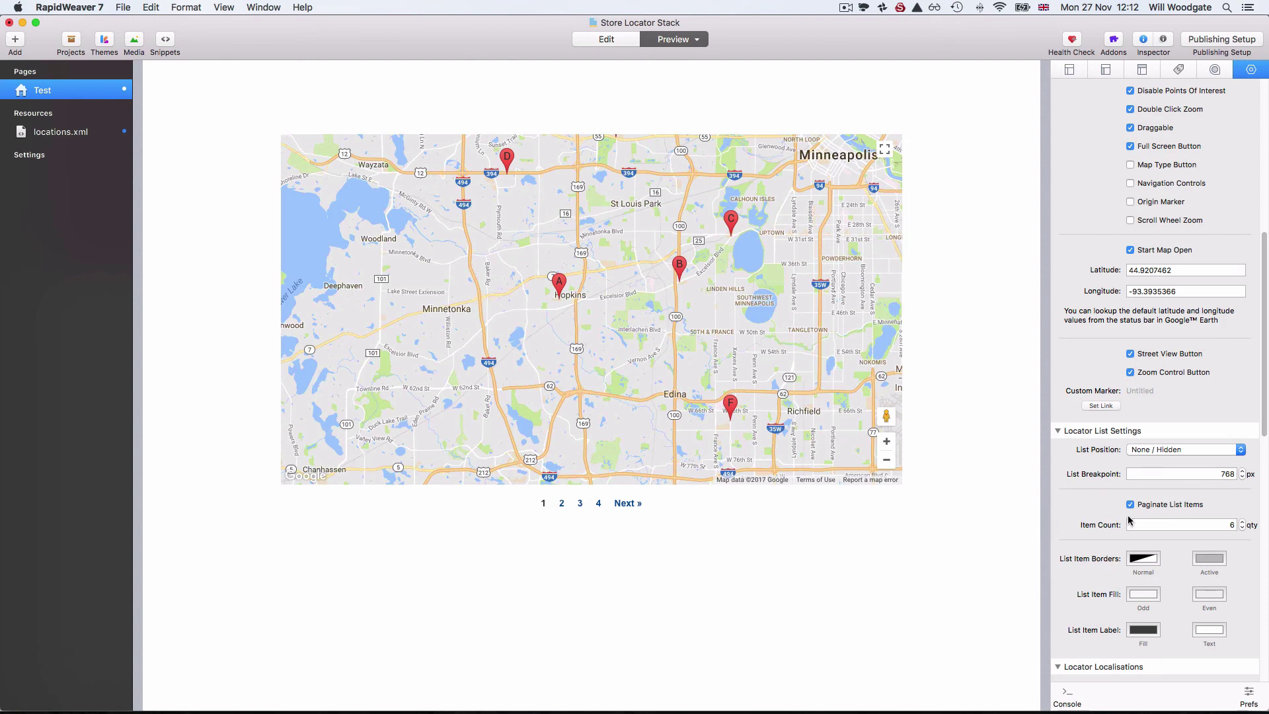
left_click(1153, 505)
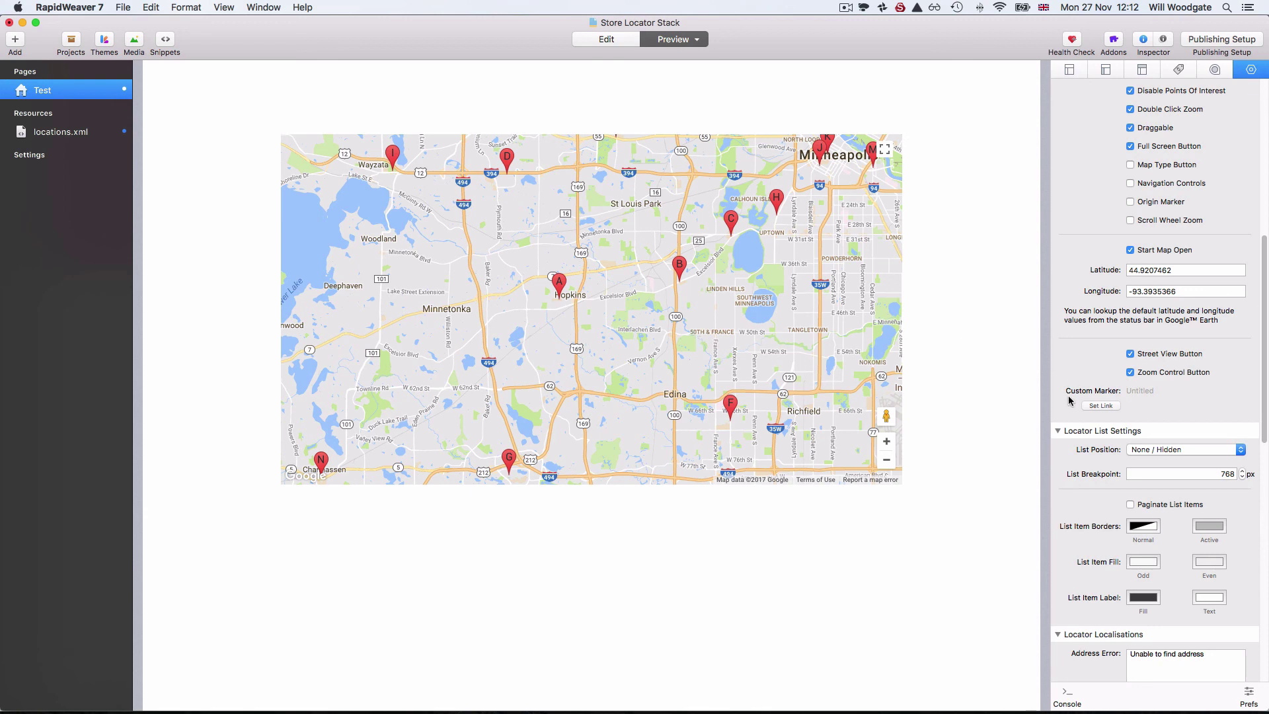
scroll(1069, 396, "down", 8)
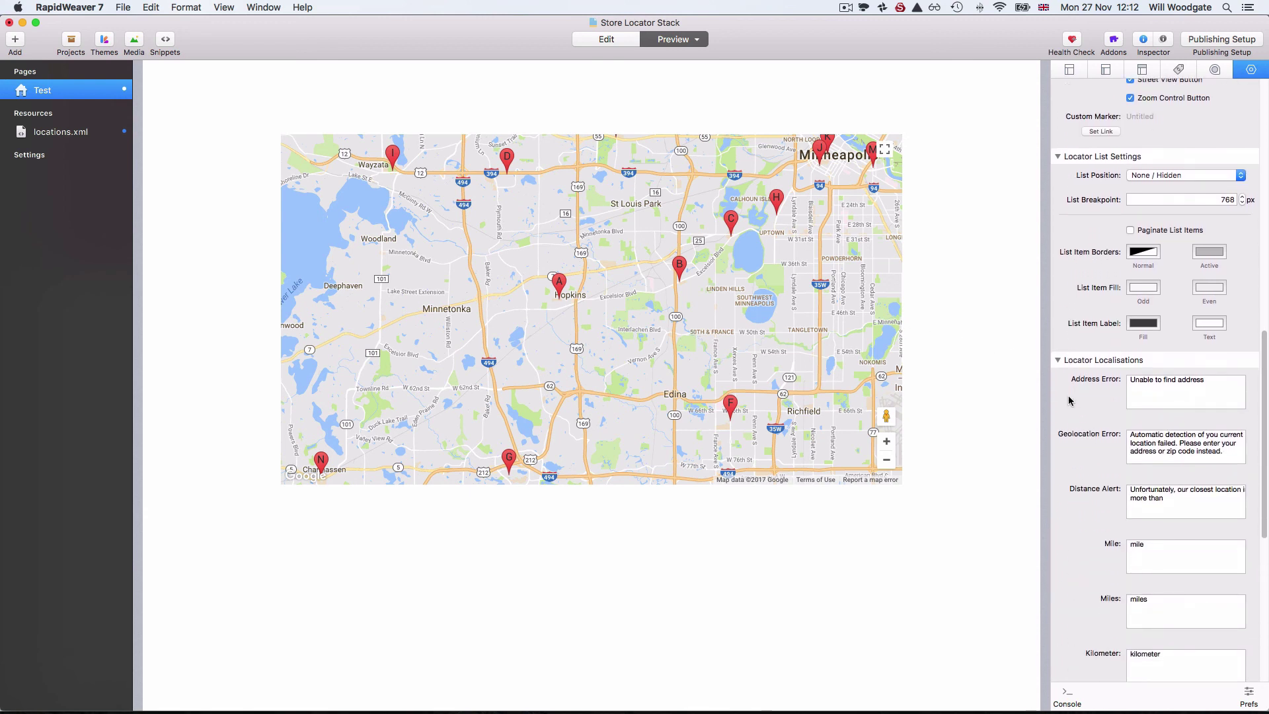